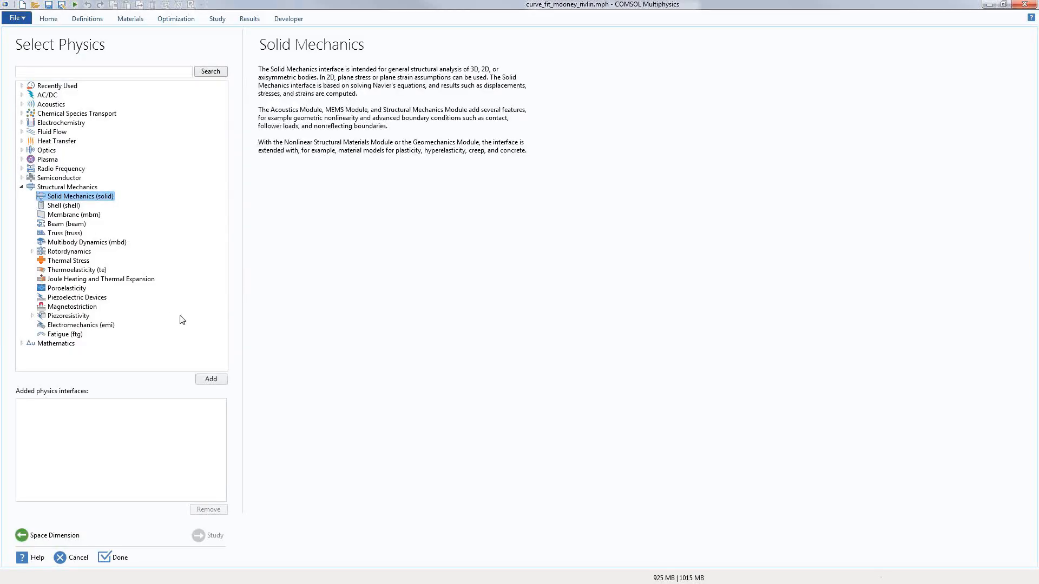
Step: Create a new model with Solid Mechanics and a Stationary study, closing the previous file unsaved
left_click(218, 381)
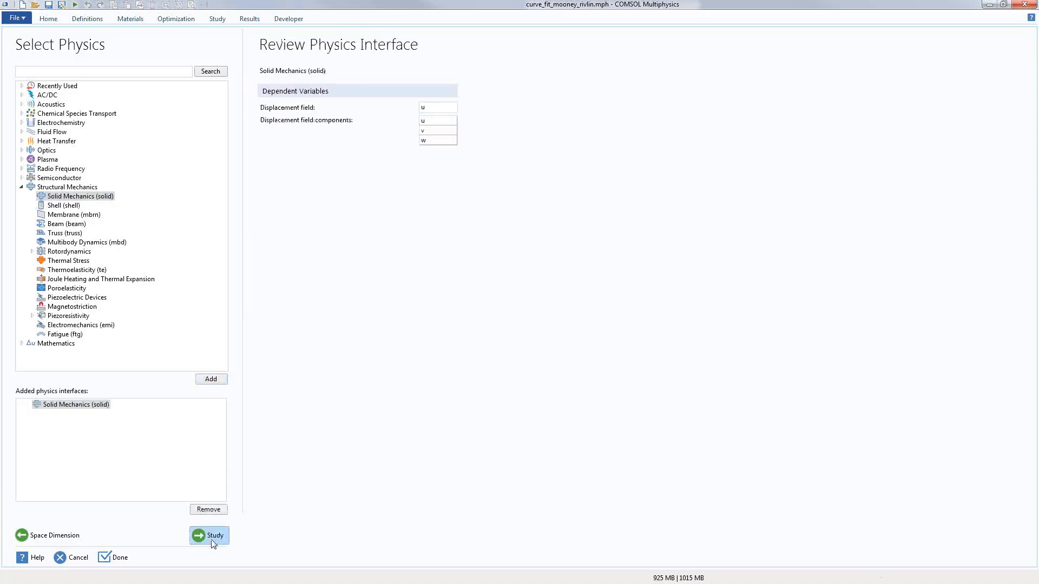
left_click(213, 535)
left_click(61, 155)
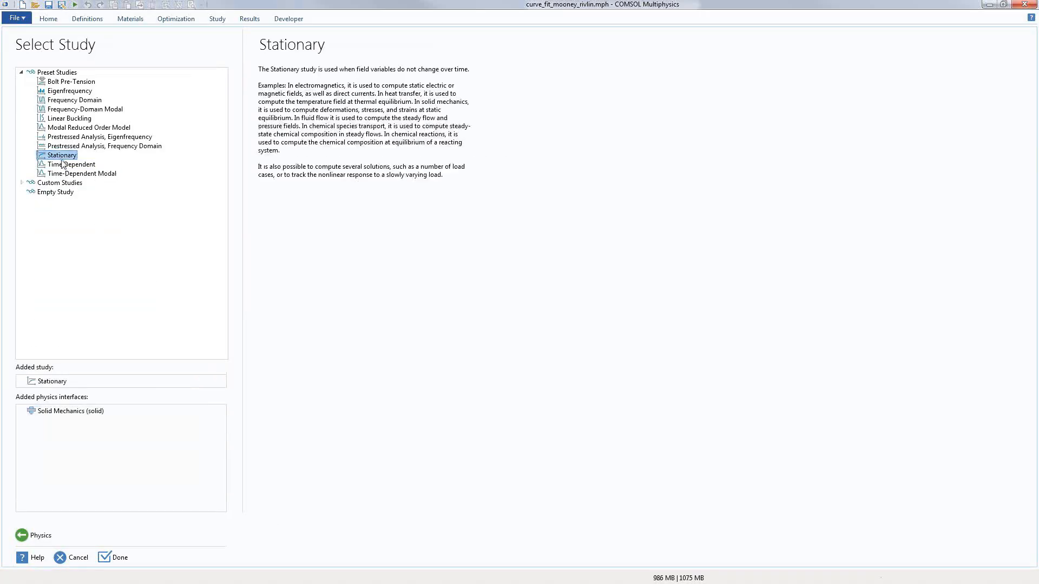
left_click(118, 557)
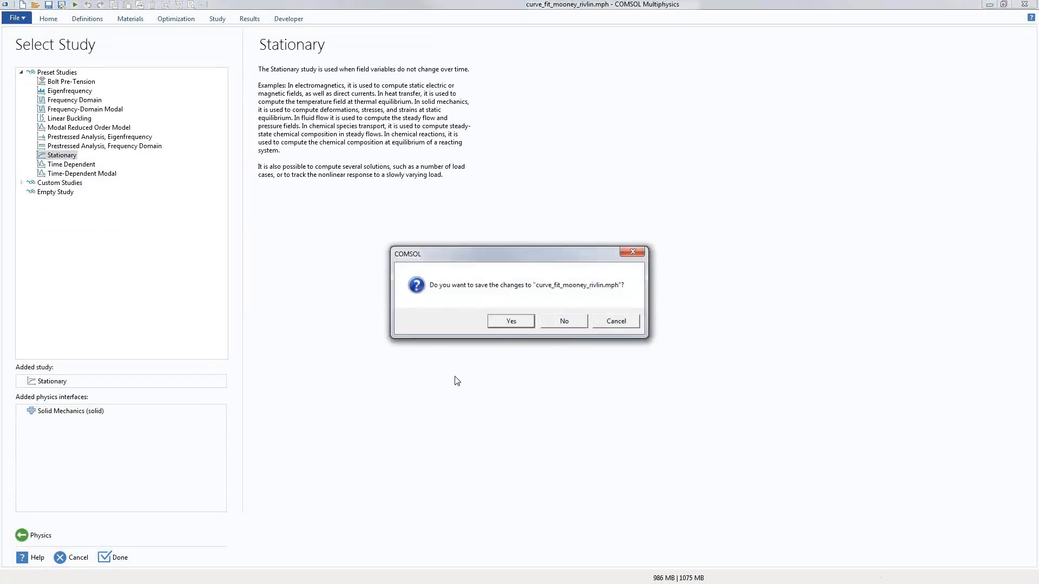
left_click(564, 321)
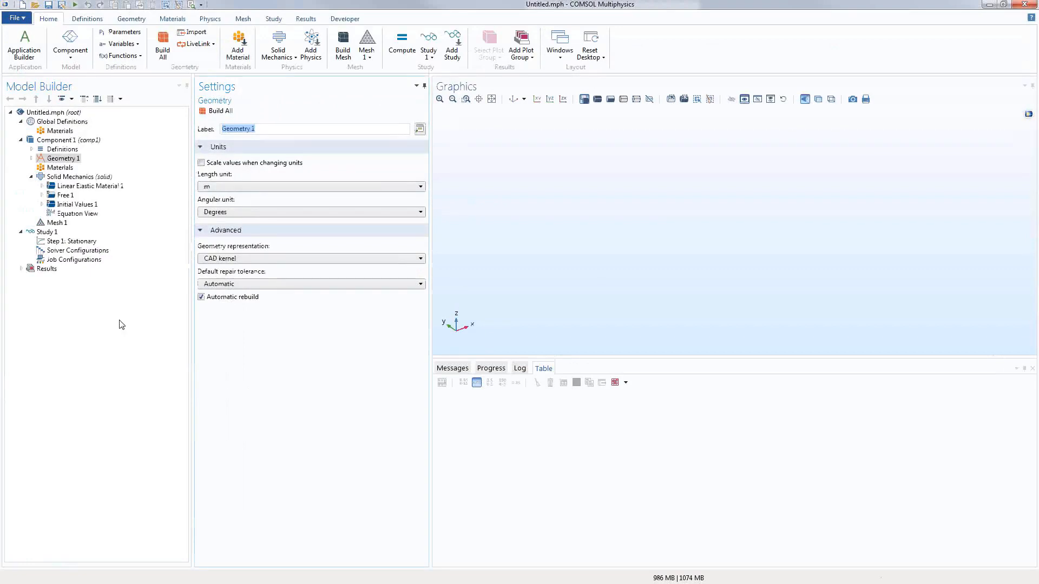
Step: Insert the Rubber_compression geometry sequence into Geometry 1
right_click(71, 158)
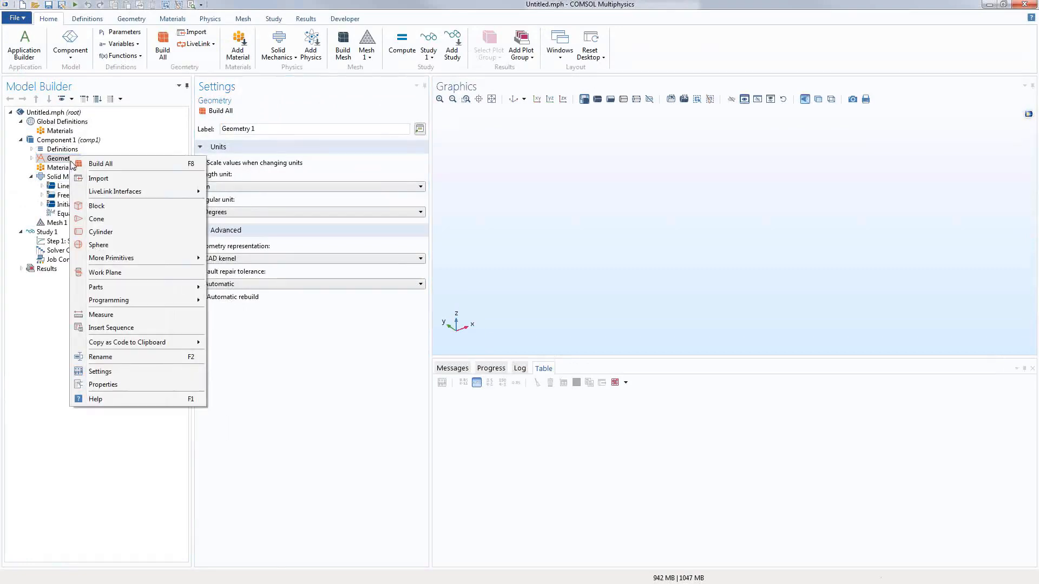
left_click(111, 328)
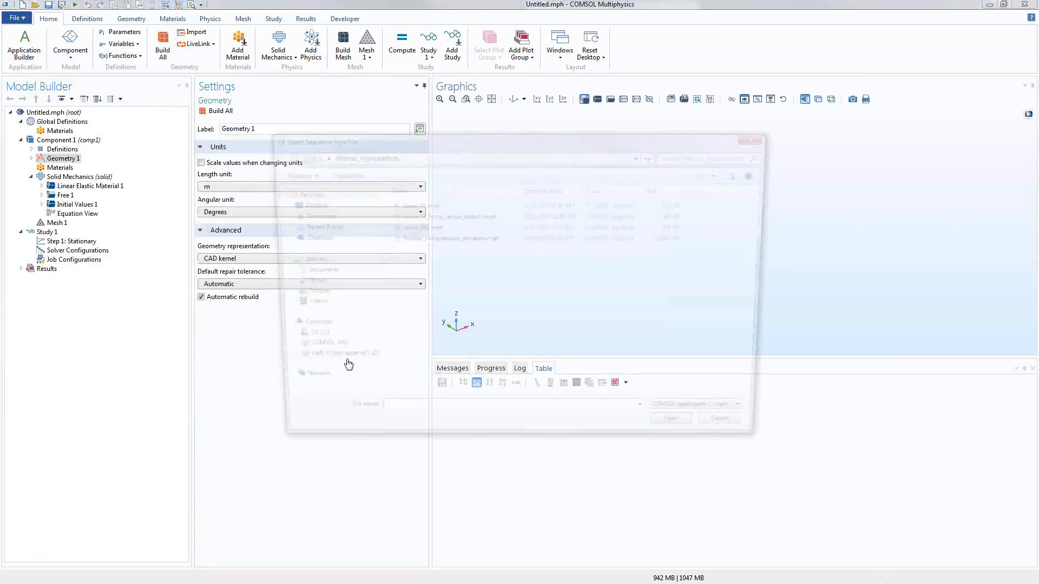
double_click(450, 238)
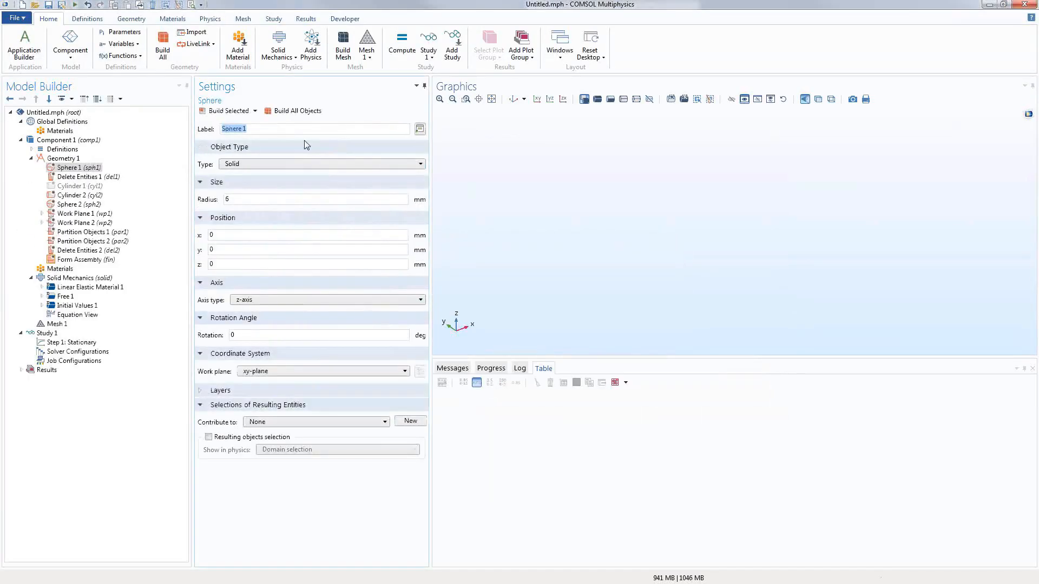
Step: Build all objects and fit the spheres-on-block assembly in the view
left_click(295, 111)
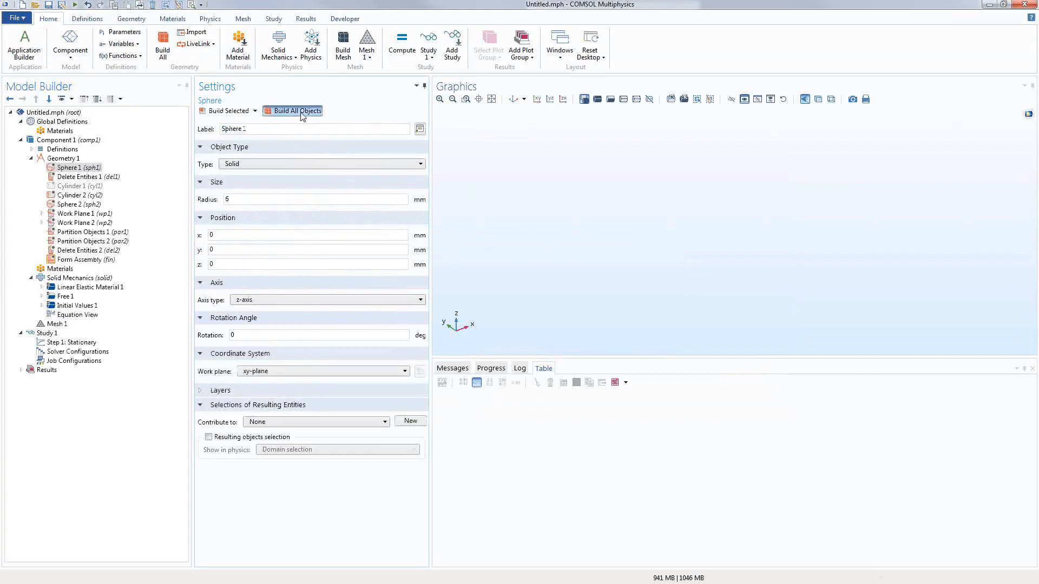
left_click(491, 99)
left_click_drag(490, 193, 574, 241)
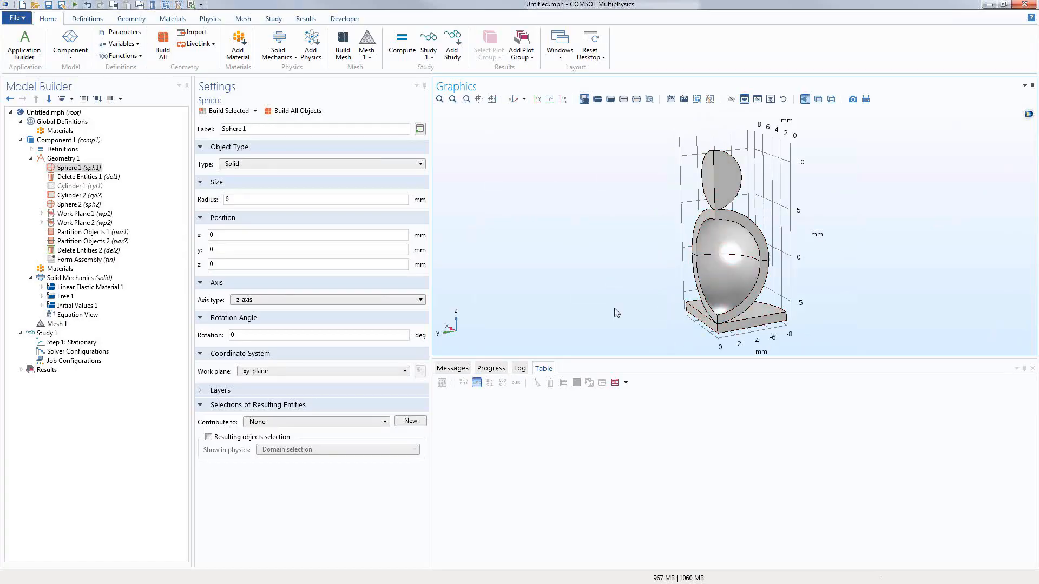
mouse_move(614, 309)
left_mouse_down()
mouse_move(562, 296)
mouse_move(602, 301)
left_mouse_up()
right_click_drag(602, 301, 543, 293)
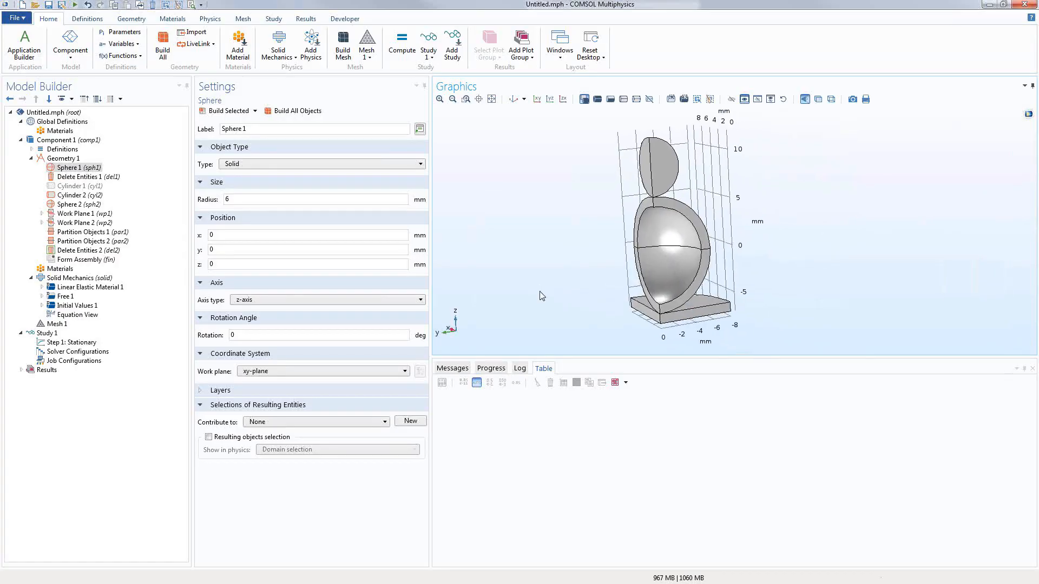
left_click_drag(572, 262, 570, 263)
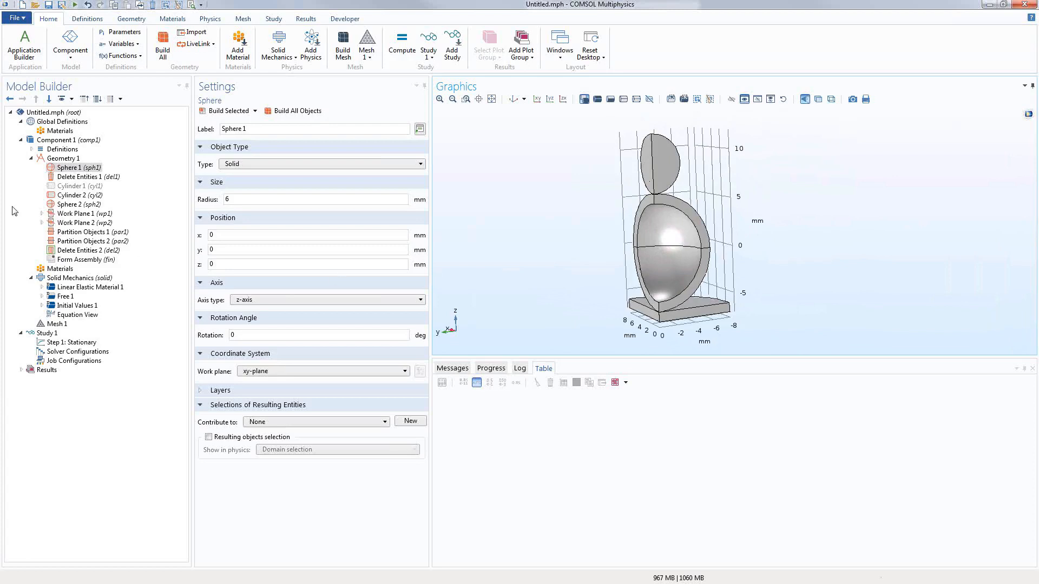
Step: Add a global Parameters table loaded from the foam parameters text file
right_click(61, 122)
left_click(93, 131)
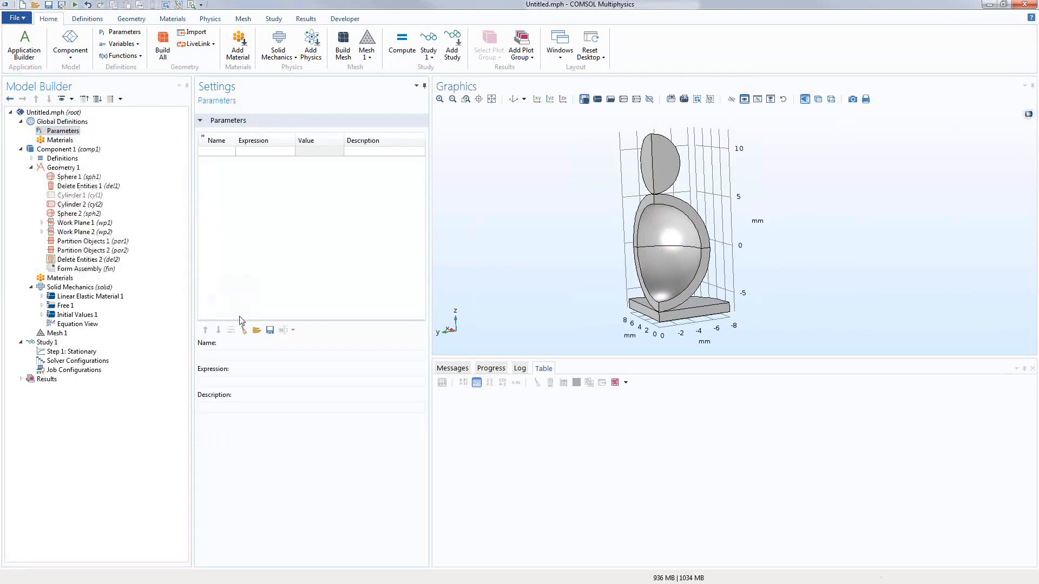
left_click(255, 330)
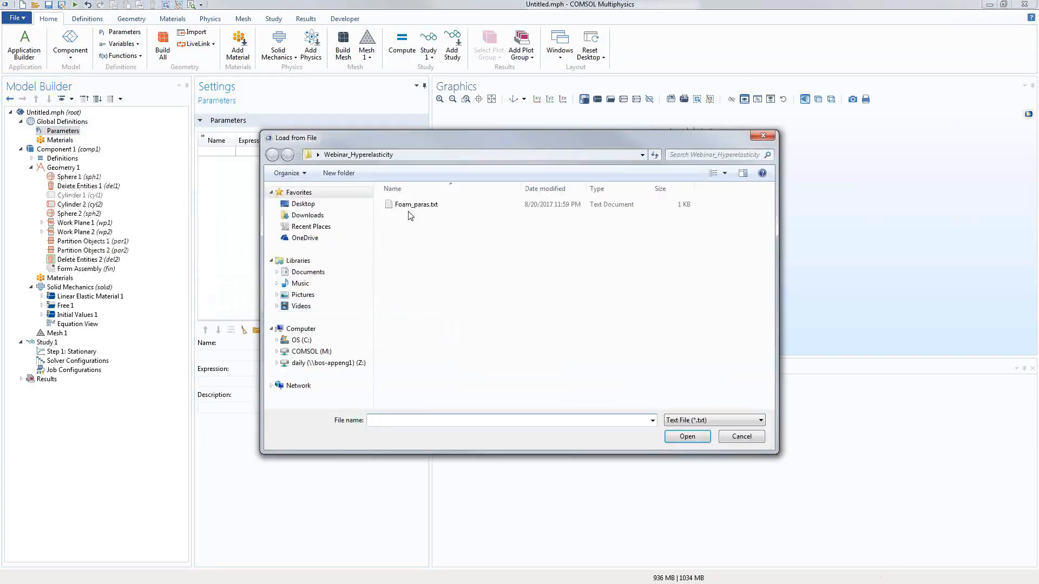
double_click(411, 210)
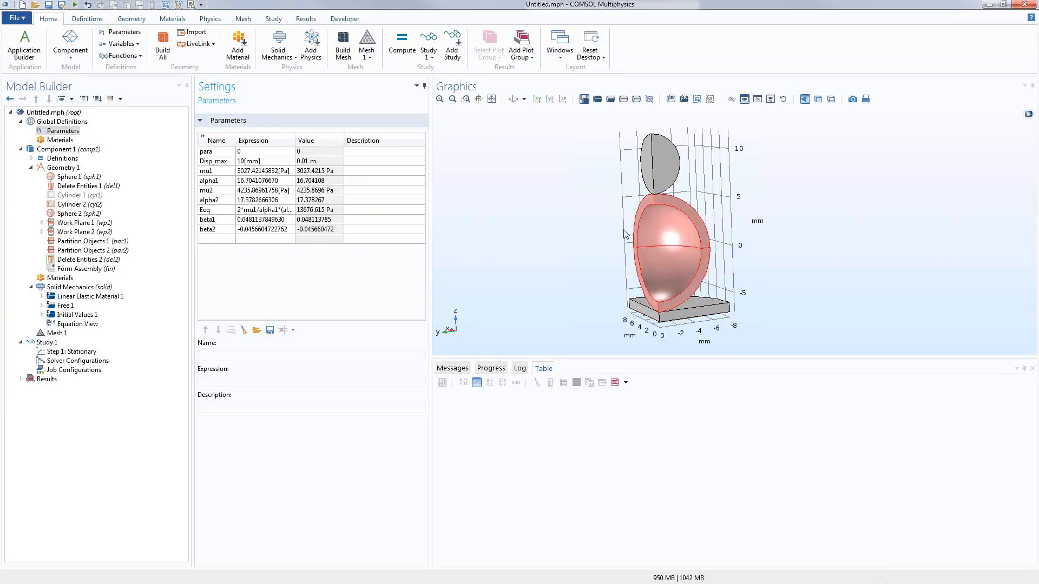
Step: Add a new Contact Pair under the component Definitions
left_click(31, 168)
left_click(31, 159)
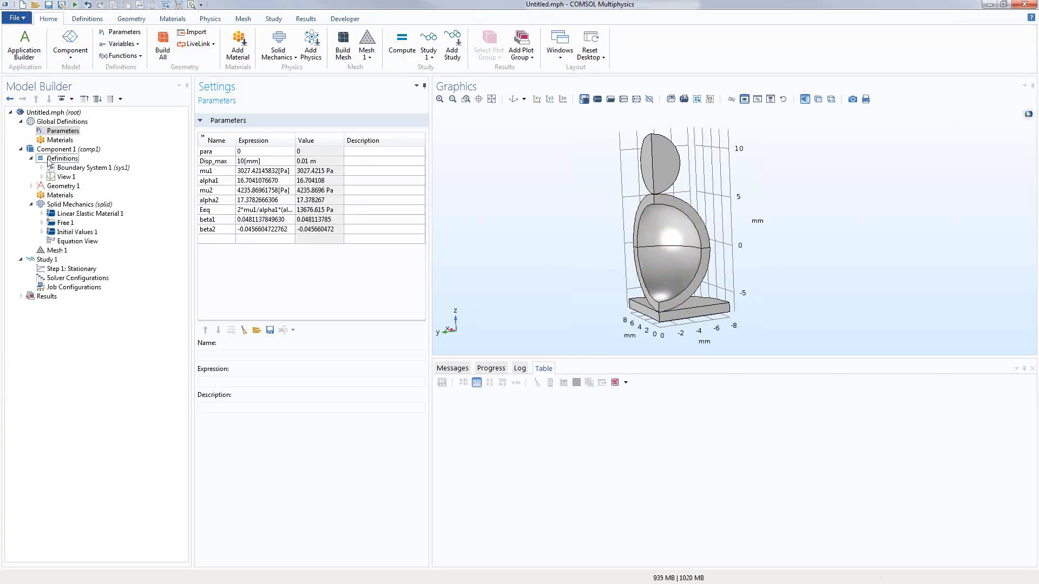
left_click(61, 159)
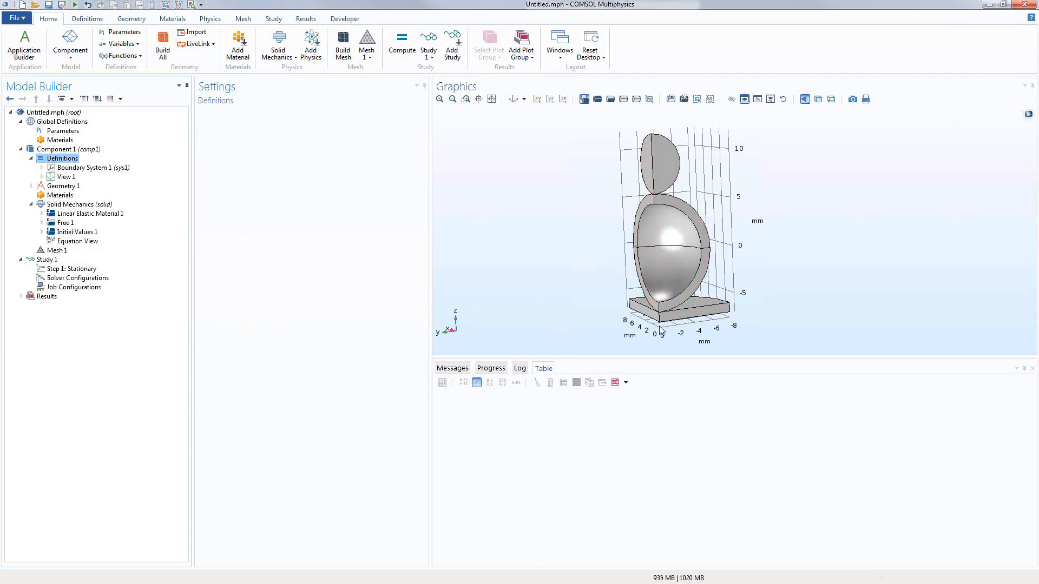
right_click(77, 160)
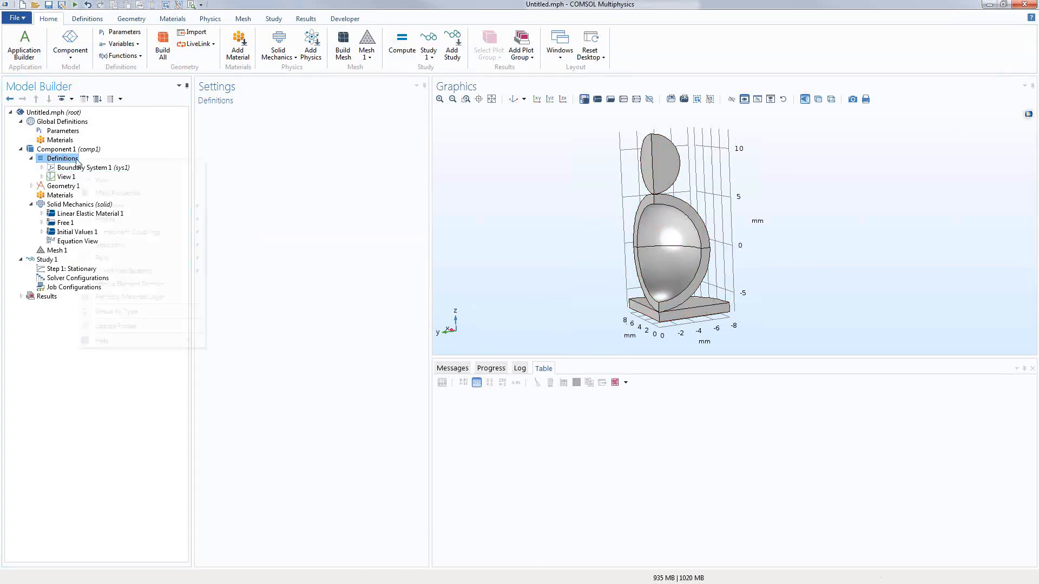
mouse_move(146, 260)
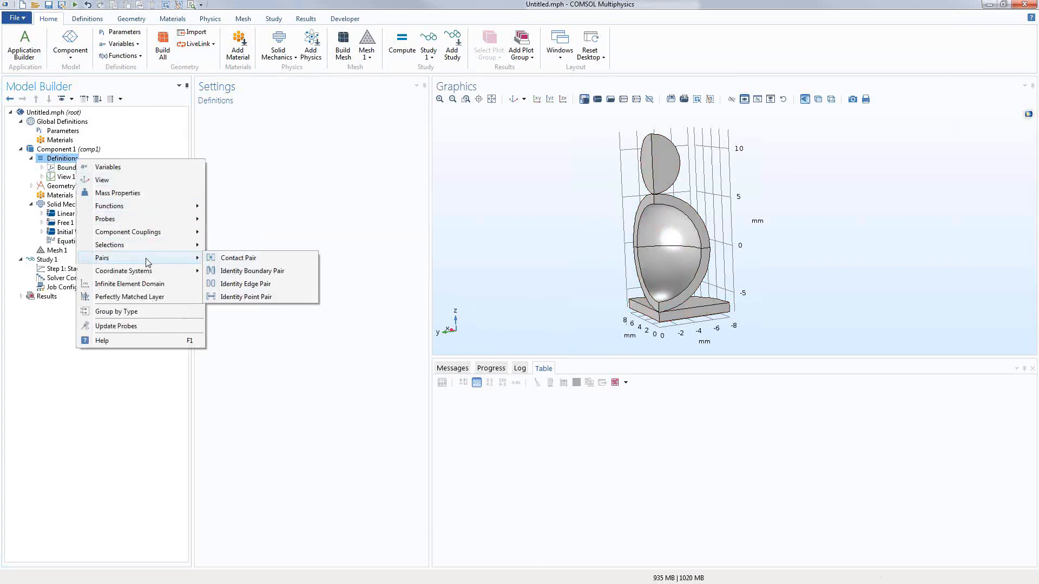
left_click(228, 259)
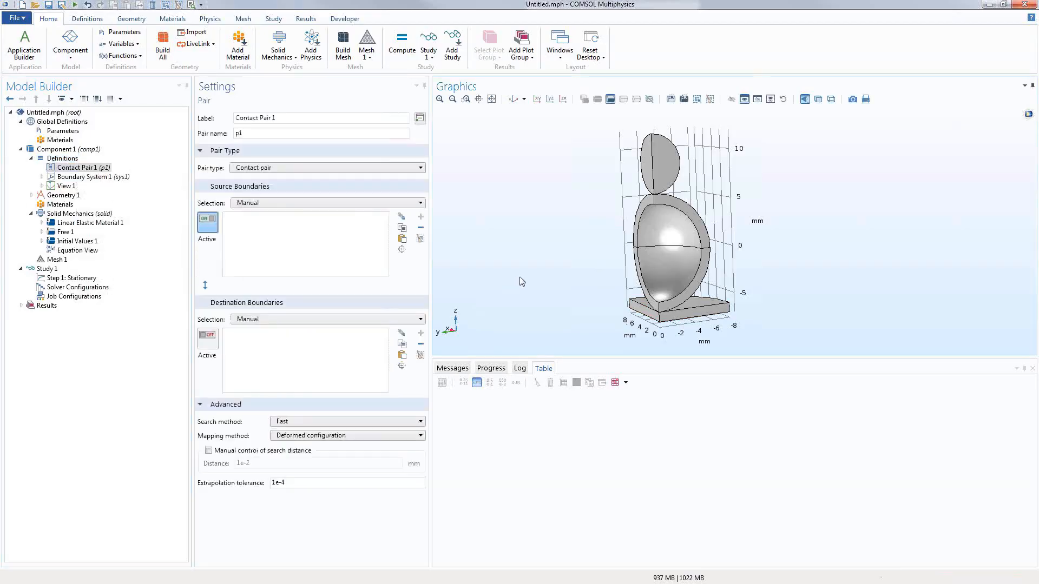
Step: Pair small-sphere boundary 16 as source with large-sphere boundary 10 as destination
left_click_drag(520, 278, 412, 270)
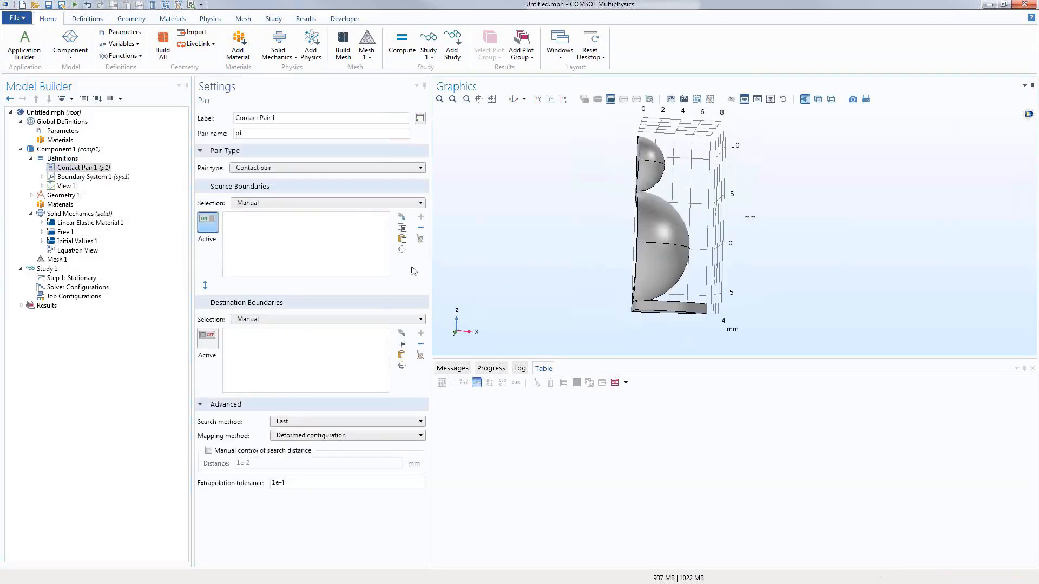
left_click(654, 180)
right_click_drag(562, 213, 531, 211)
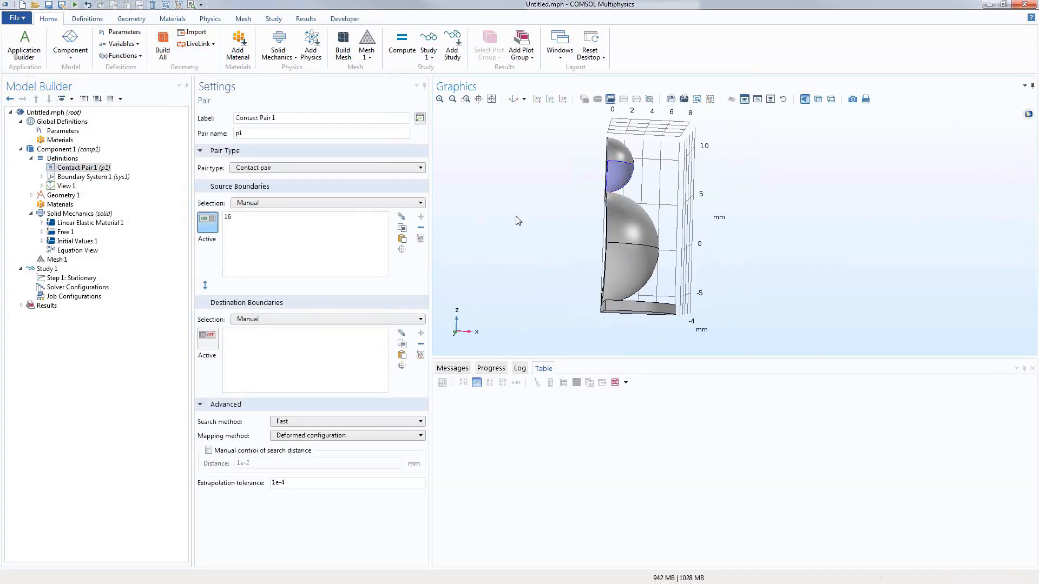
left_click(213, 338)
left_click_drag(471, 273, 637, 253)
left_click(626, 220)
left_click_drag(573, 269, 537, 273)
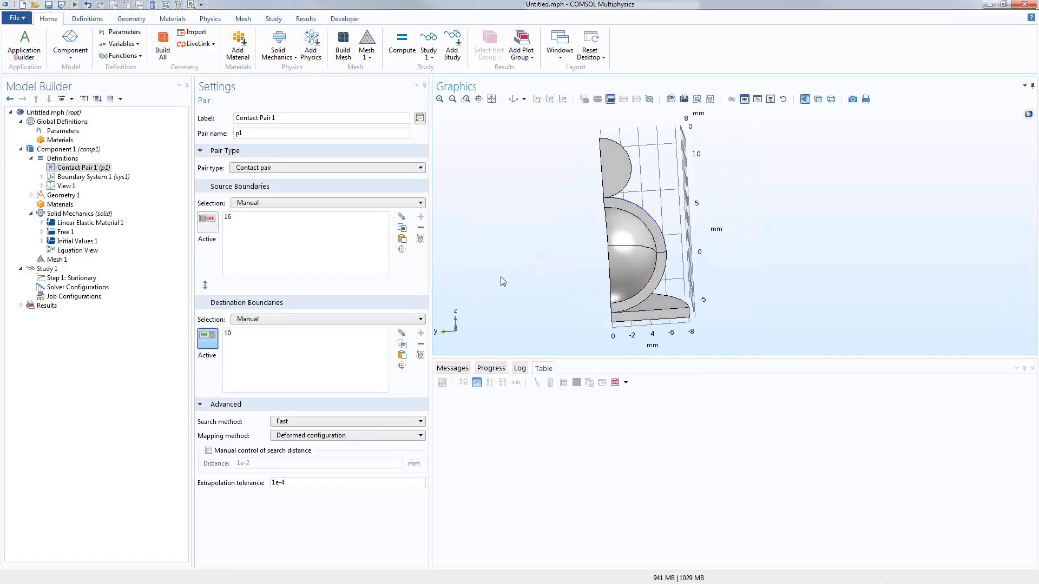
mouse_move(502, 277)
left_mouse_down()
mouse_move(456, 275)
mouse_move(511, 269)
left_mouse_up()
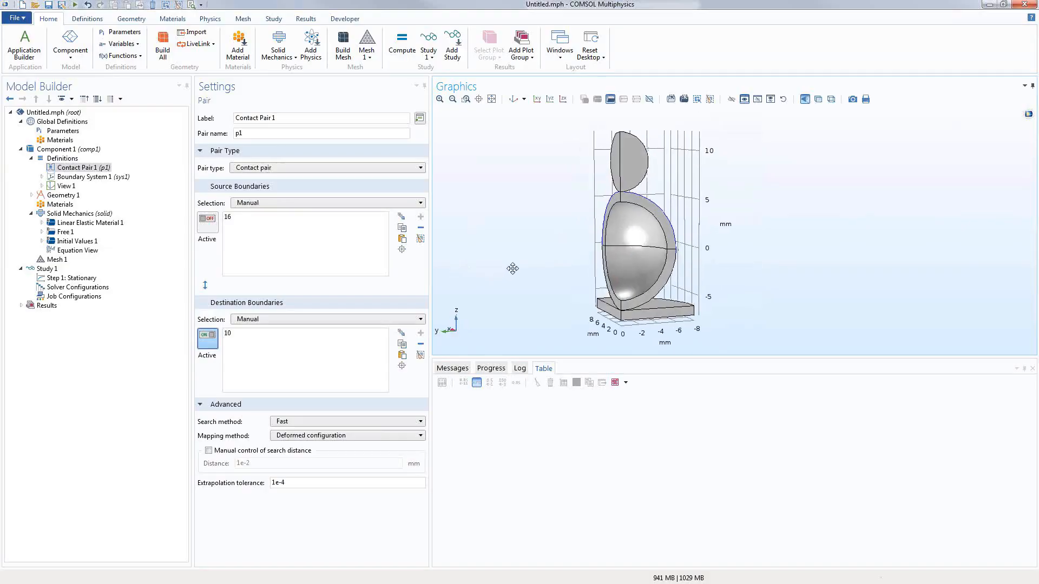
left_click(68, 159)
Step: Add Contact Pair 2 with source boundary 4 and destination boundary 9
right_click(69, 159)
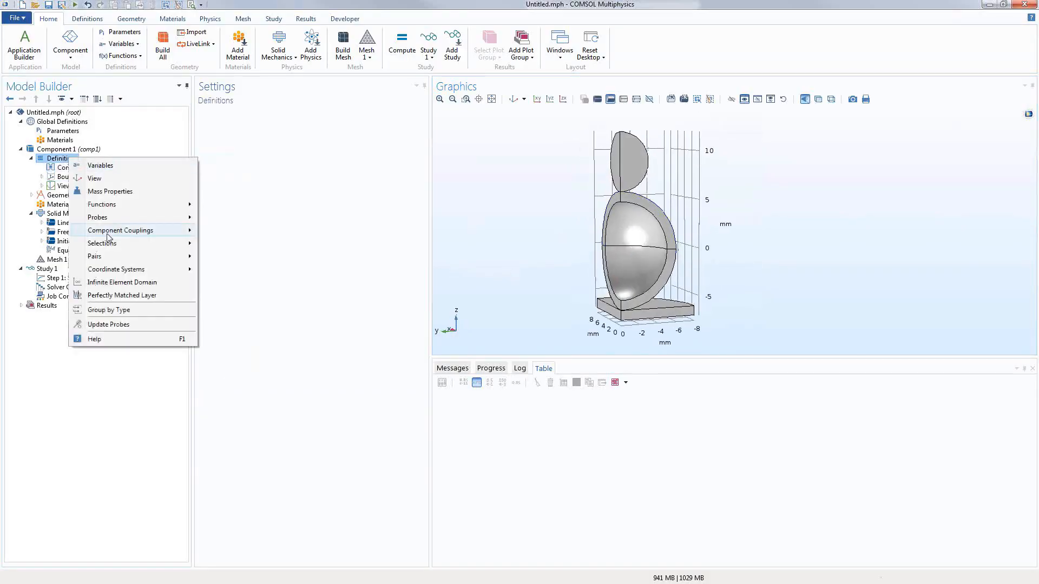
left_click(219, 268)
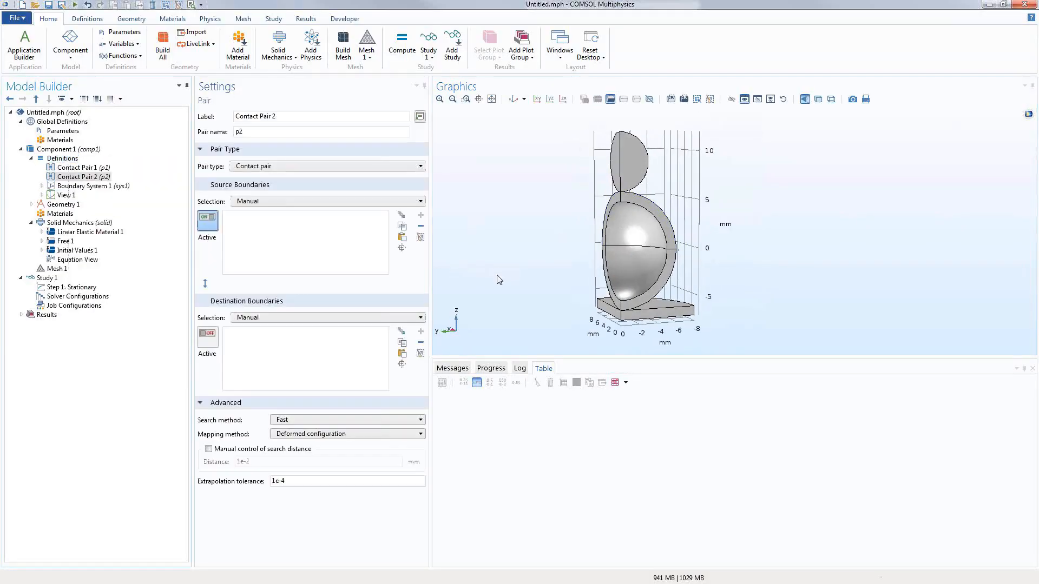
left_click_drag(494, 278, 648, 283)
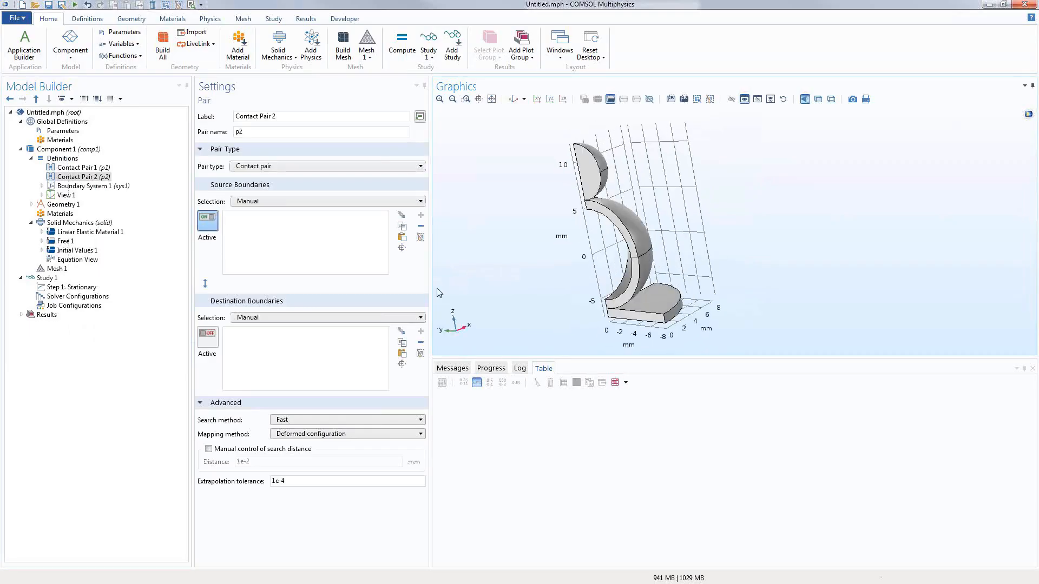
left_click(208, 336)
left_click_drag(545, 326, 522, 185)
left_click(636, 280)
left_click(491, 100)
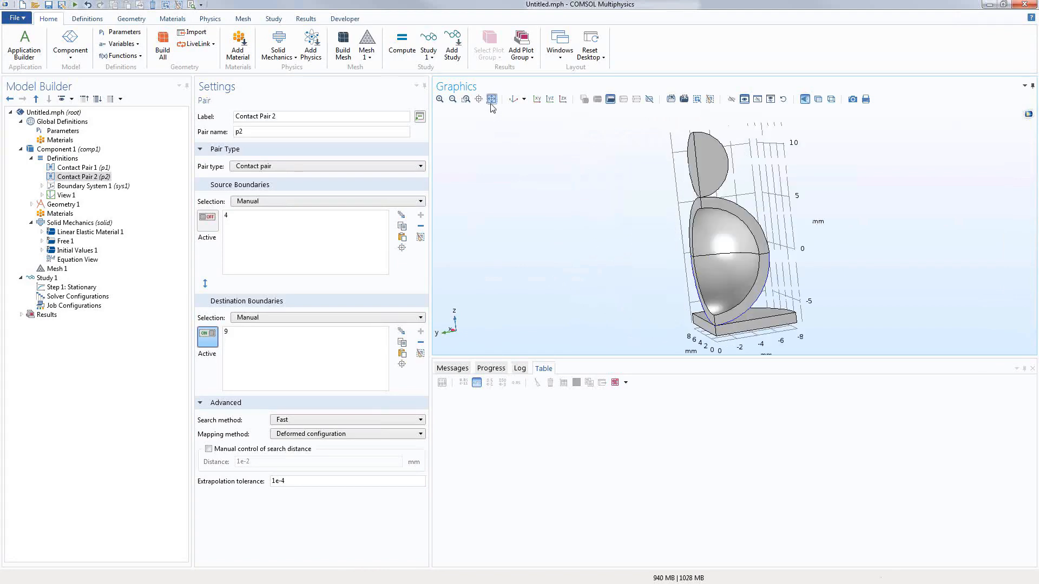
left_click(55, 159)
Step: Add Contact Pair 3 pairing upper sphere boundary 12 with lower boundary 11
right_click(56, 159)
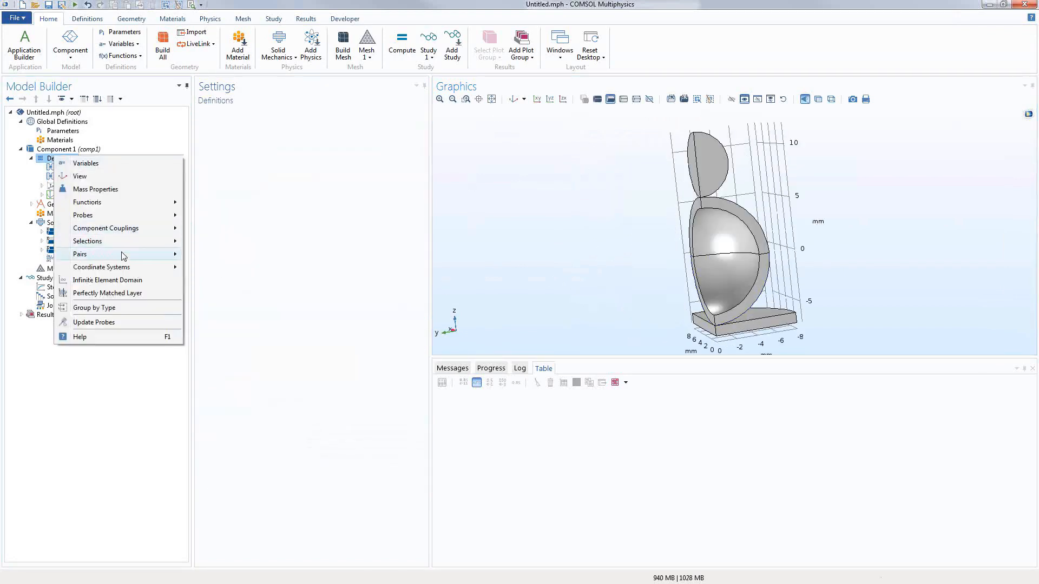
mouse_move(123, 255)
left_click(203, 255)
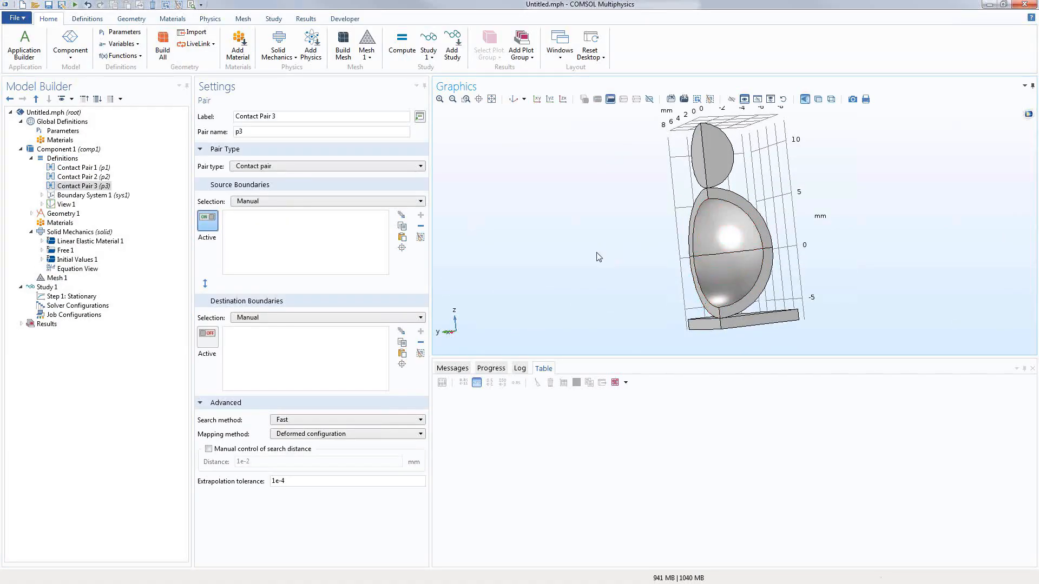
left_click(712, 228)
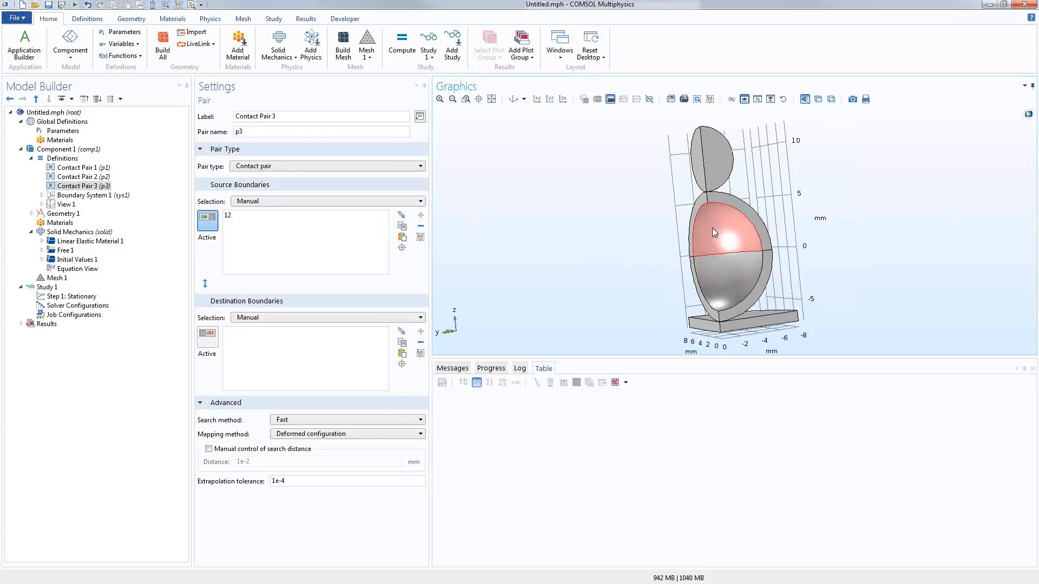
left_click(207, 334)
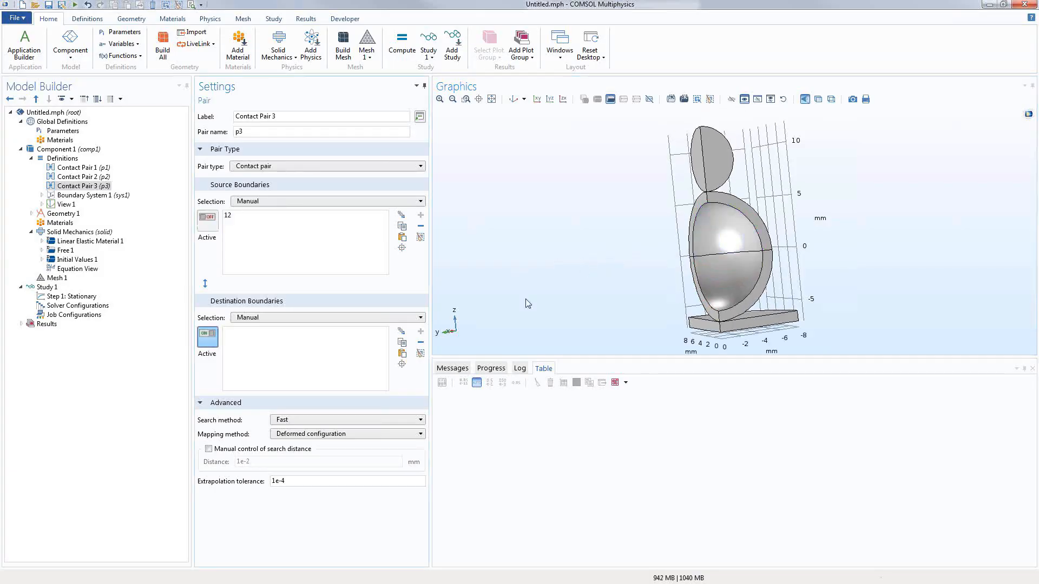
left_click(714, 291)
mouse_move(554, 281)
left_mouse_down()
mouse_move(546, 282)
mouse_move(554, 287)
left_mouse_up()
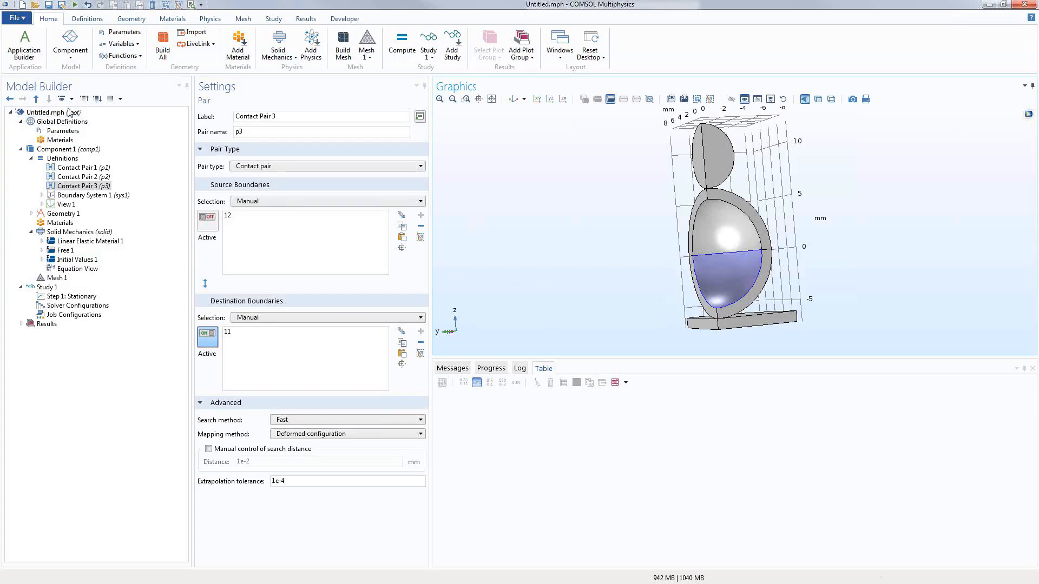
Step: Review Parameters, Geometry 1, Solid Mechanics and Contact Pair 1, ending on the Materials overview
left_click(63, 130)
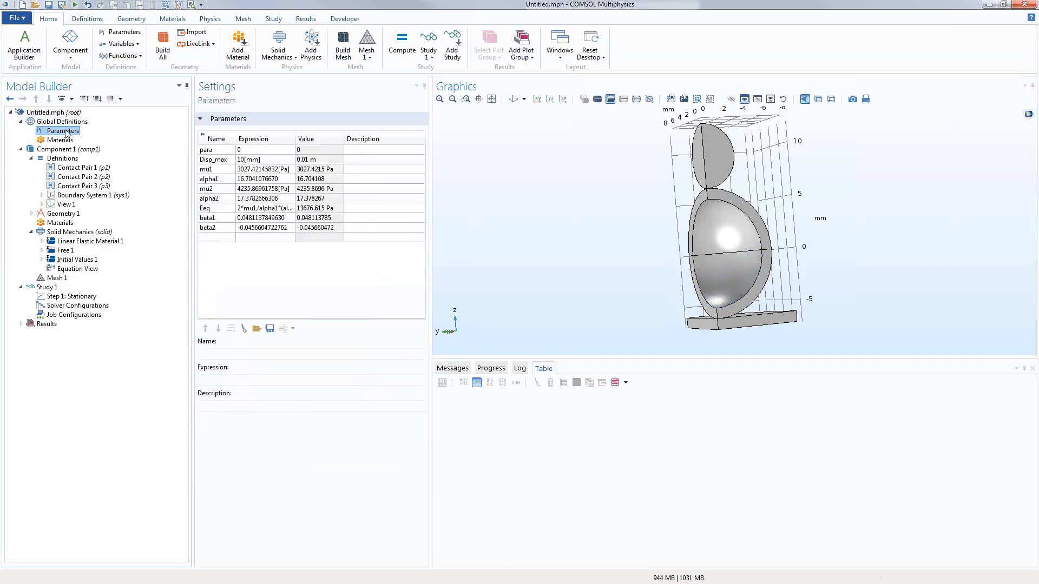
left_click(62, 214)
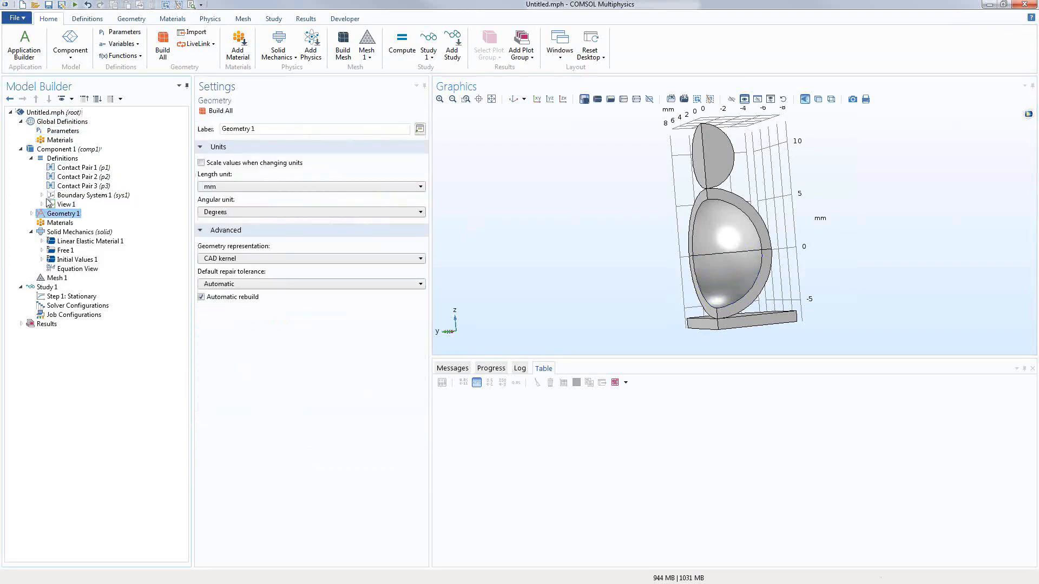
left_click(95, 231)
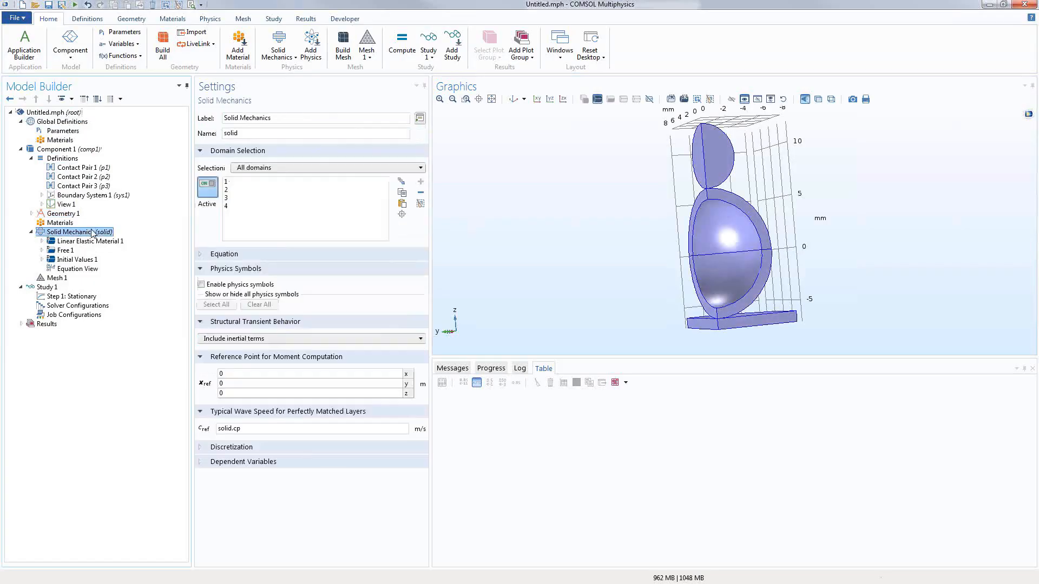
left_click(66, 223)
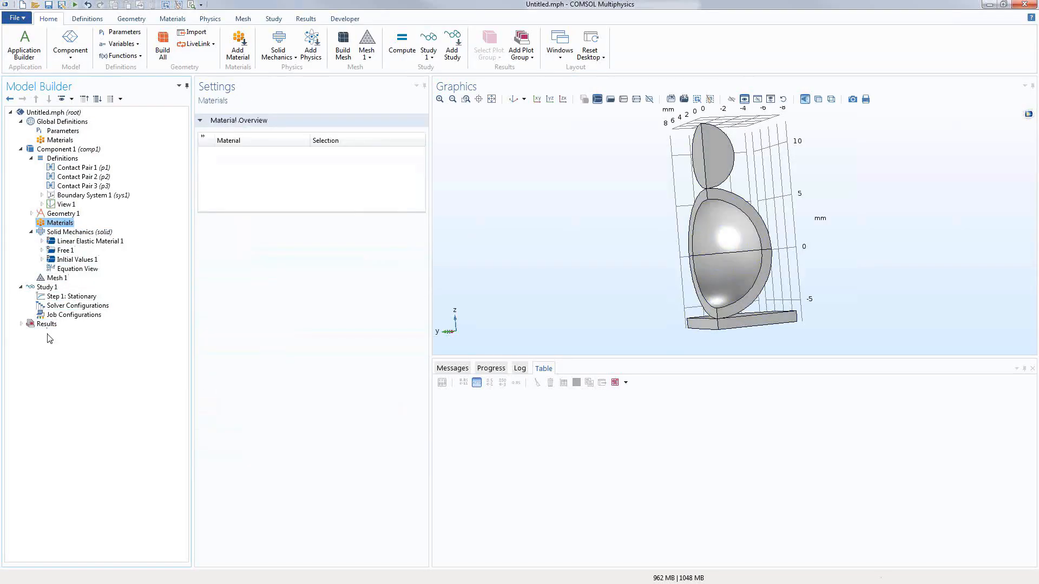
left_click(87, 168)
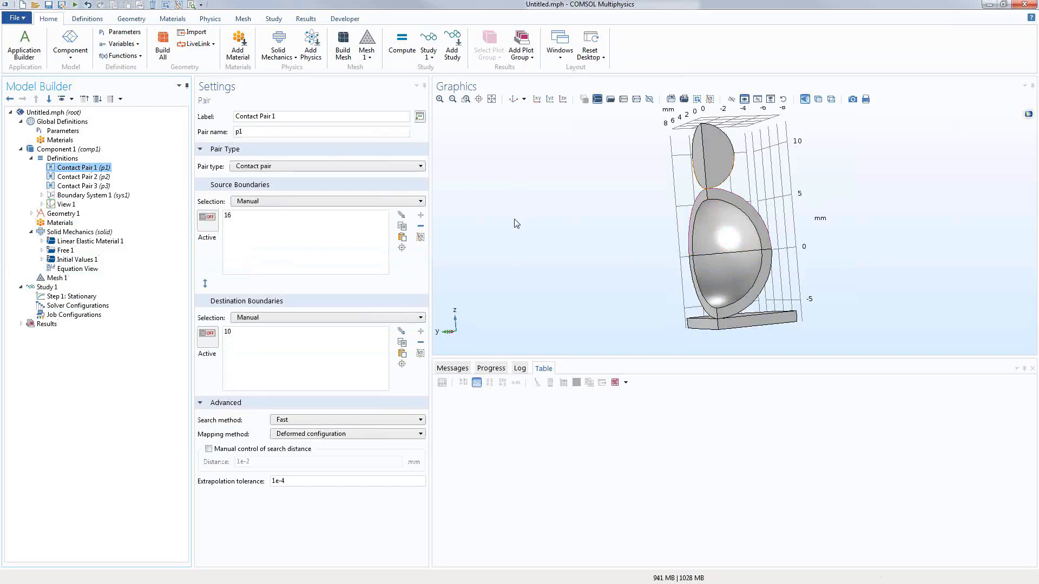
left_click(61, 224)
Step: Add built-in Structural steel from the material library to Component 1
right_click(62, 228)
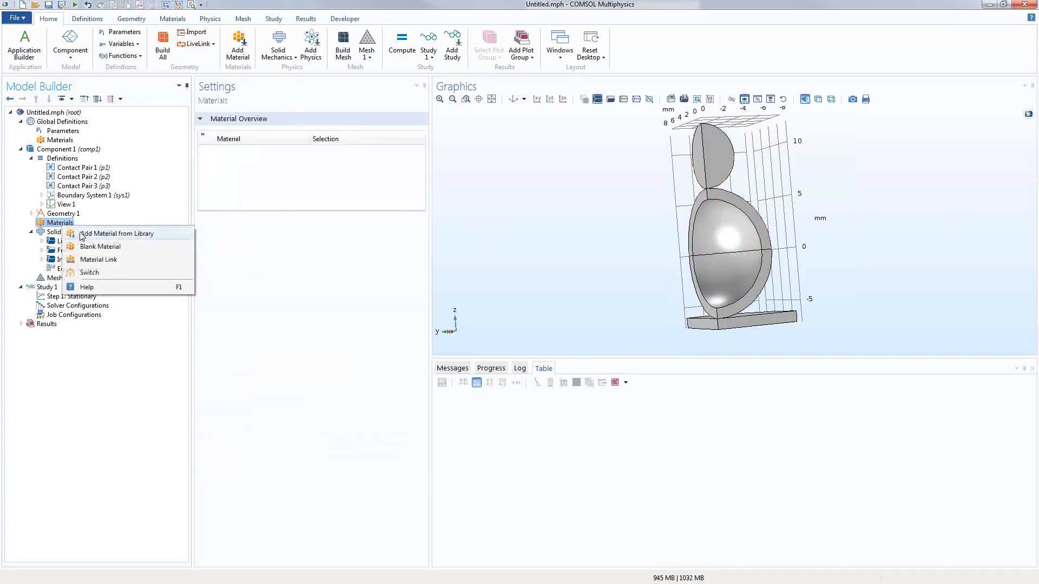
left_click(89, 234)
left_click(842, 144)
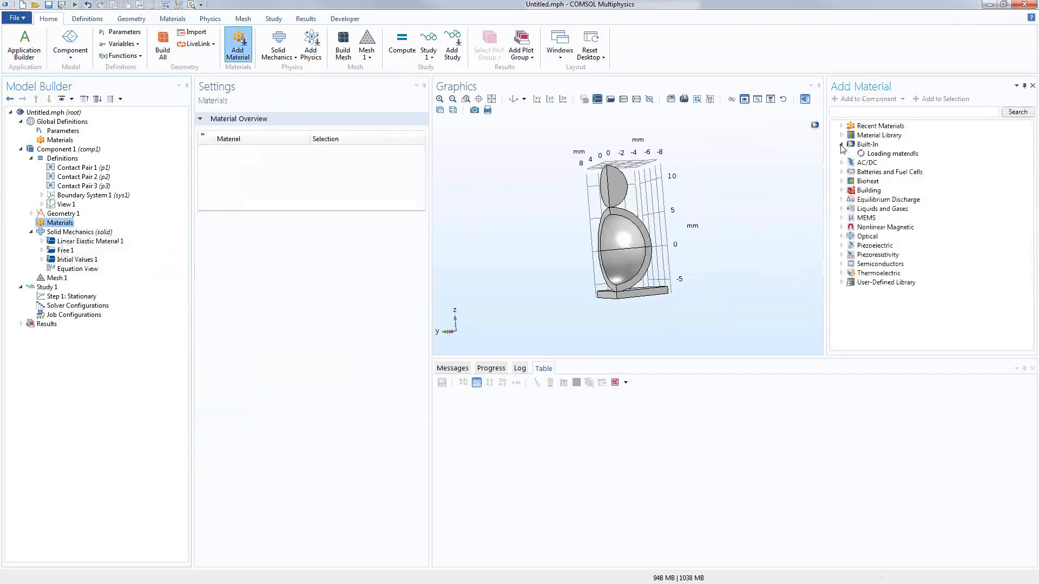
scroll(877, 258, "down", 4)
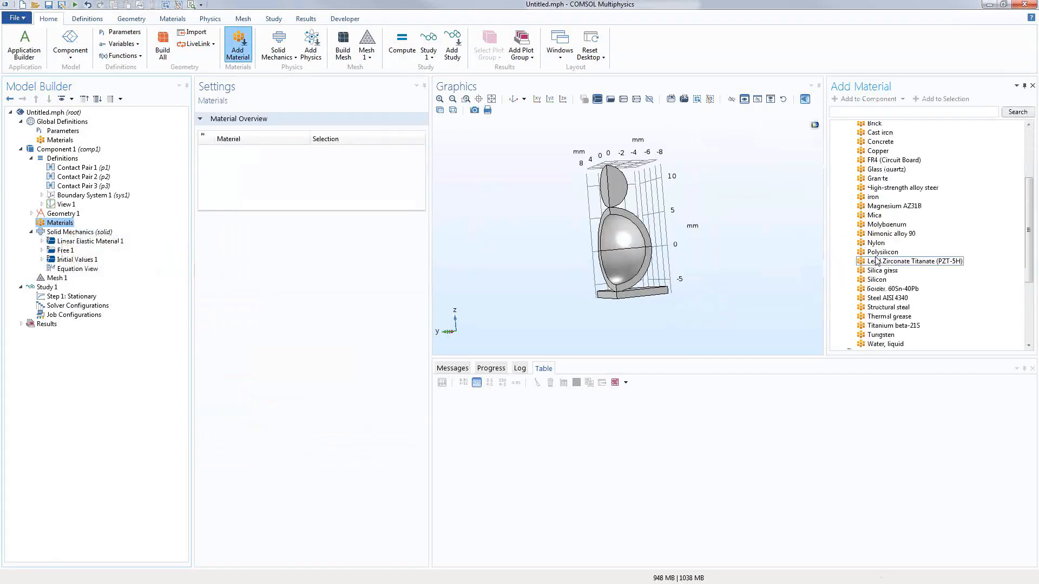
left_click(881, 307)
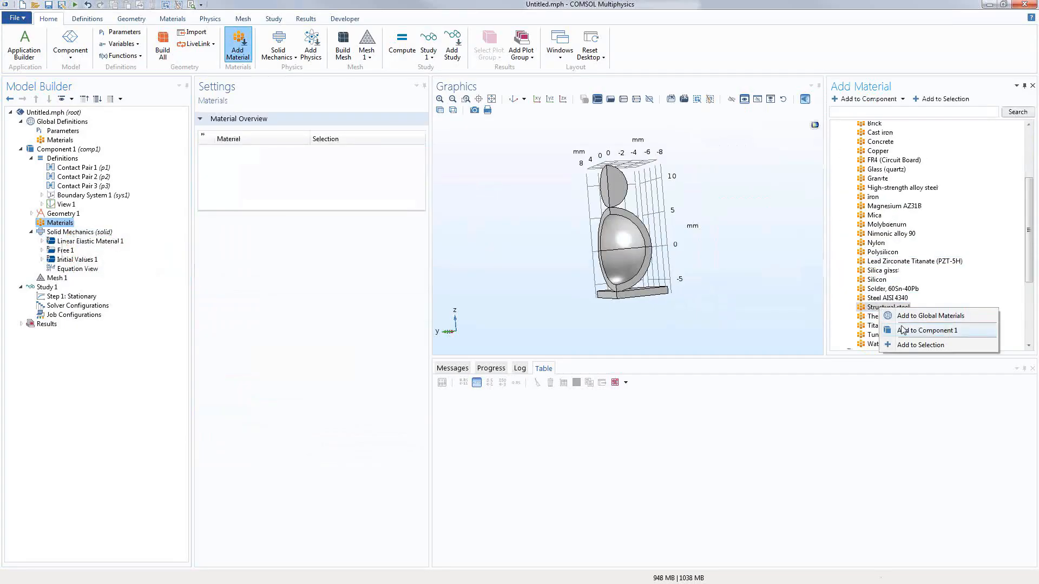
left_click(901, 332)
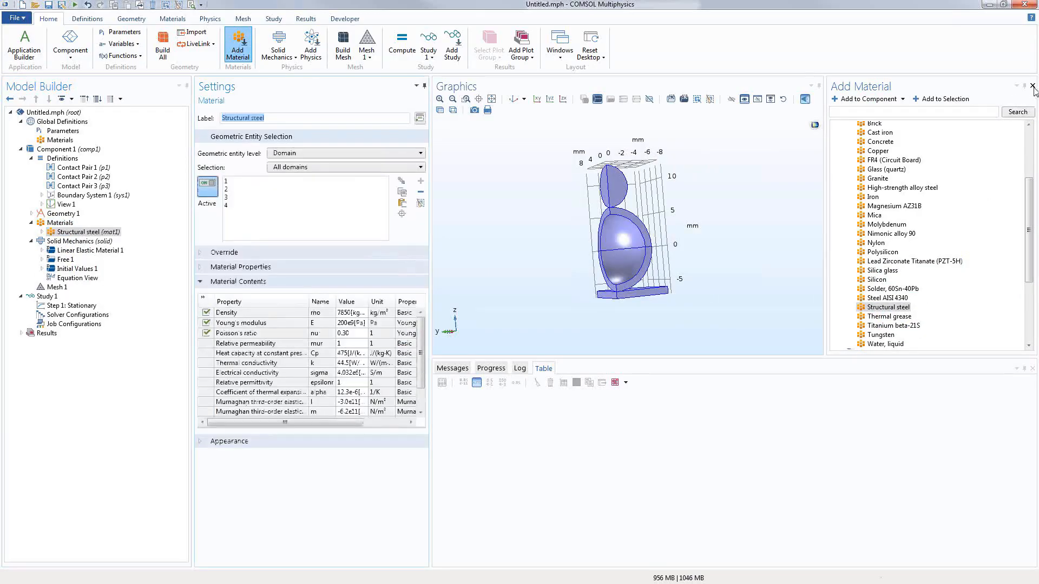
left_click(1033, 85)
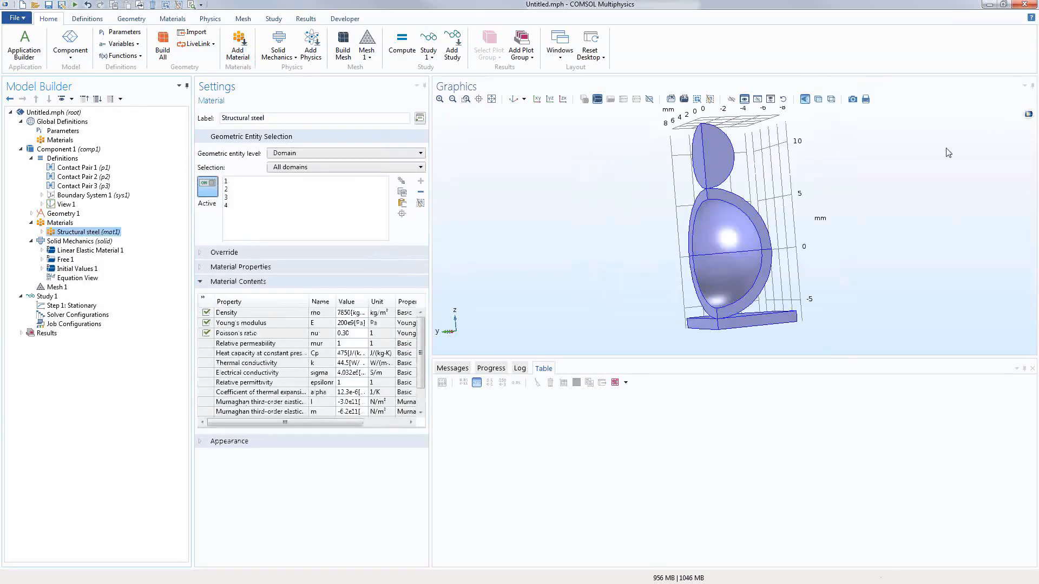
Step: Remove foam domains 2 and 3 so the steel covers only domains 1 and 4
left_click(745, 215)
left_click(722, 270)
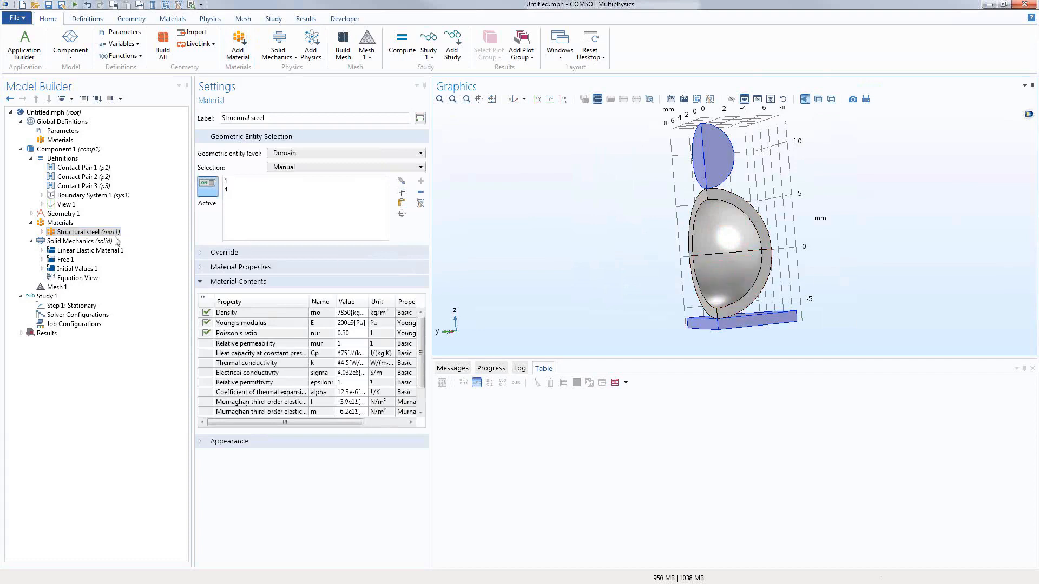
left_click(81, 242)
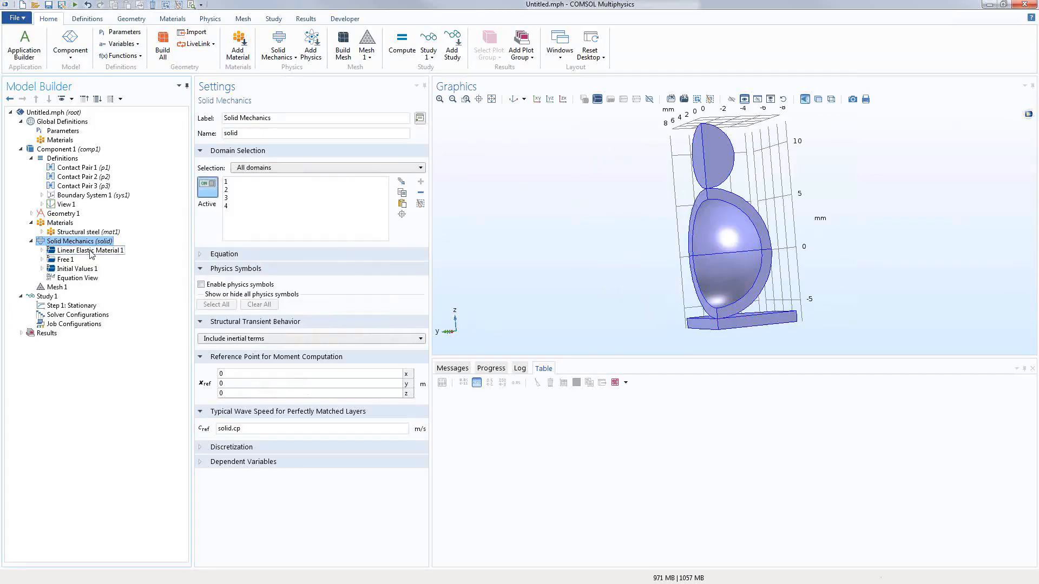
Step: Add a Hyperelastic Material node to Solid Mechanics
left_click(91, 251)
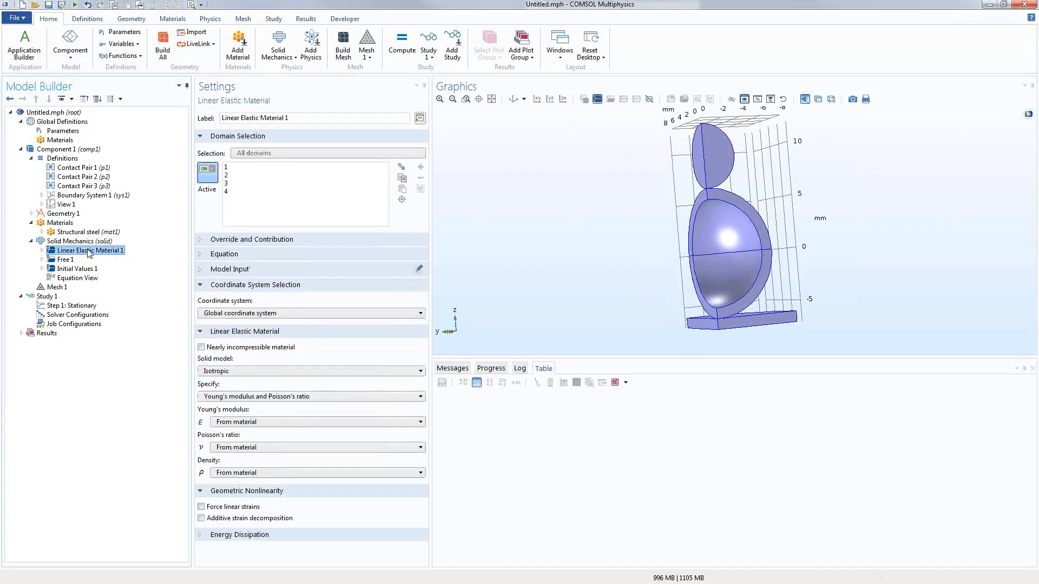
left_click(87, 244)
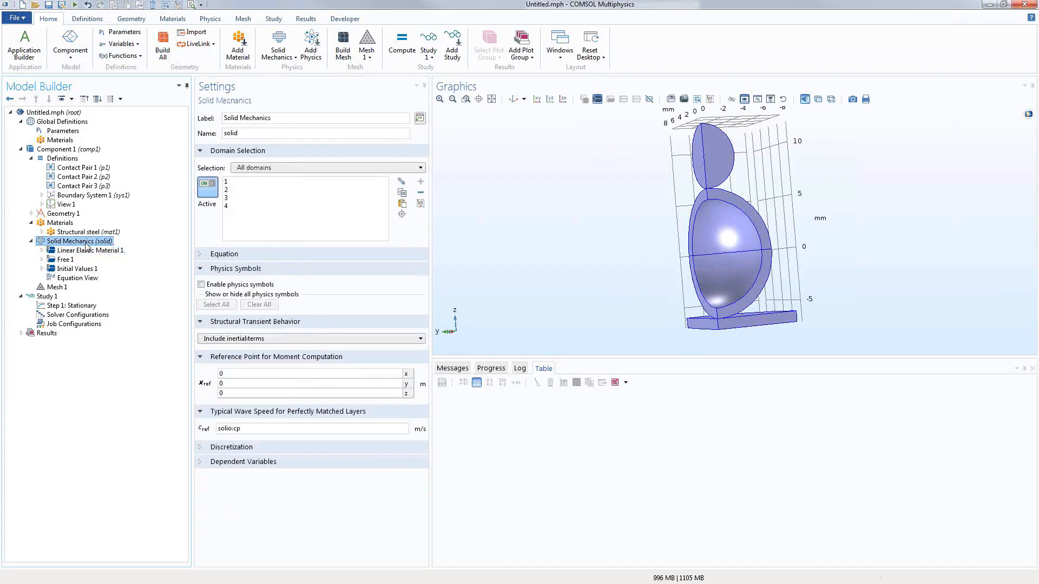
right_click(86, 247)
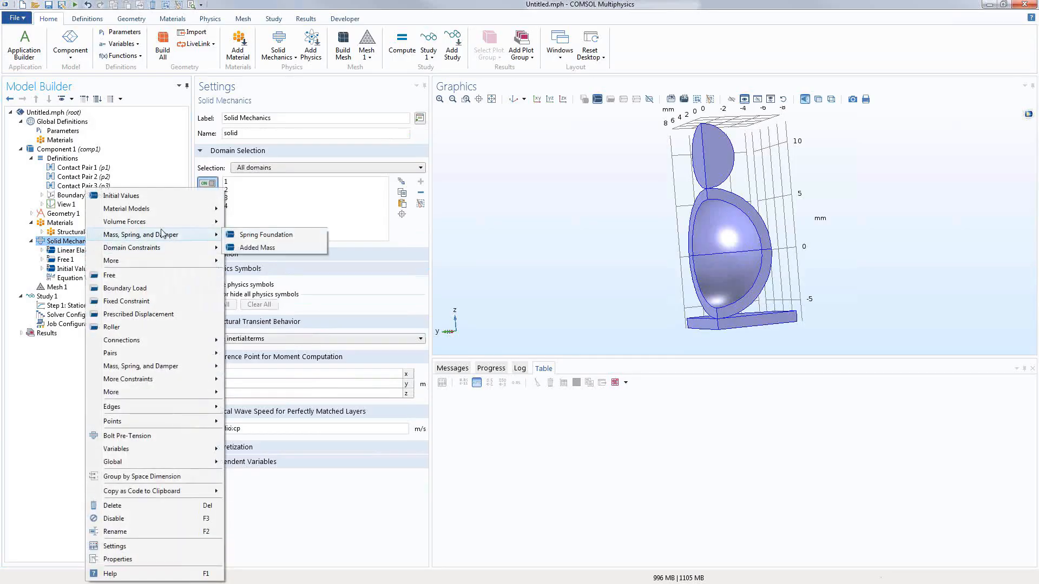
mouse_move(197, 213)
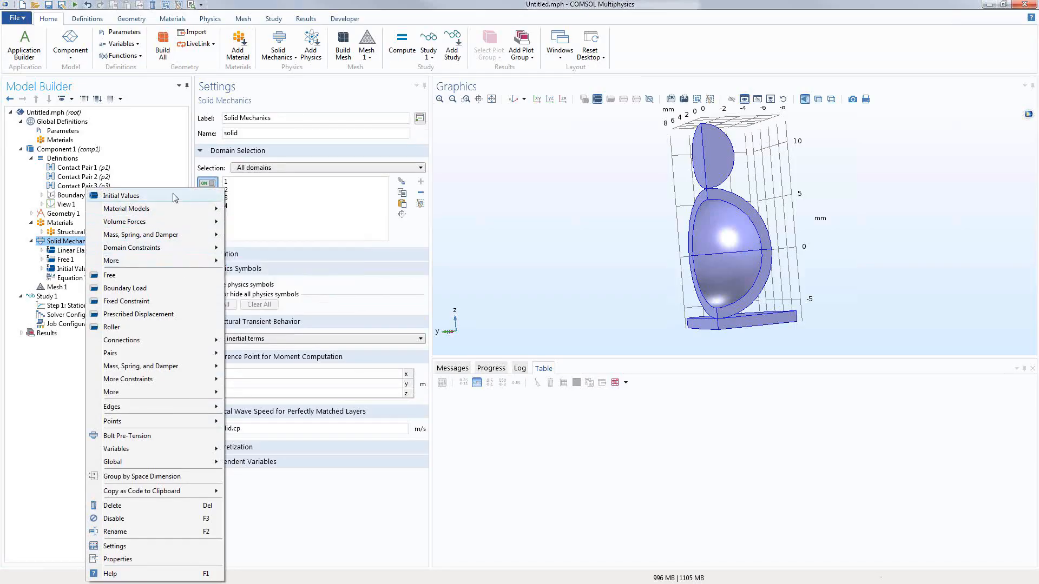
mouse_move(119, 233)
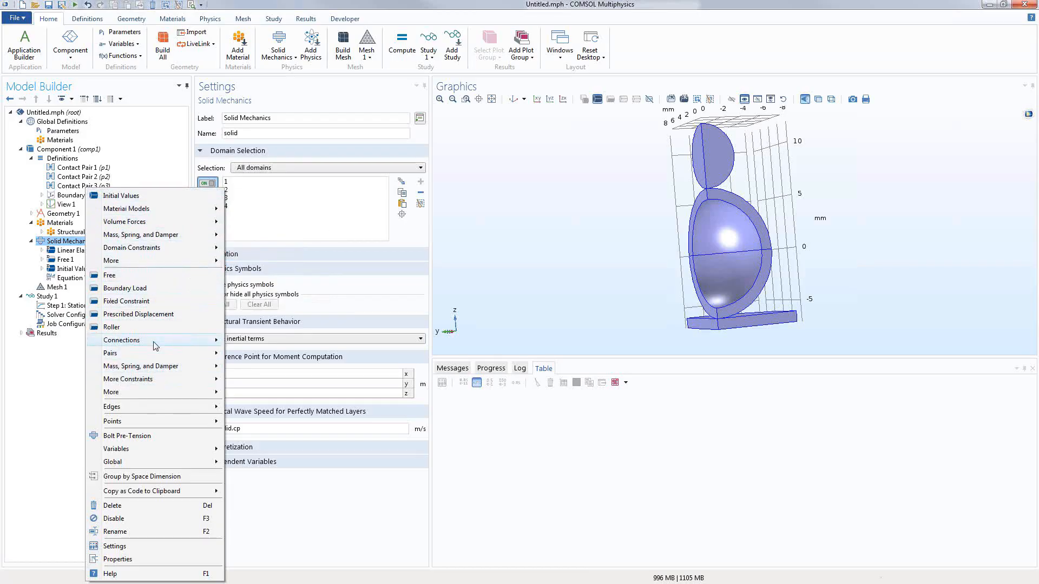
mouse_move(192, 209)
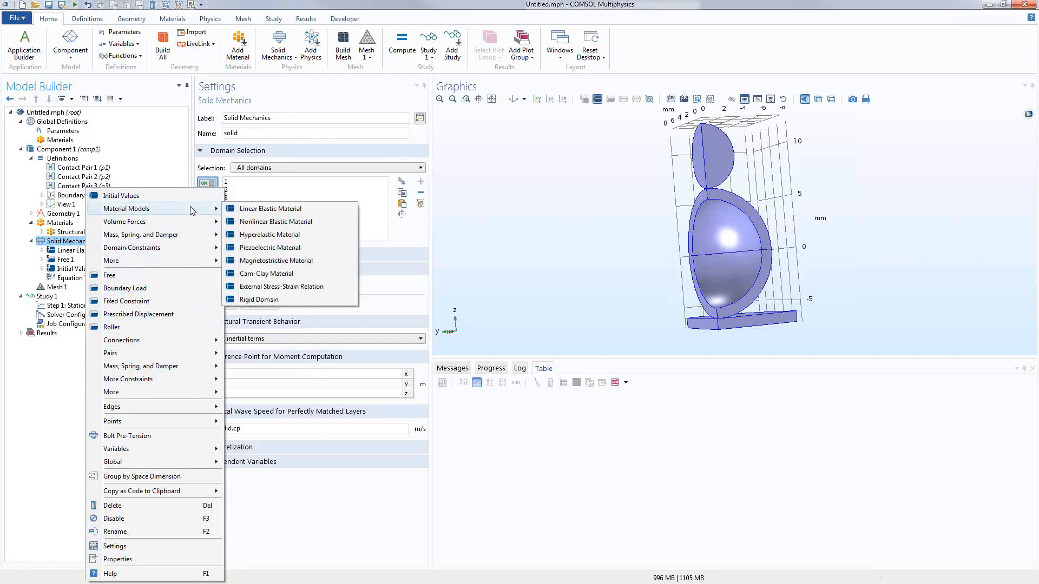
left_click(280, 235)
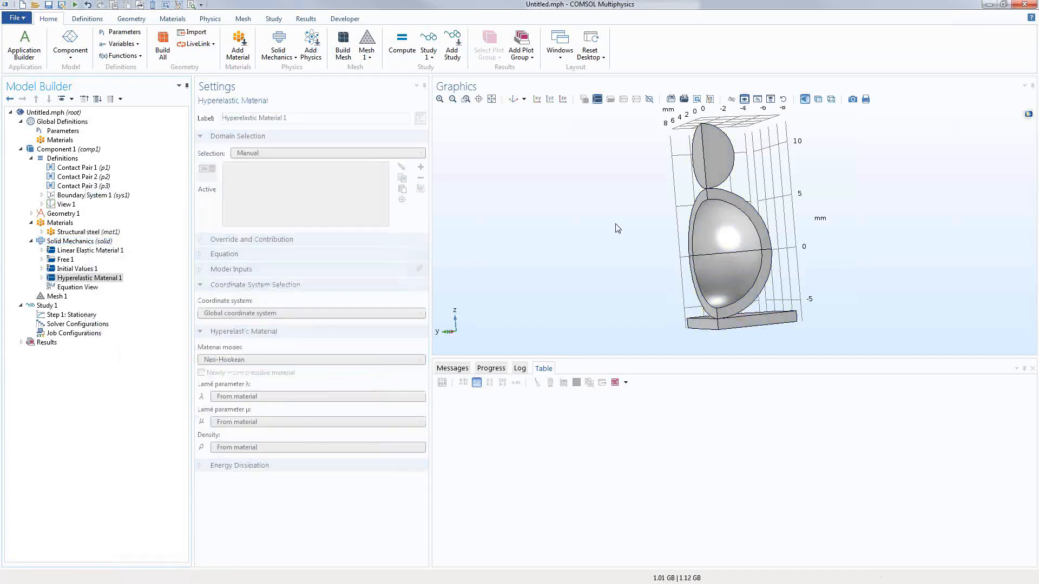
Step: Apply Hyperelastic Material 1 to foam domains 2 and 3
left_click(704, 206)
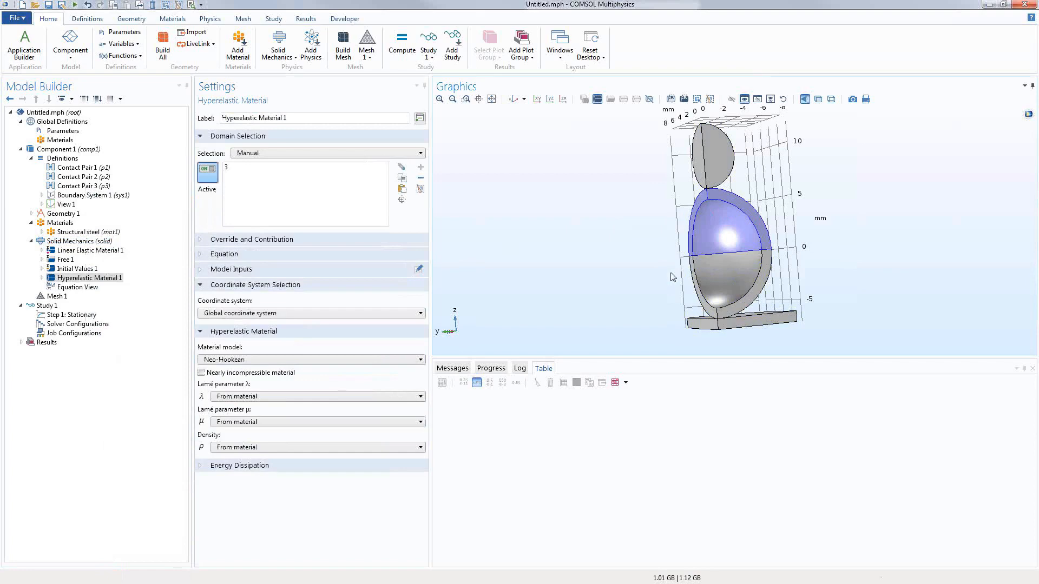
left_click(698, 287)
right_click_drag(558, 268, 548, 270)
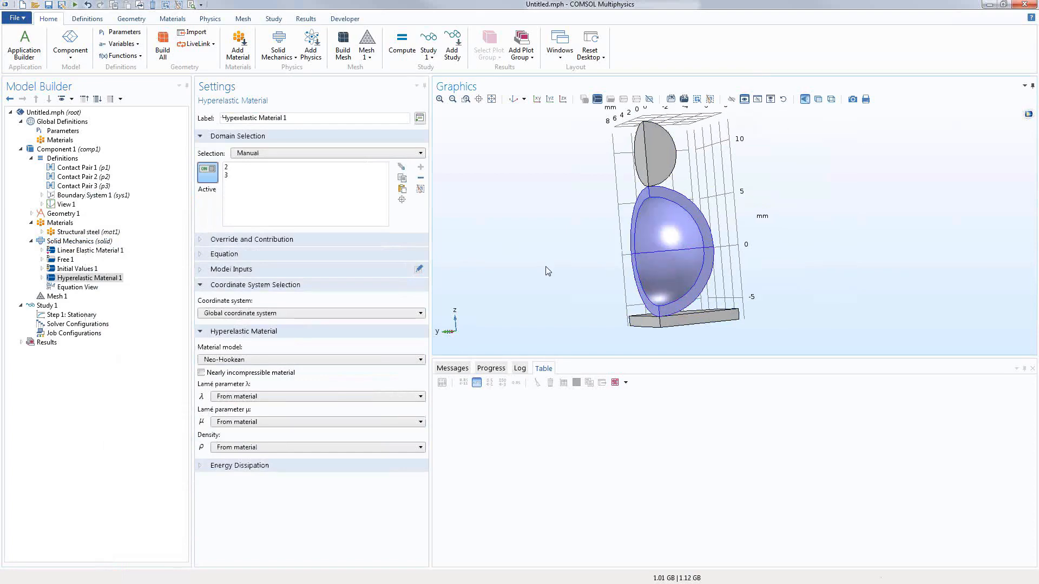
left_click_drag(555, 262, 538, 259)
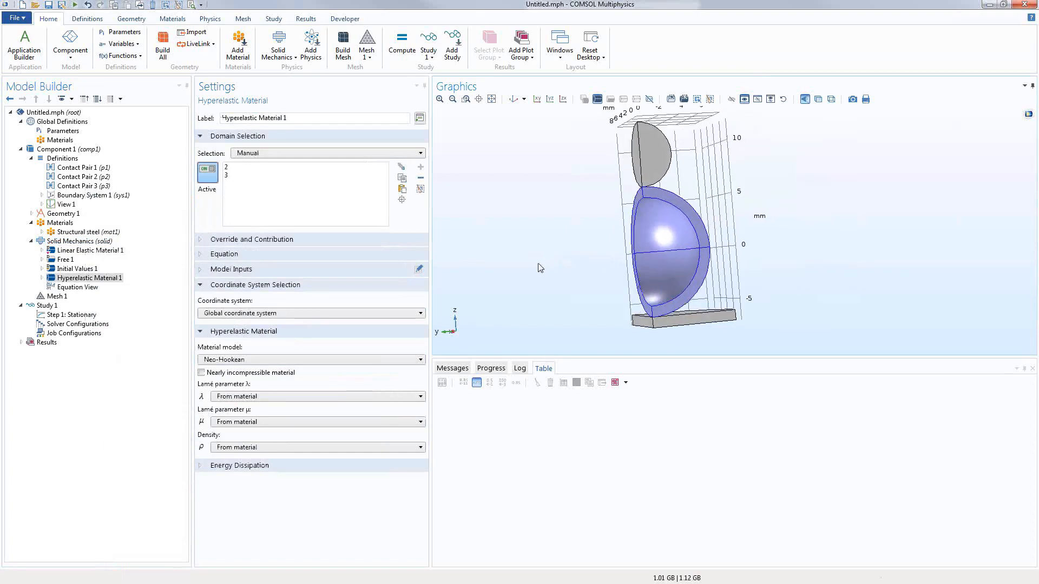
left_click(250, 360)
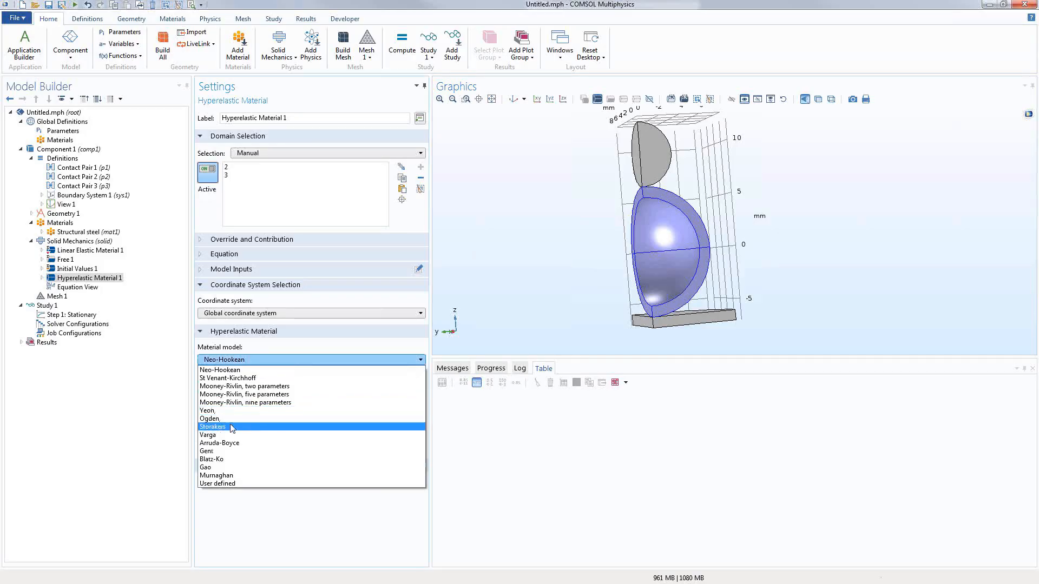
Step: Switch to the Storakers model and fill row 1 with mu1, alpha1 and beta1
left_click(232, 427)
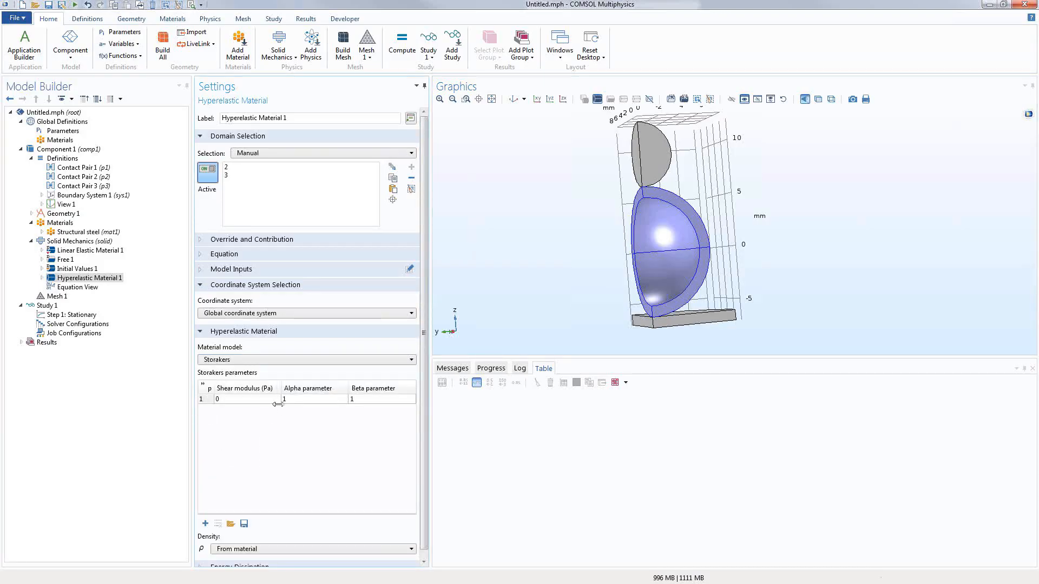
double_click(234, 400)
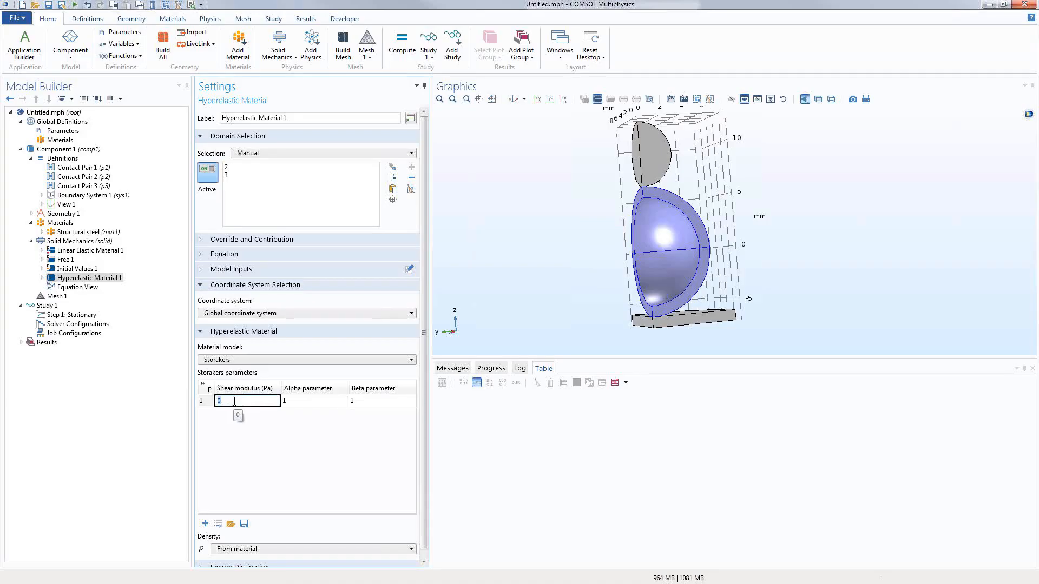
double_click(323, 407)
type("alpha")
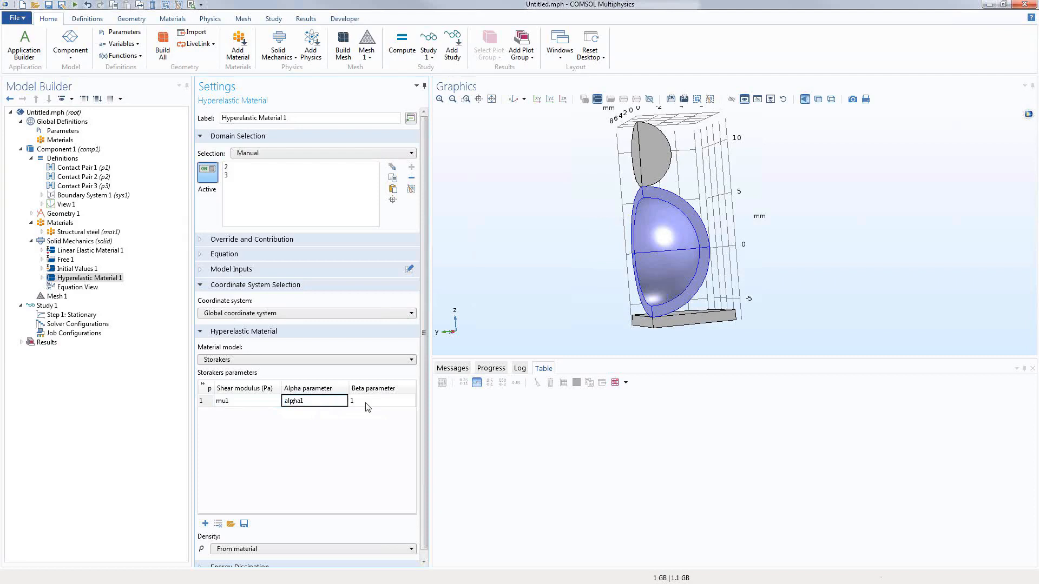
double_click(367, 402)
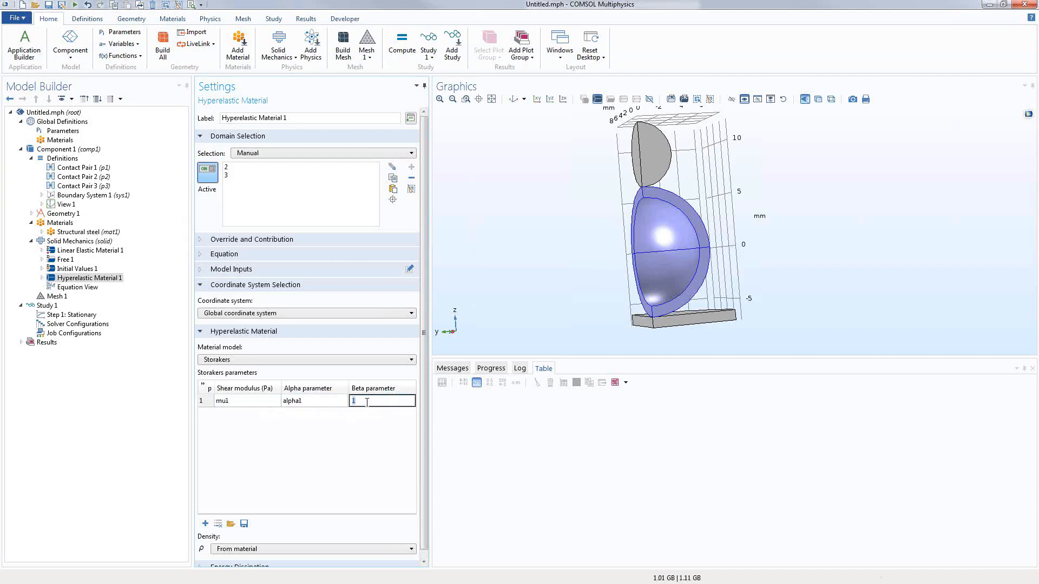
type("beta1")
key("Return")
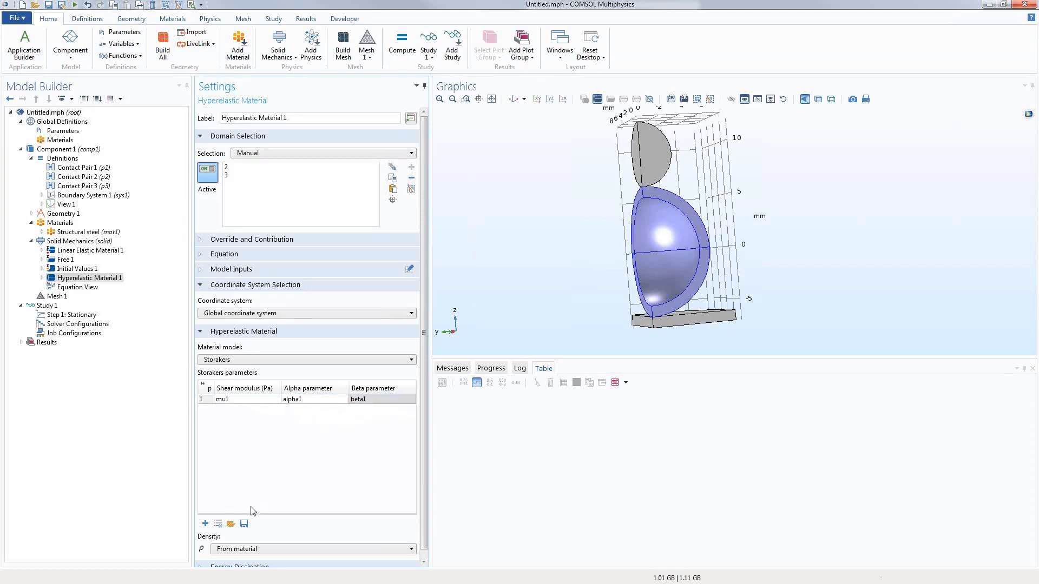
Step: Add a second Storakers row with mu2, alpha2 and beta2, and expand the Equation section
left_click(230, 410)
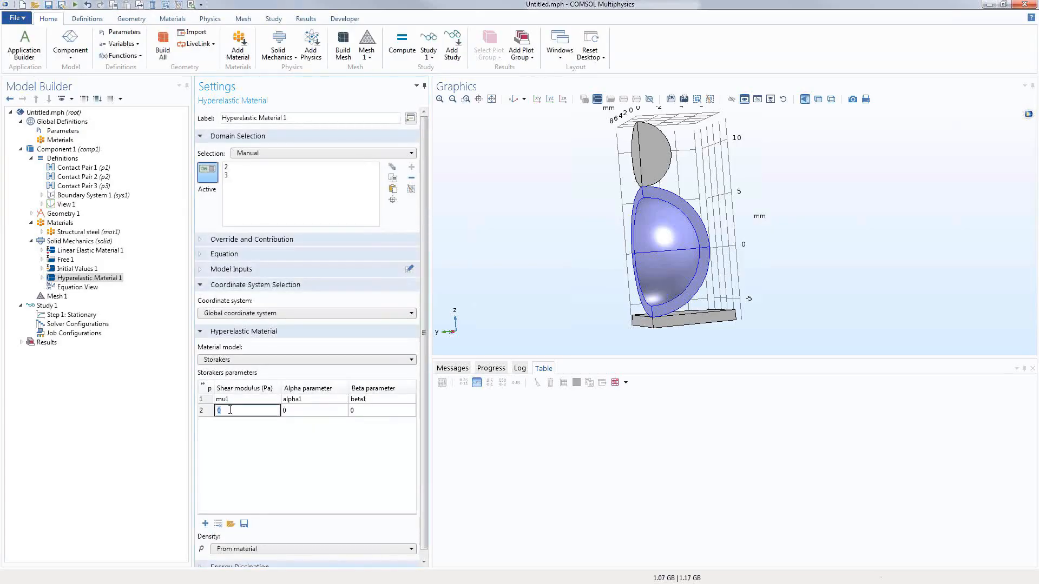
type("mu2")
left_click(305, 409)
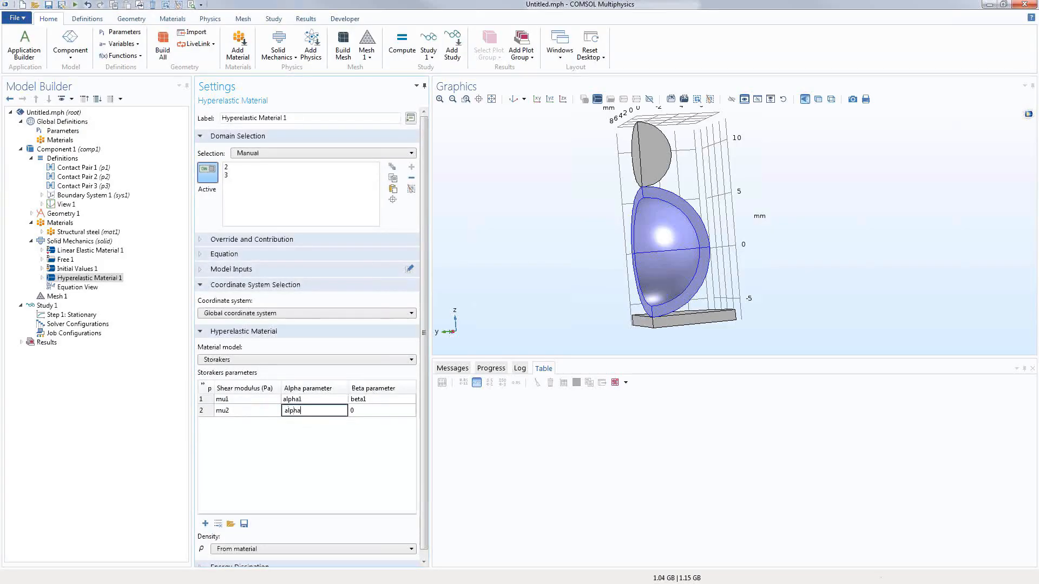
type("alpha2")
left_click(379, 410)
type("beta2")
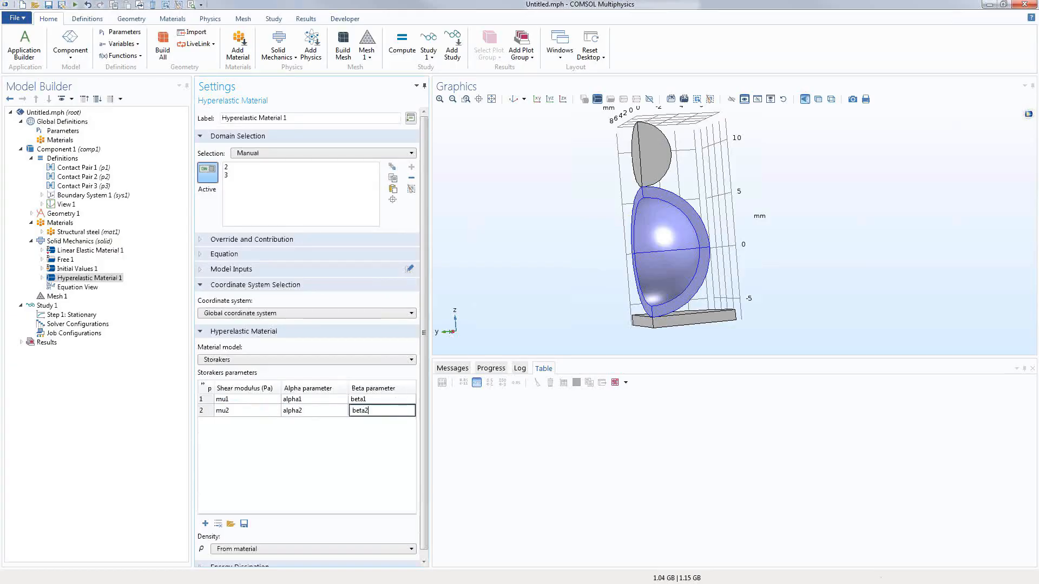
left_click(372, 474)
left_click(225, 256)
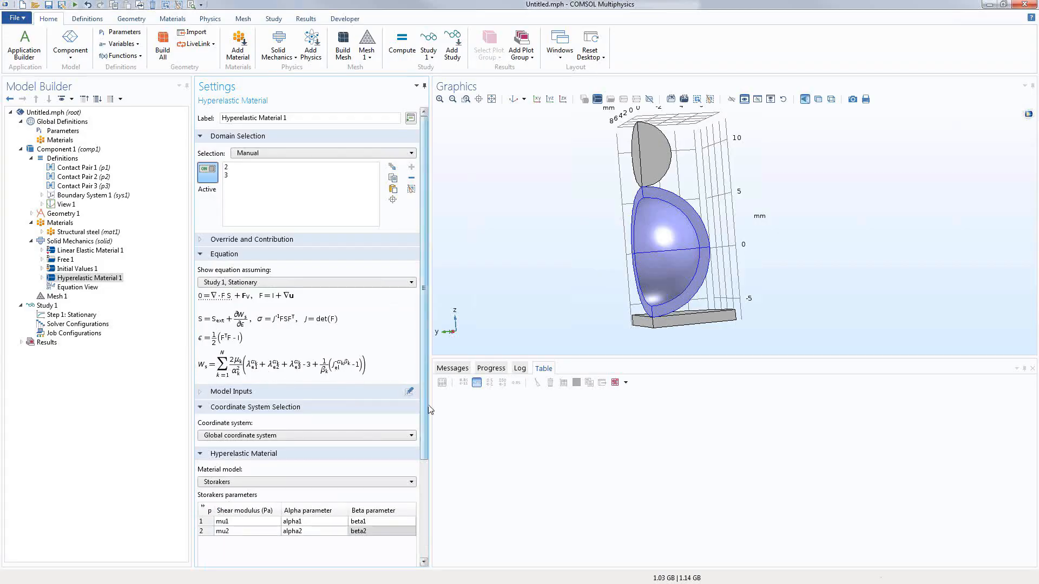
scroll(296, 458, "down", 3)
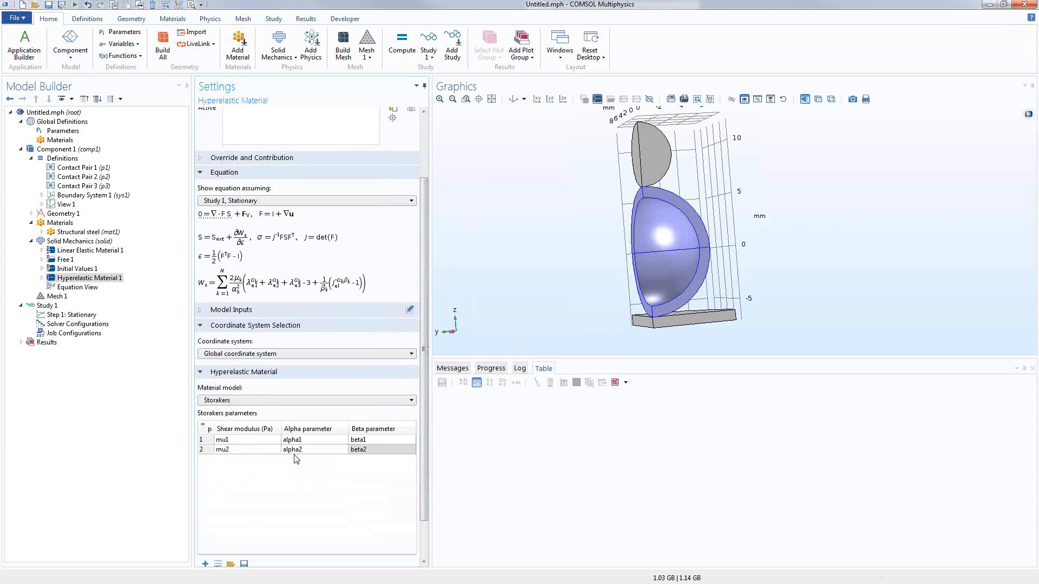
left_click(53, 242)
Step: Add Contact 1 to Solid Mechanics using contact pairs p1 and p2
right_click(54, 244)
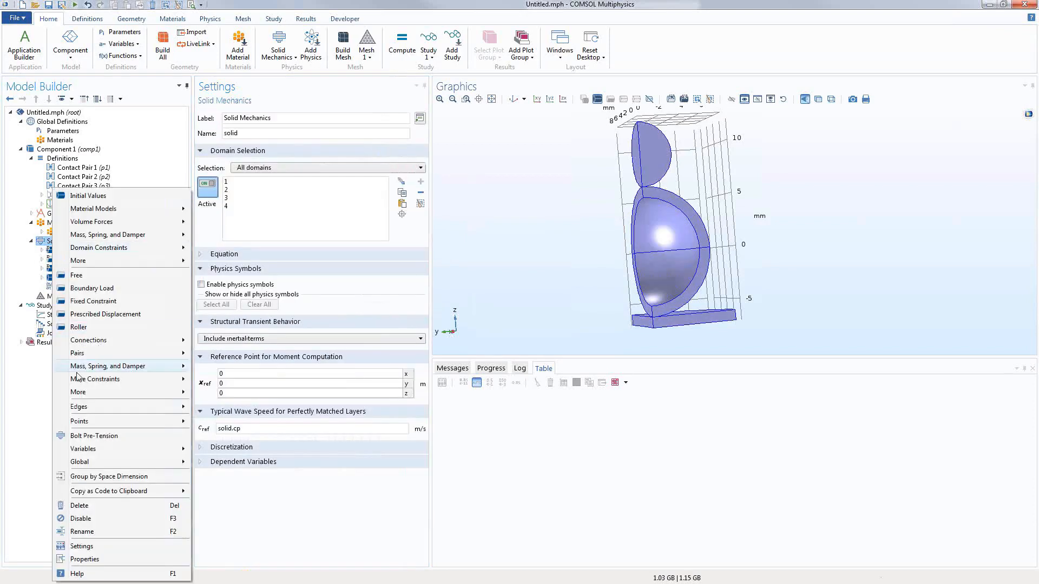
mouse_move(96, 388)
mouse_move(116, 355)
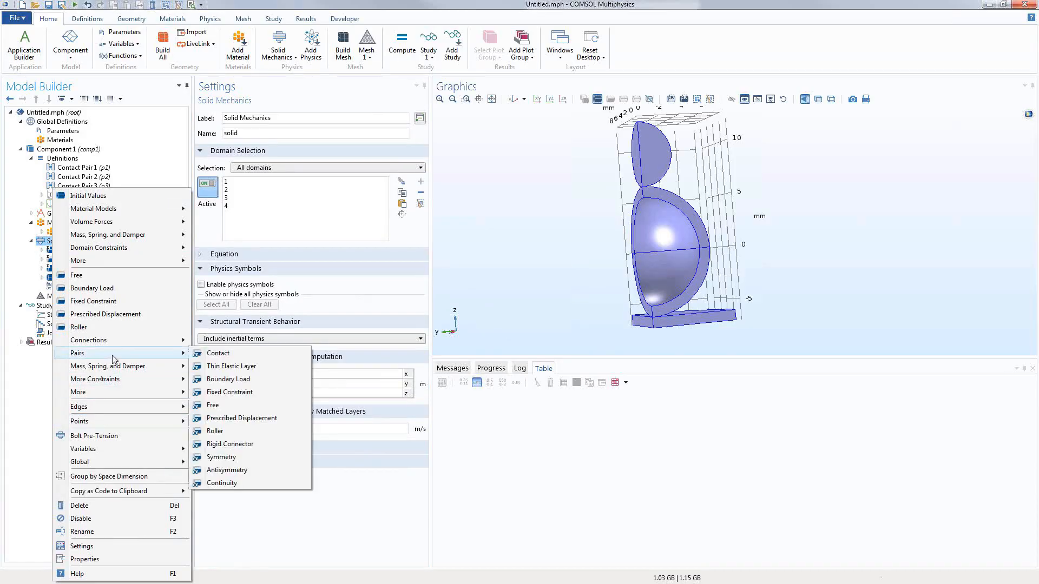
left_click(206, 357)
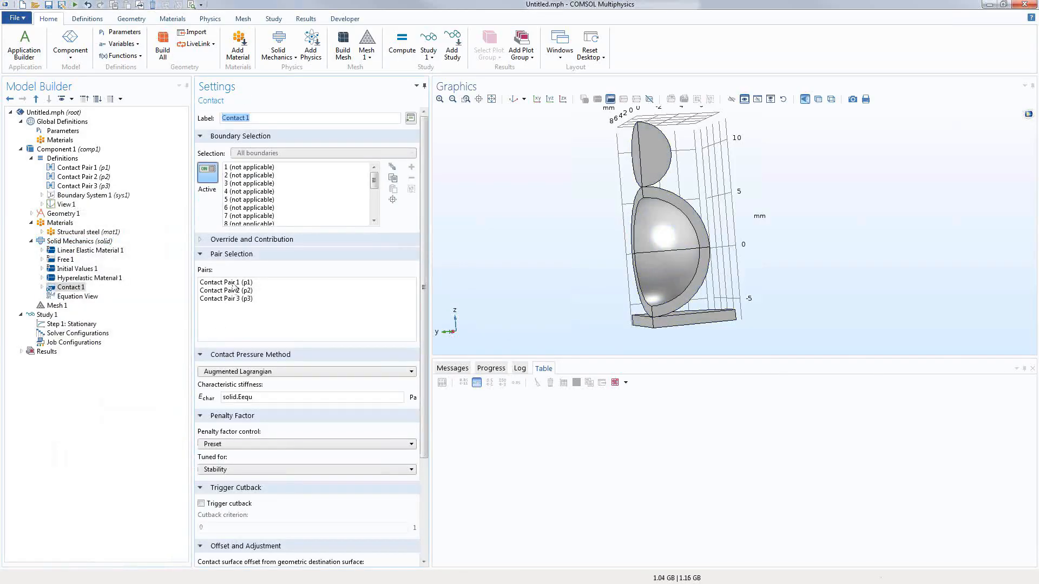
left_click(234, 283)
left_click(245, 291, "ctrl")
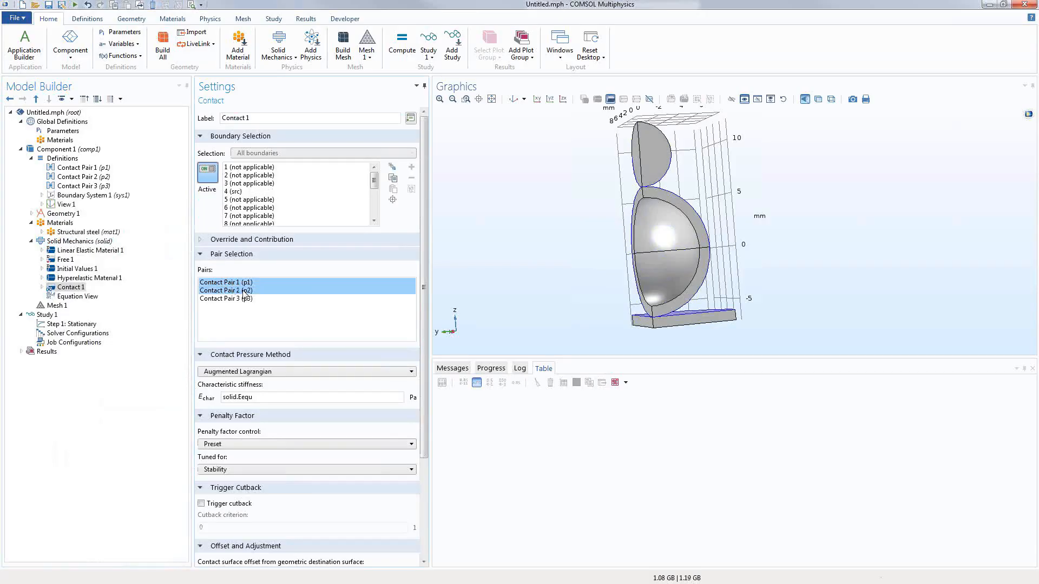
left_click_drag(453, 298, 430, 302)
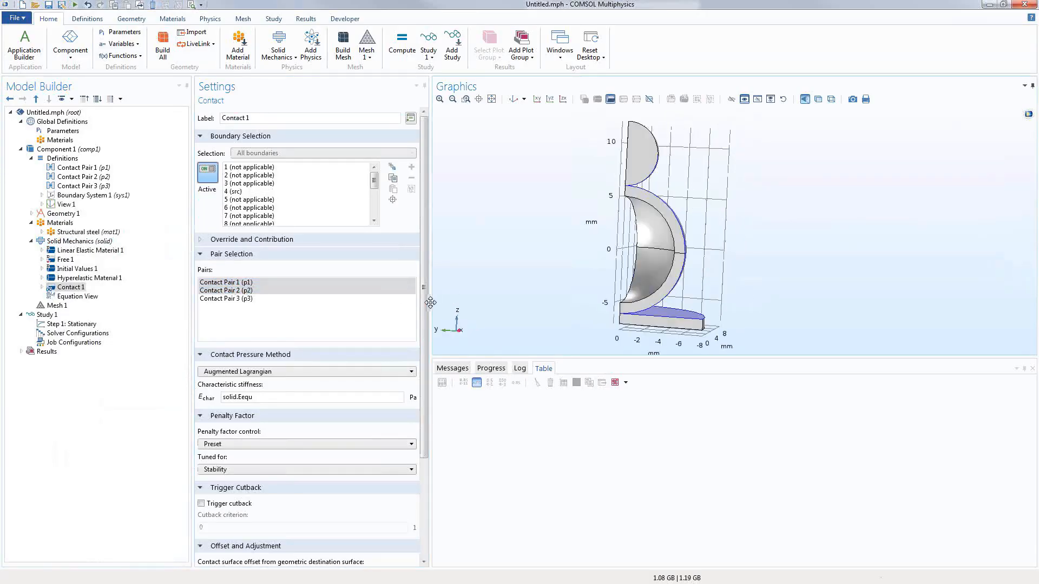
left_click(91, 241)
Step: Add Contact 2 using contact pair p3
right_click(90, 244)
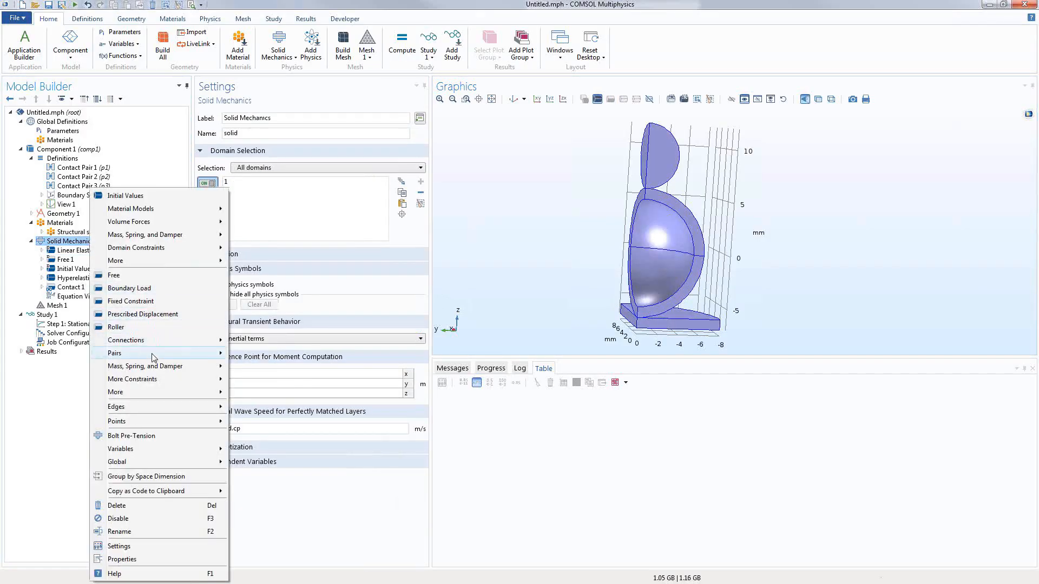
mouse_move(178, 353)
left_click(252, 353)
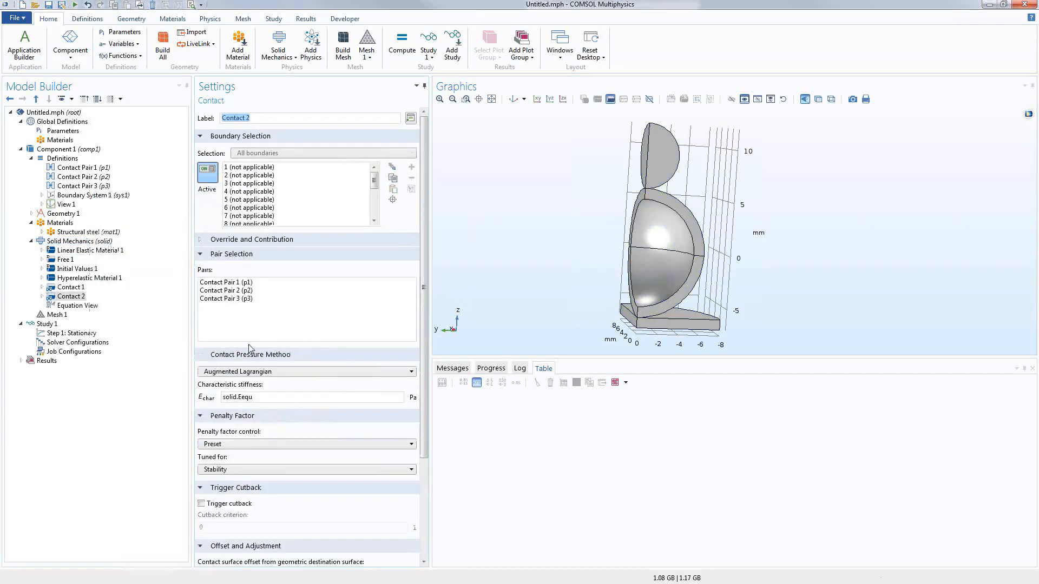
left_click(230, 299)
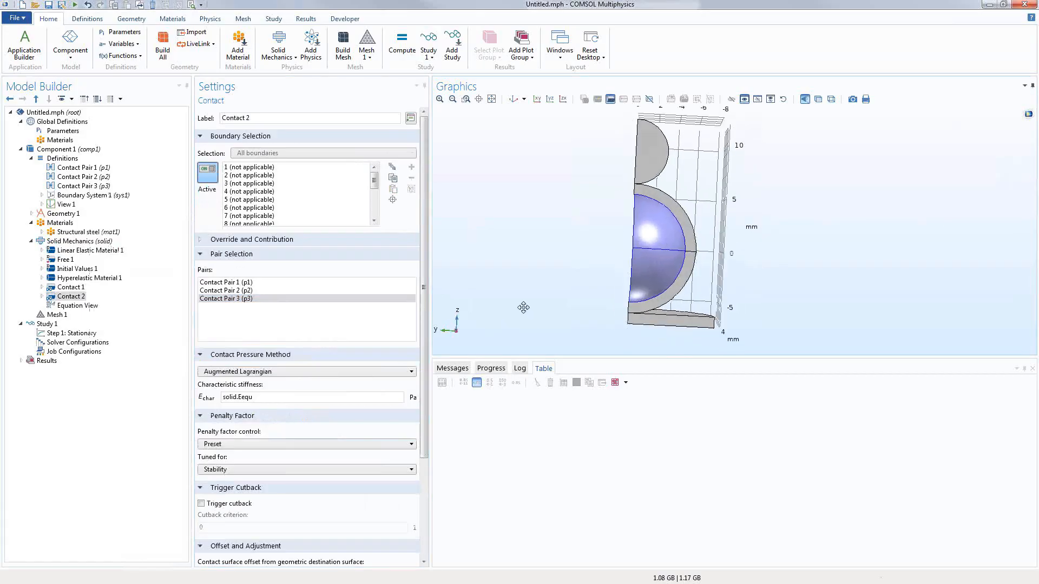
left_click(85, 242)
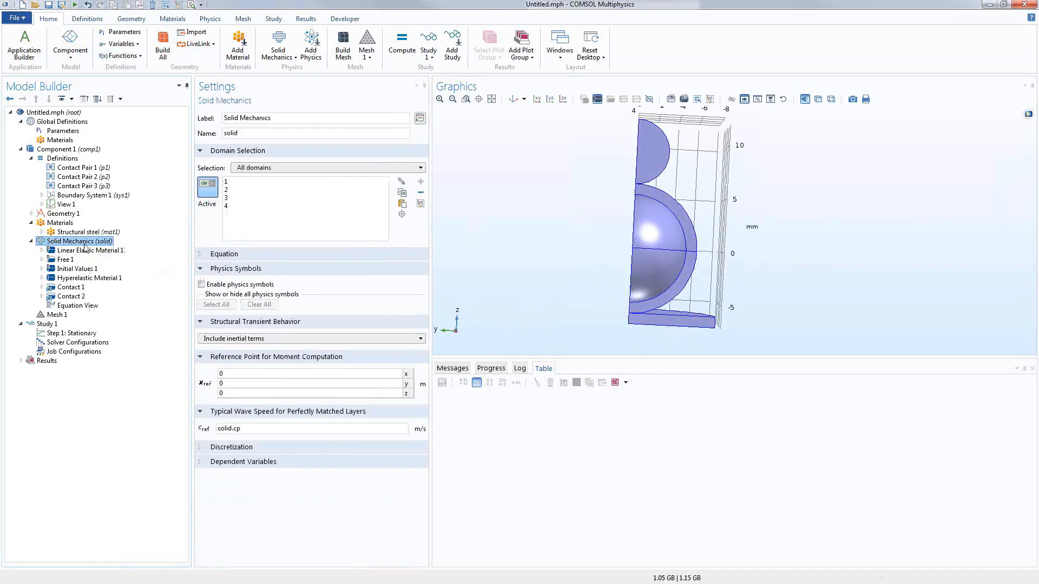
Step: Add a Fixed Constraint on domain 1, the base block
right_click(85, 247)
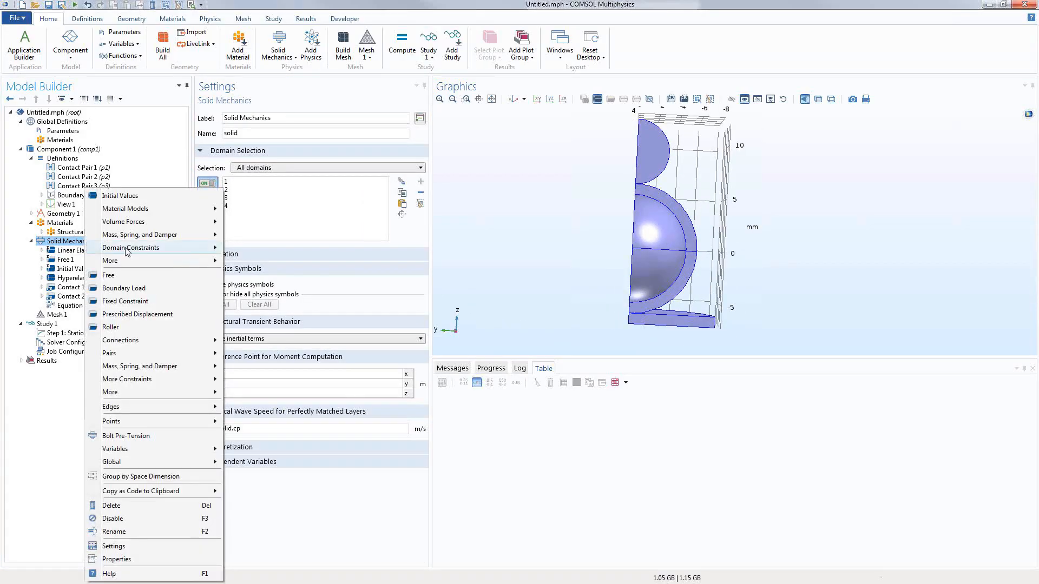
mouse_move(127, 250)
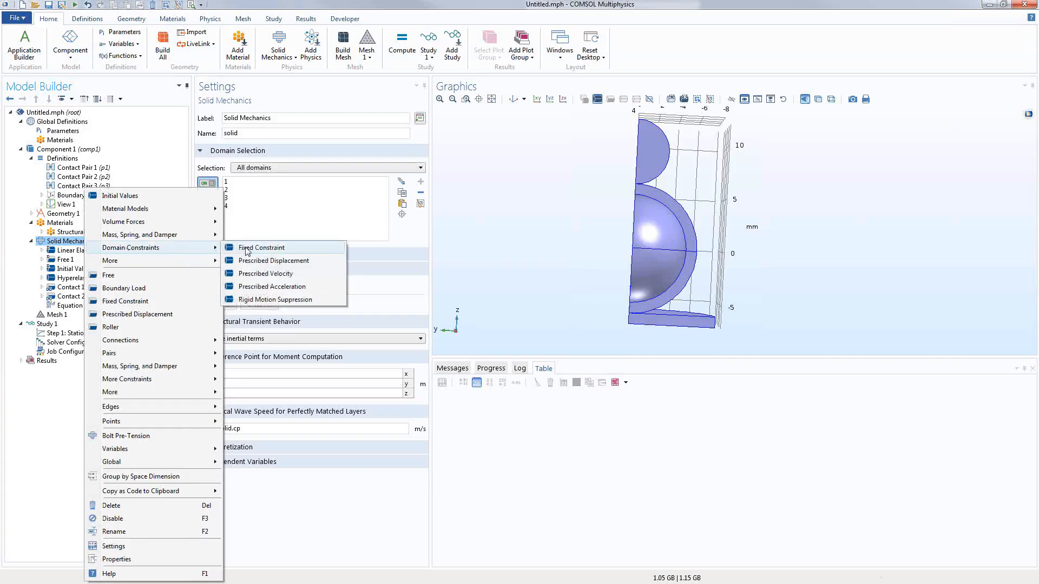
left_click(246, 249)
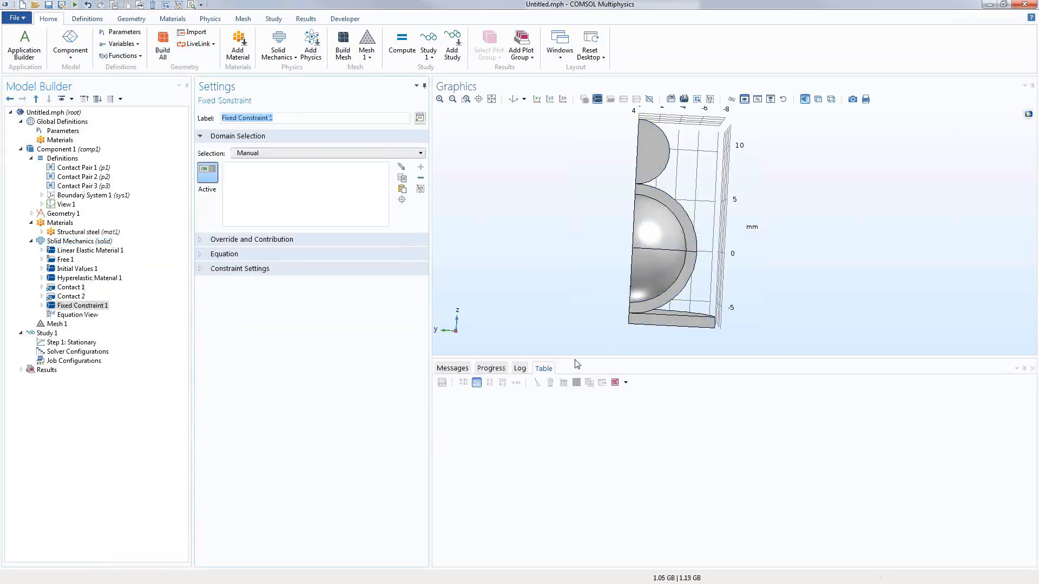
left_click(658, 323)
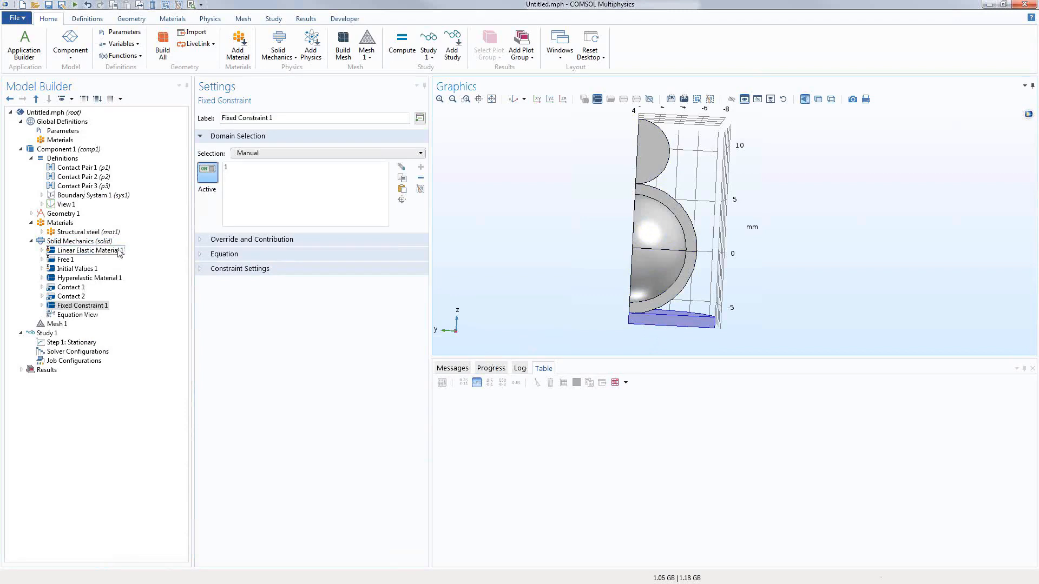
Step: Add a Prescribed Displacement on domain 4, the top cap, prescribing x, y and z
left_click(93, 243)
right_click(93, 248)
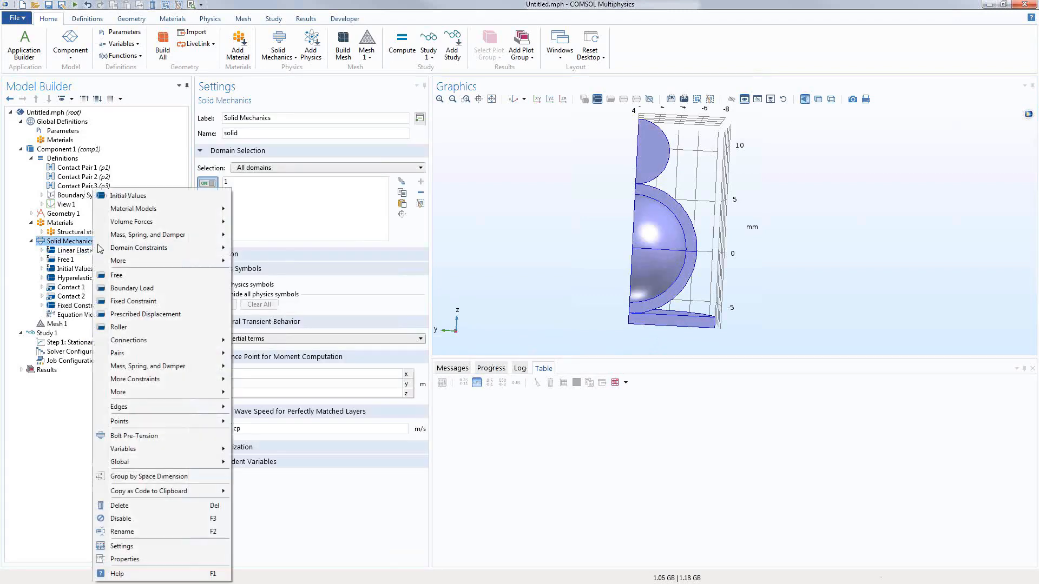
mouse_move(128, 249)
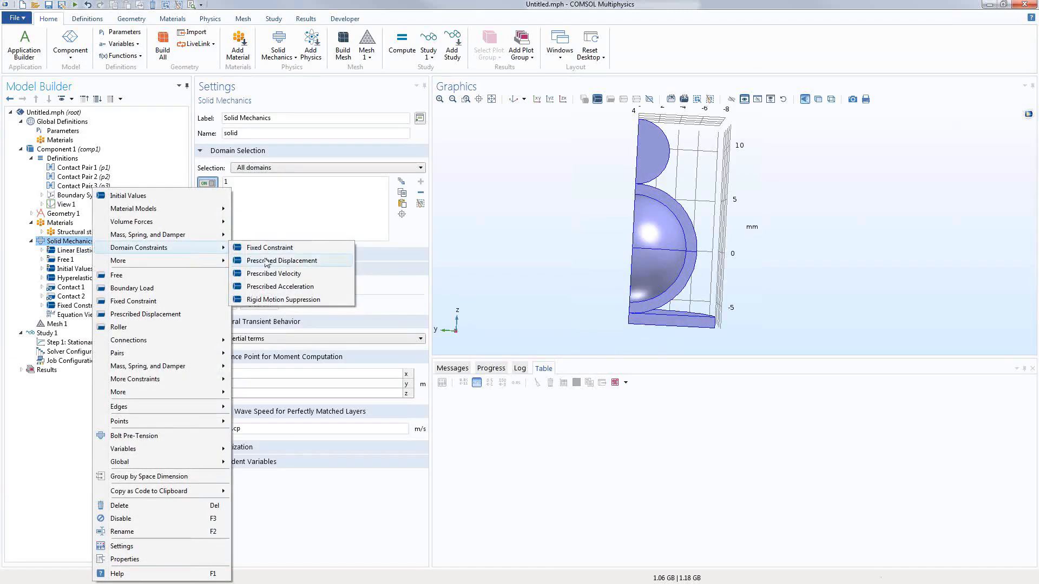
left_click(296, 262)
left_click(651, 157)
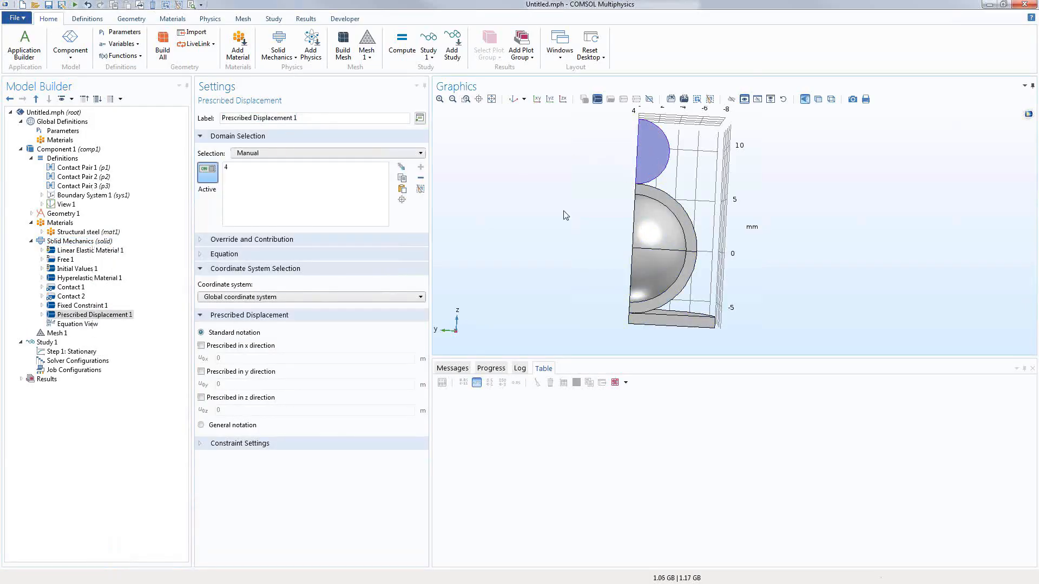
left_click_drag(563, 216, 577, 218)
left_click(201, 346)
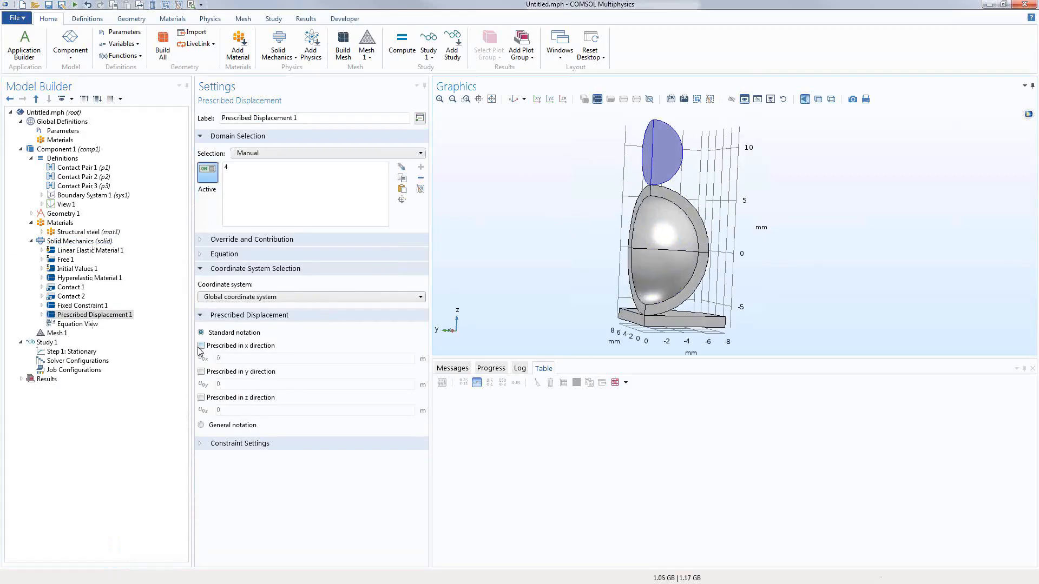
left_click(202, 372)
left_click(201, 399)
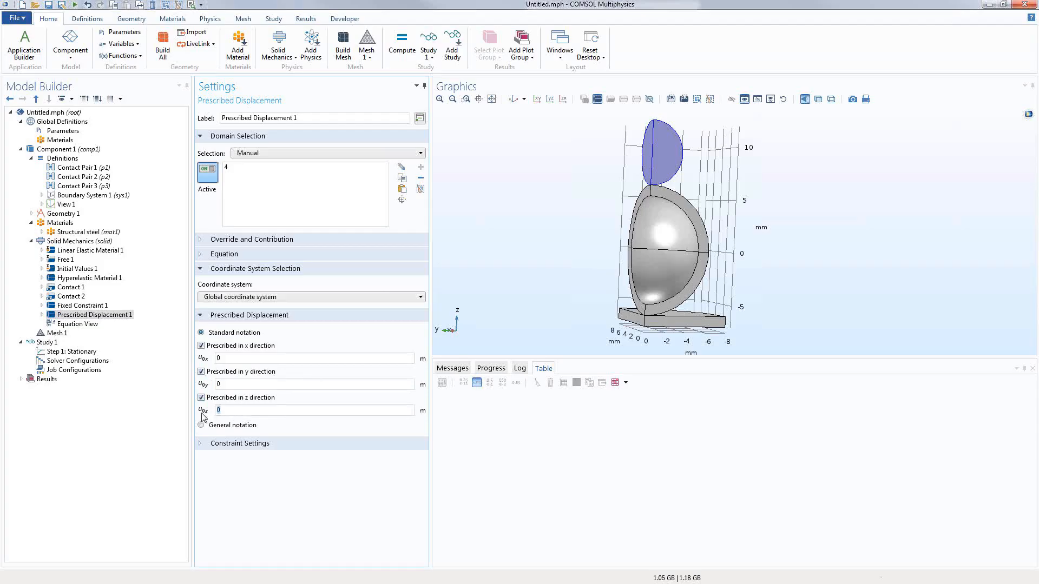
Step: Set the z displacement to -Disp_max*para, checking the parameter names against Global Parameters
left_click(63, 131)
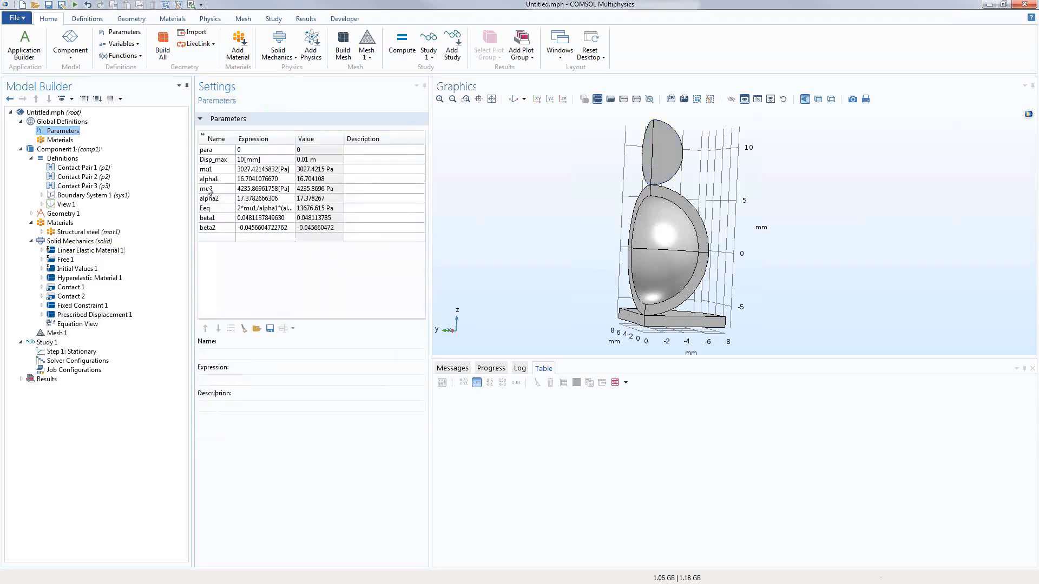
double_click(231, 161)
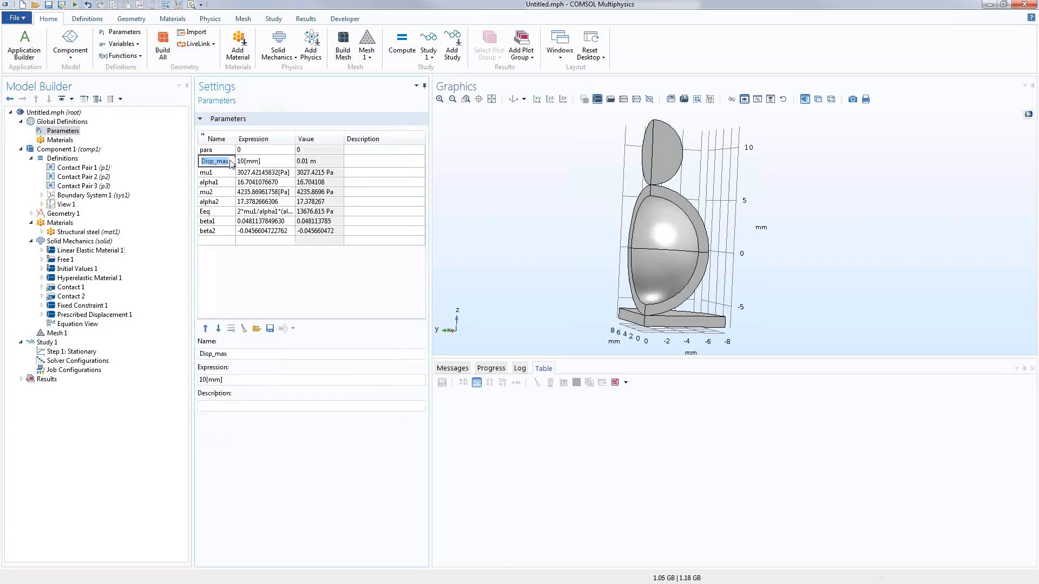
left_click(98, 314)
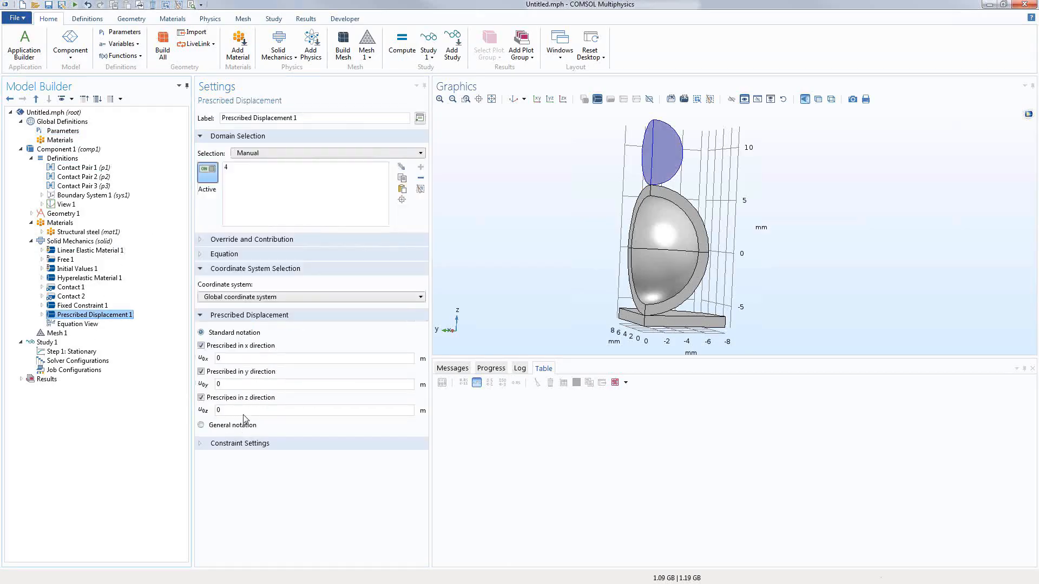
double_click(244, 412)
type("-Disp_max*para")
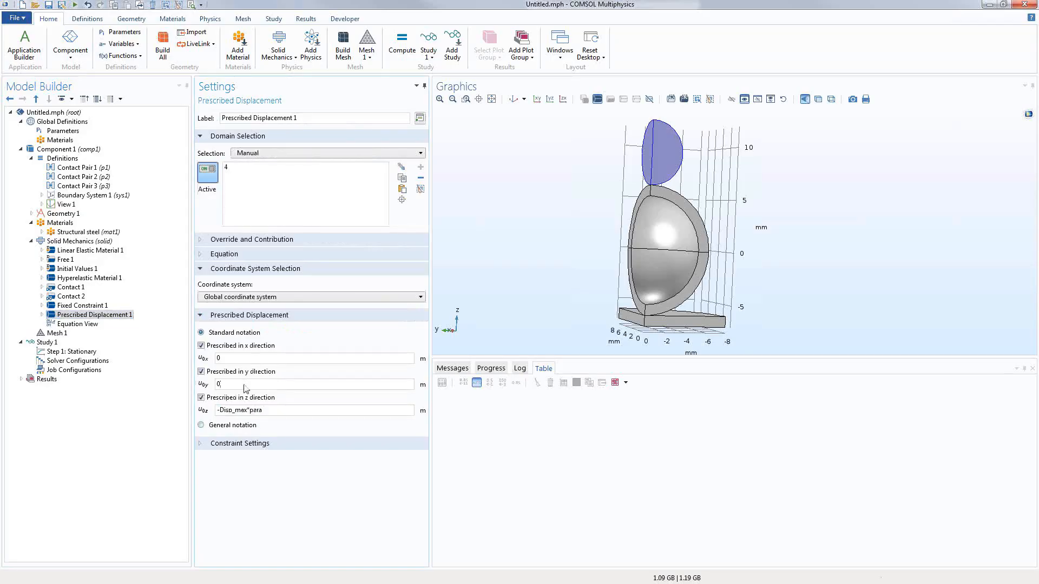
double_click(252, 410)
left_click(63, 130)
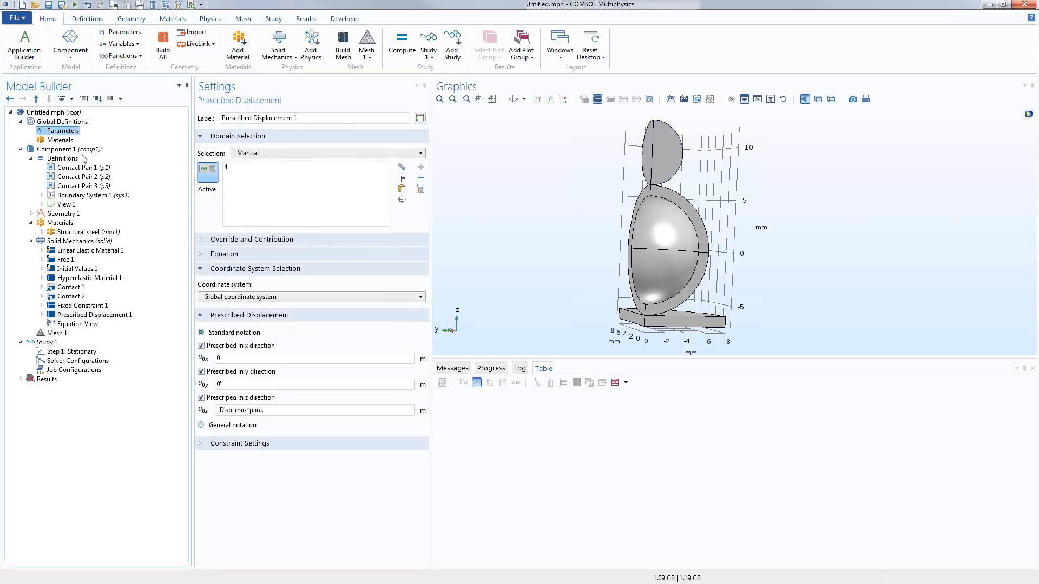
left_click(108, 318)
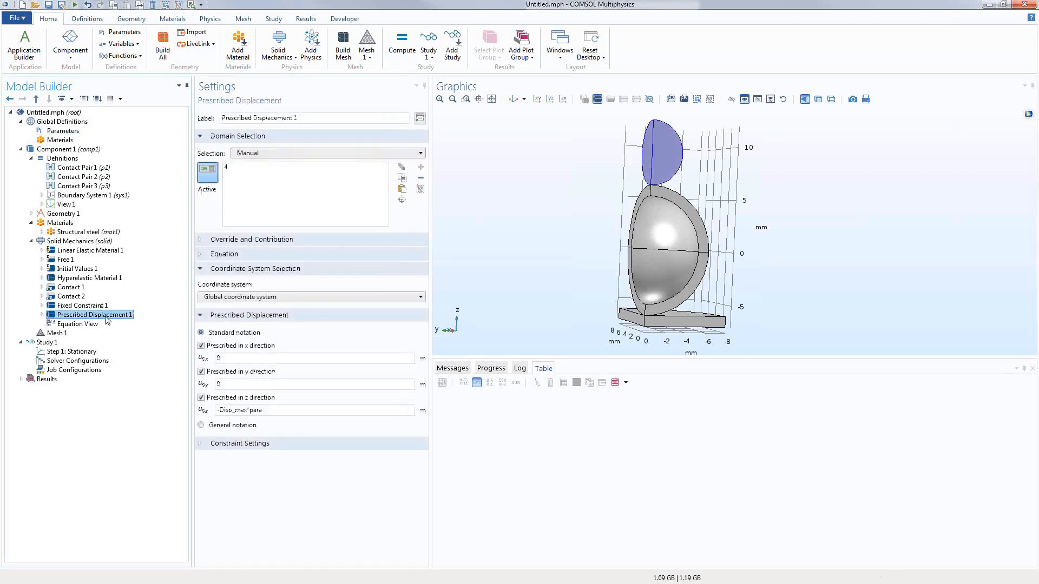
Step: Add a Symmetry condition on the top cap, shell cut face, boundary 6 and a base face
left_click(64, 241)
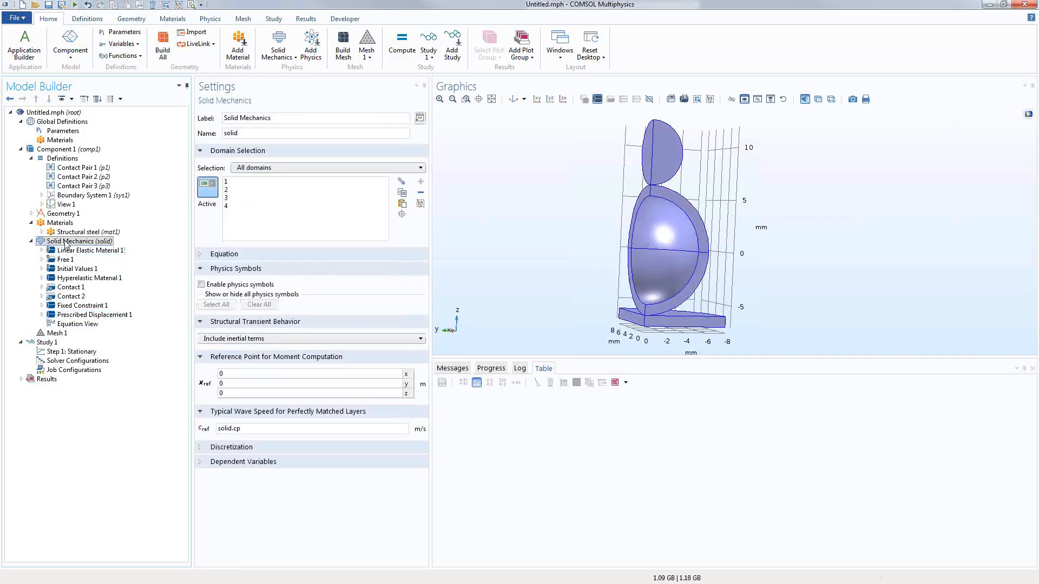
right_click(65, 242)
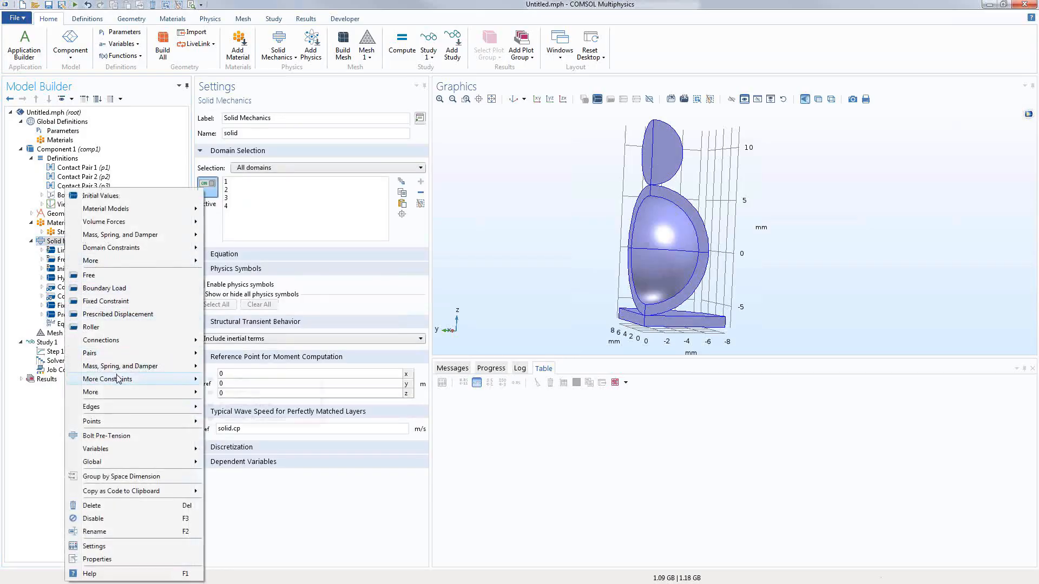
left_click(215, 383)
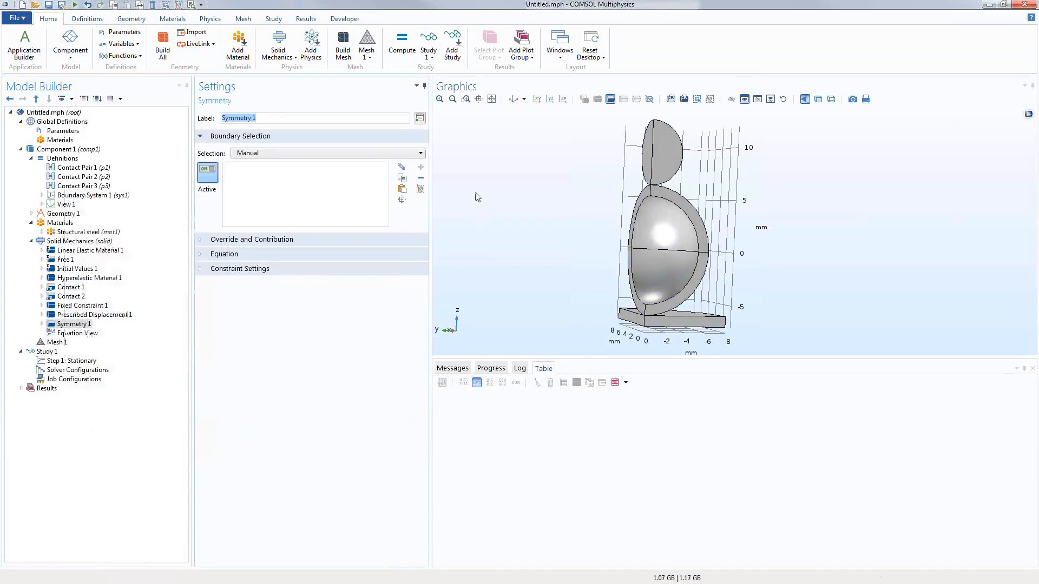
left_click(664, 148)
left_click(690, 216)
left_click(695, 260)
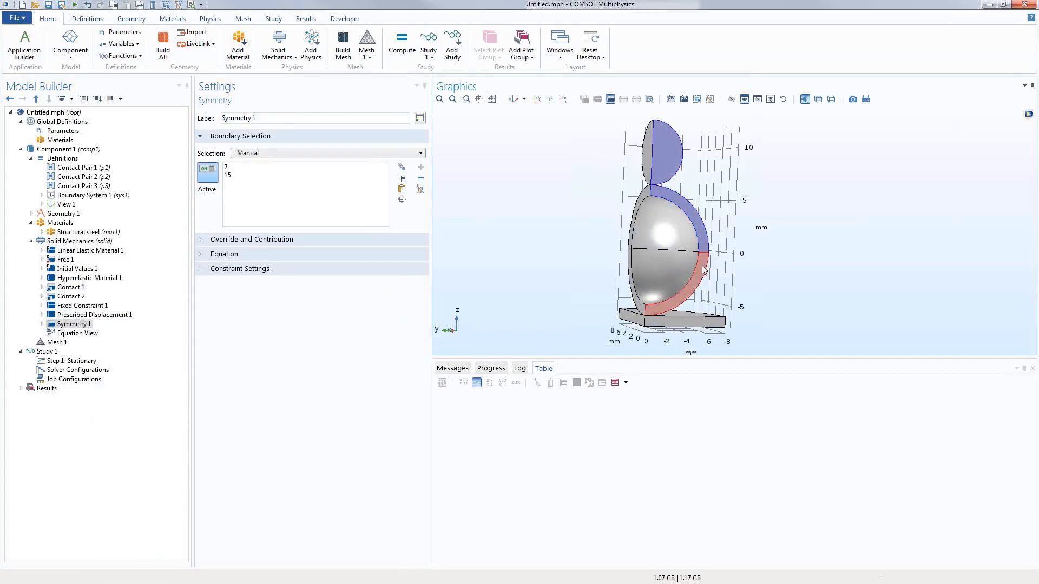
left_click(680, 328)
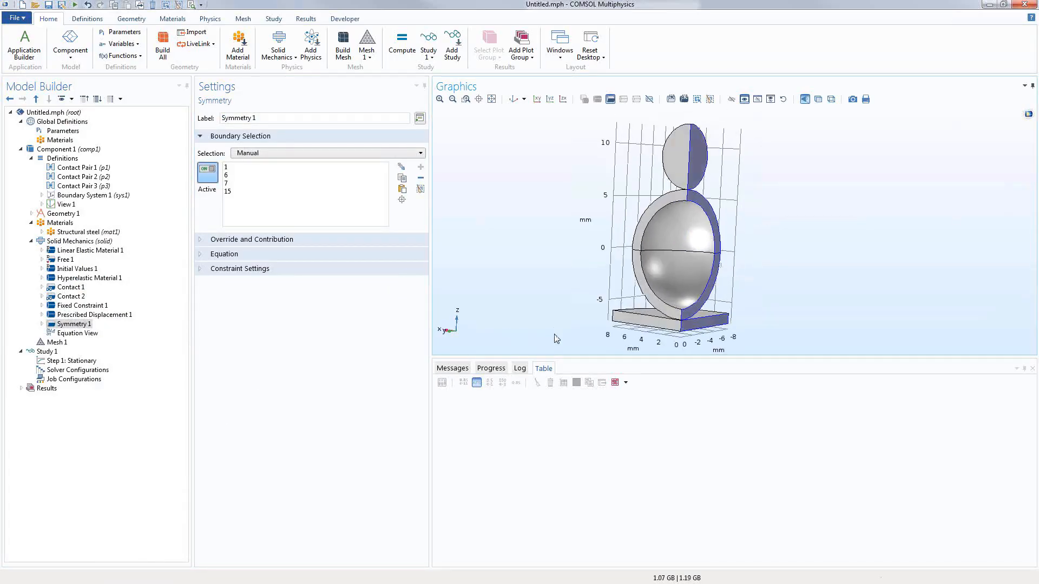
Step: Add the base faces, both sphere ring halves and the top cap on the other symmetry plane
left_click_drag(514, 334, 557, 339)
left_click(621, 324)
left_click(638, 284)
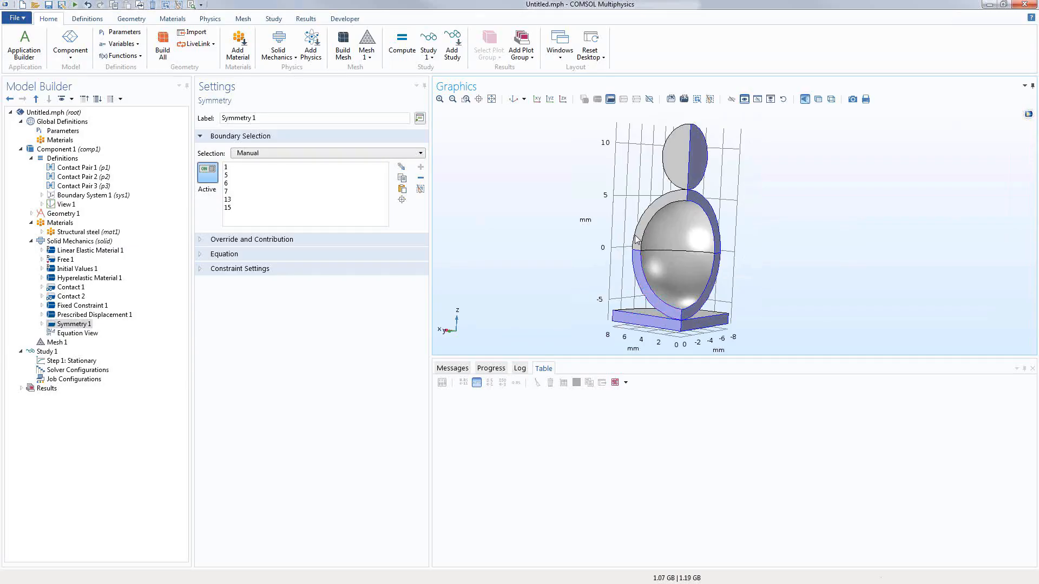
left_click(640, 237)
left_click(671, 162)
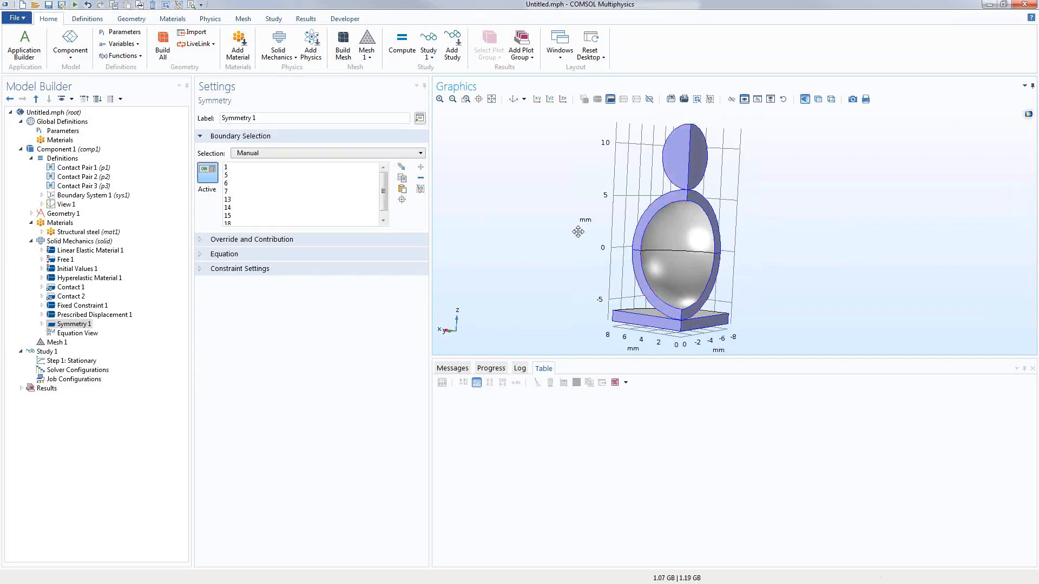
left_click_drag(578, 232, 531, 271)
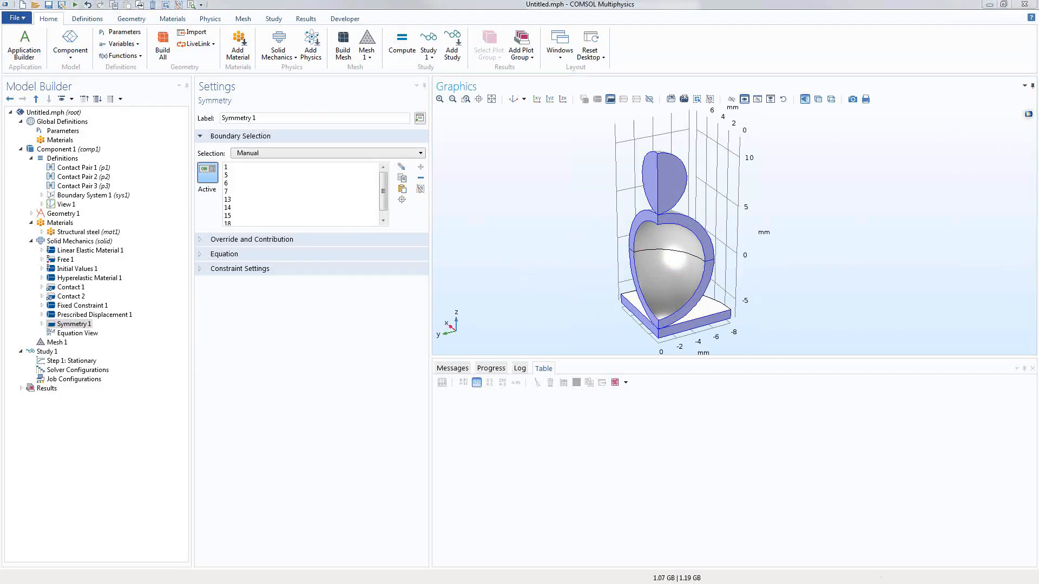
left_click(61, 344)
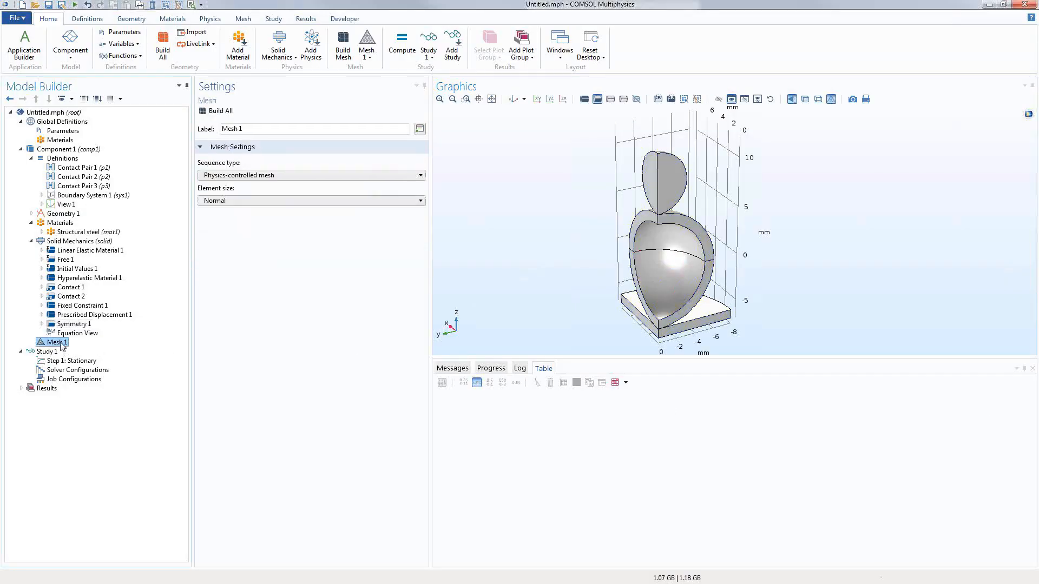
Step: Add a Mapped mesh operation on the shell cross-section face, boundary 11
left_click(665, 271)
left_click_drag(488, 290, 475, 270)
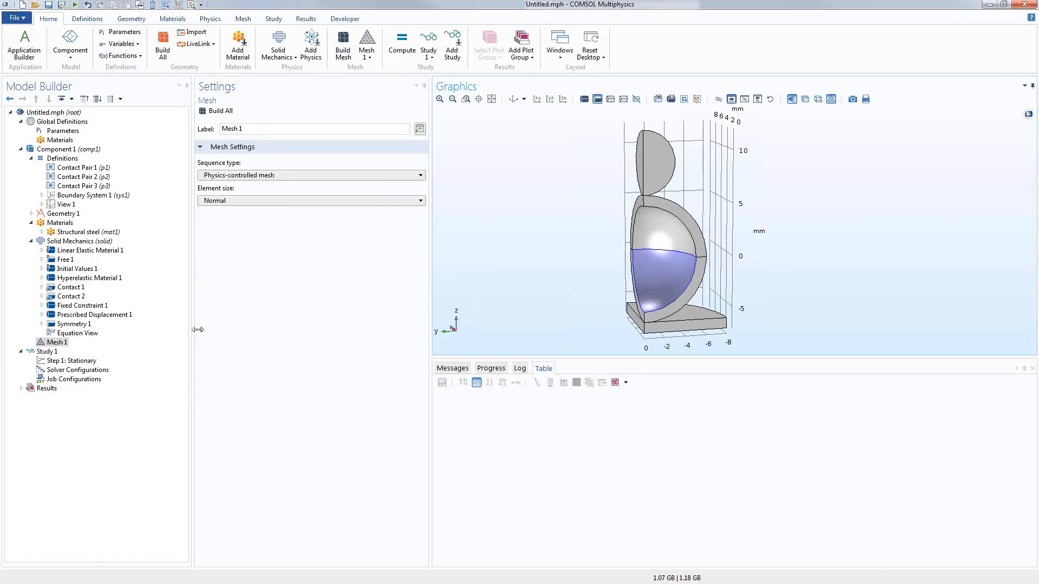
right_click(64, 345)
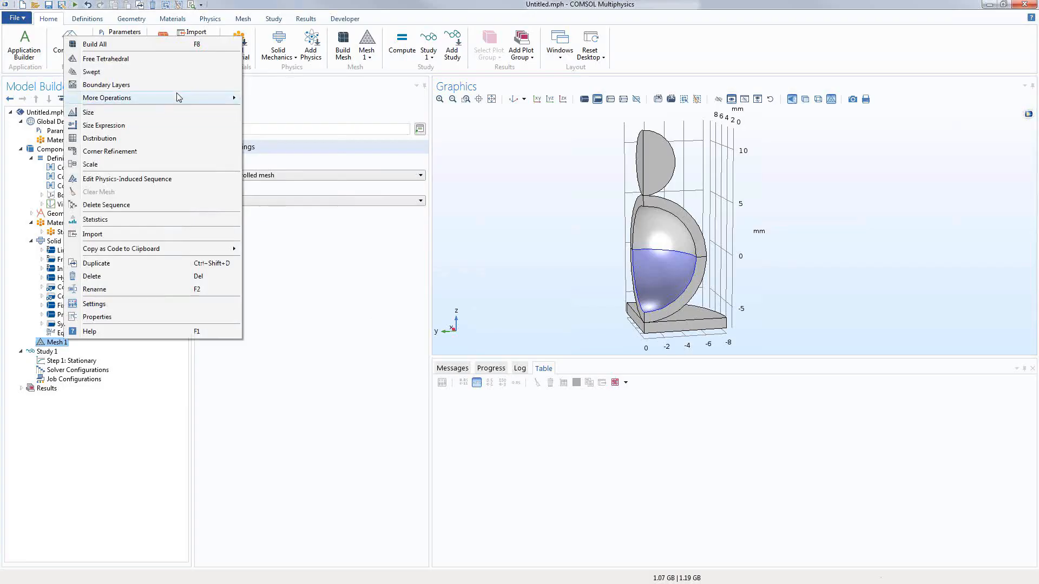
mouse_move(180, 98)
left_click(271, 124)
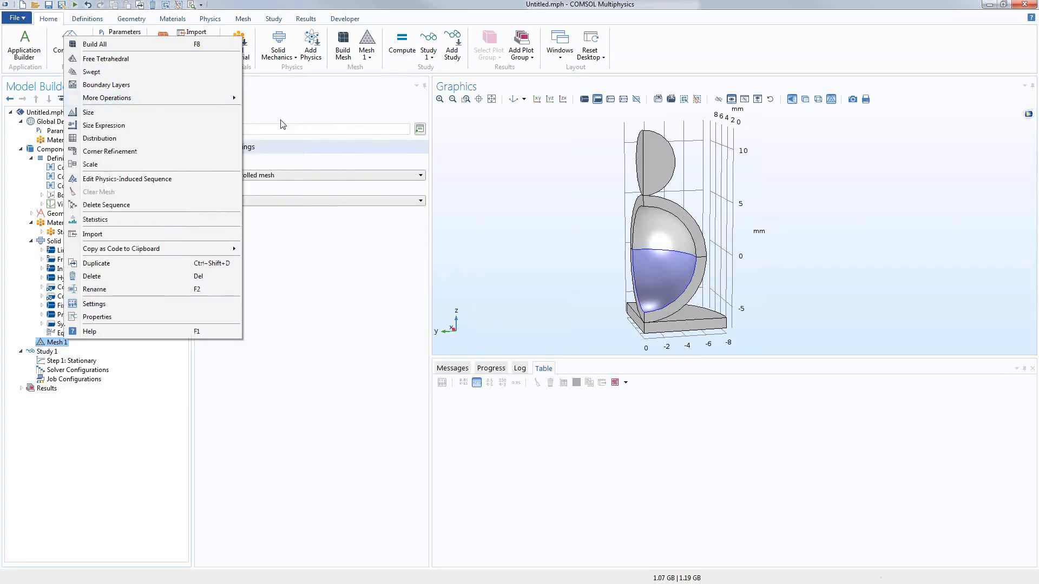
left_click(670, 207)
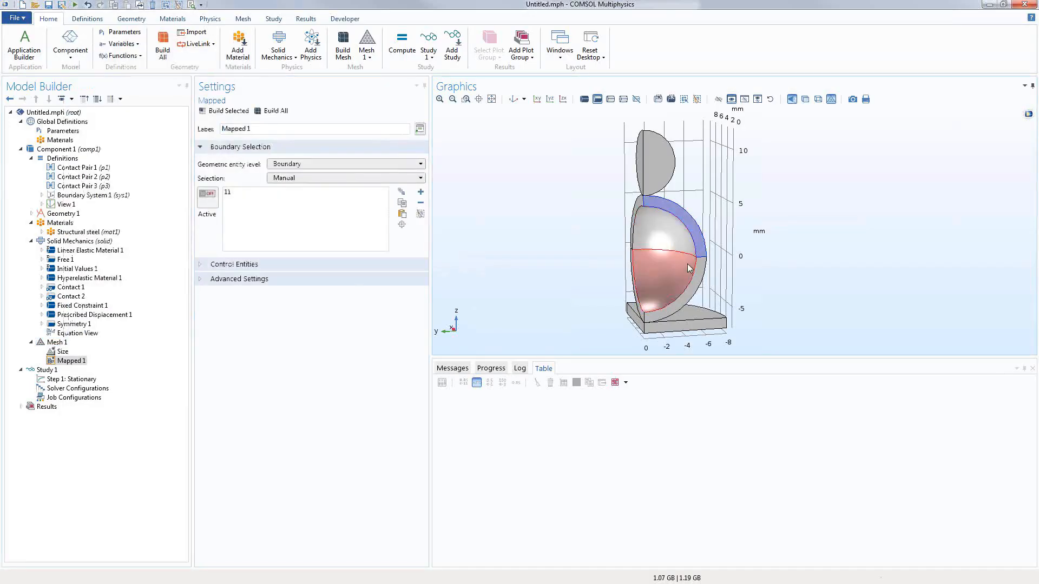
left_click(697, 283)
mouse_move(538, 287)
left_mouse_down()
mouse_move(525, 287)
mouse_move(551, 286)
left_mouse_up()
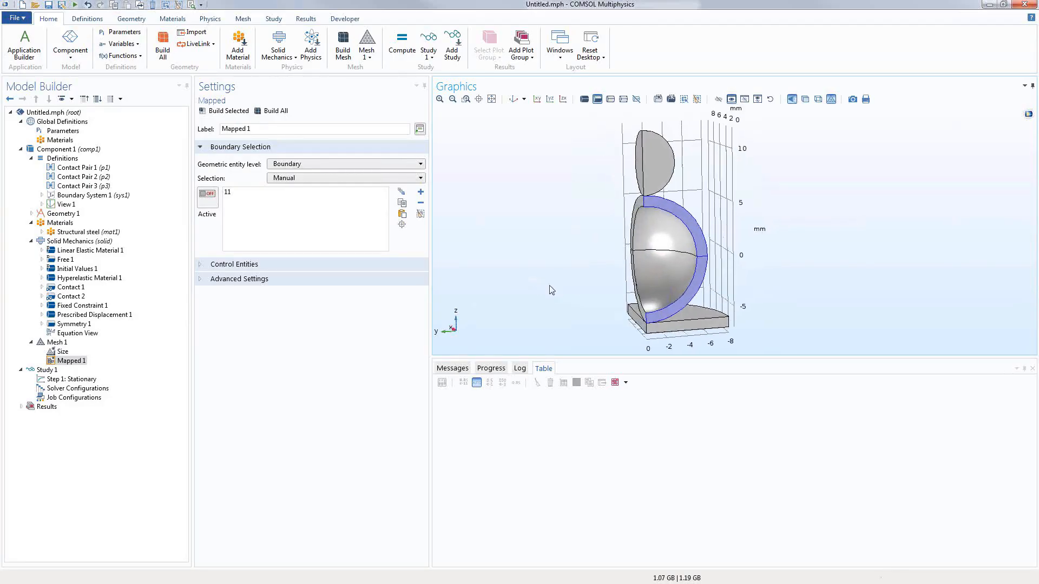
right_click(82, 362)
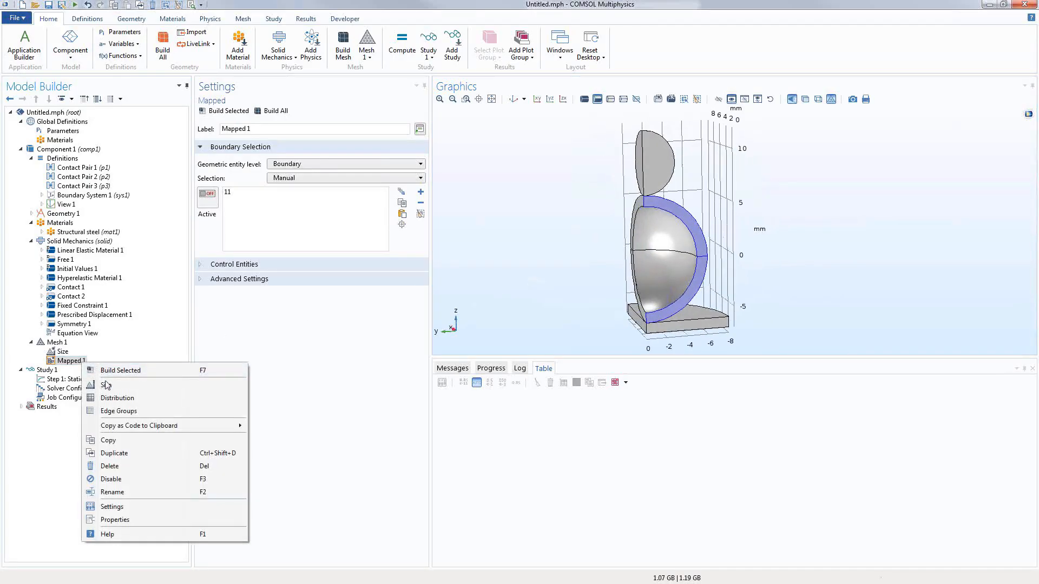
Step: Add Mapped distributions: 3 elements on thickness edge 10, 10 elements on arc edges 14 and 15
left_click(111, 398)
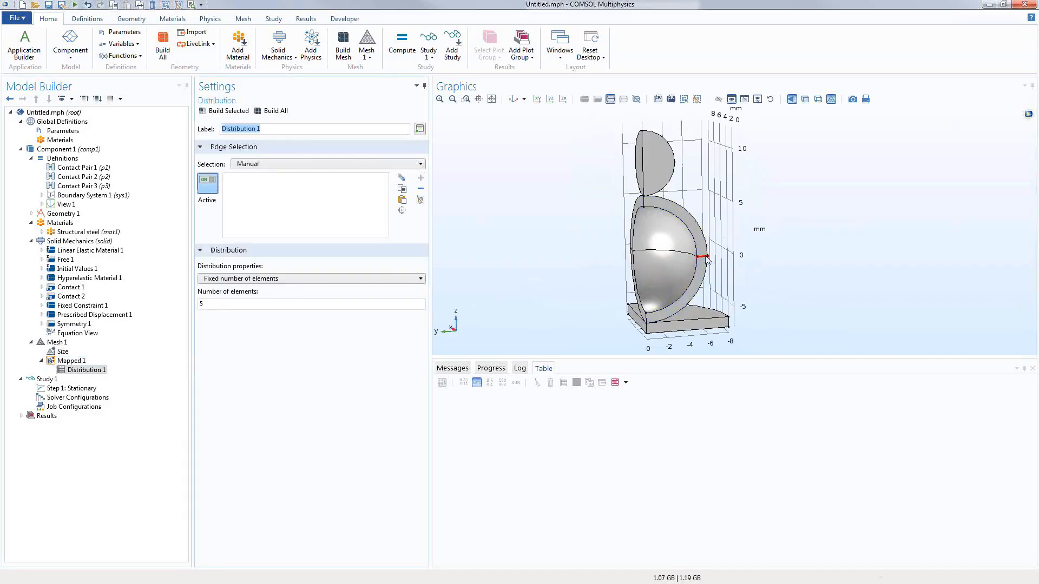
left_click(707, 261)
type("3")
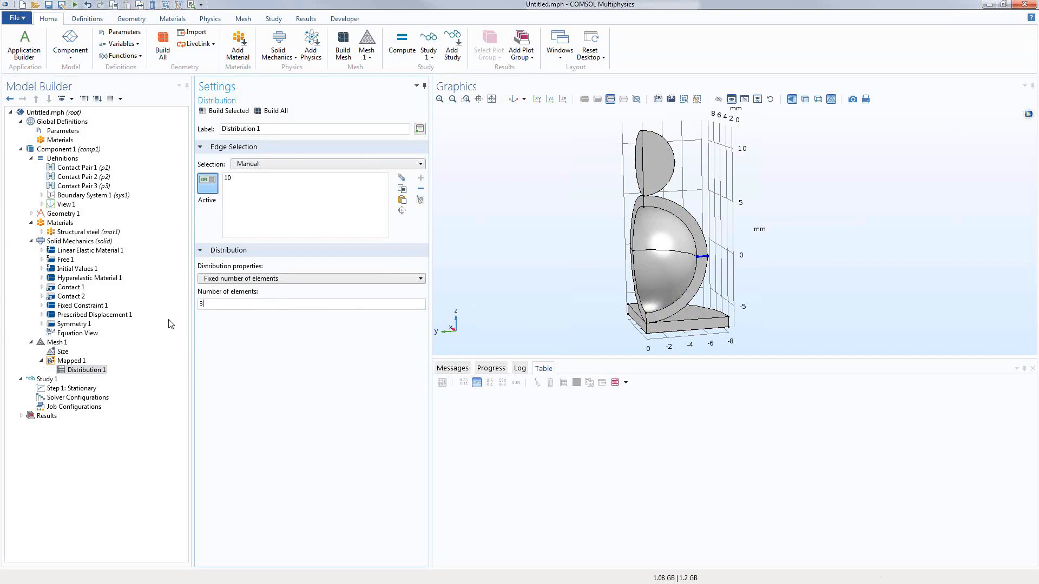
right_click(81, 361)
left_click(107, 399)
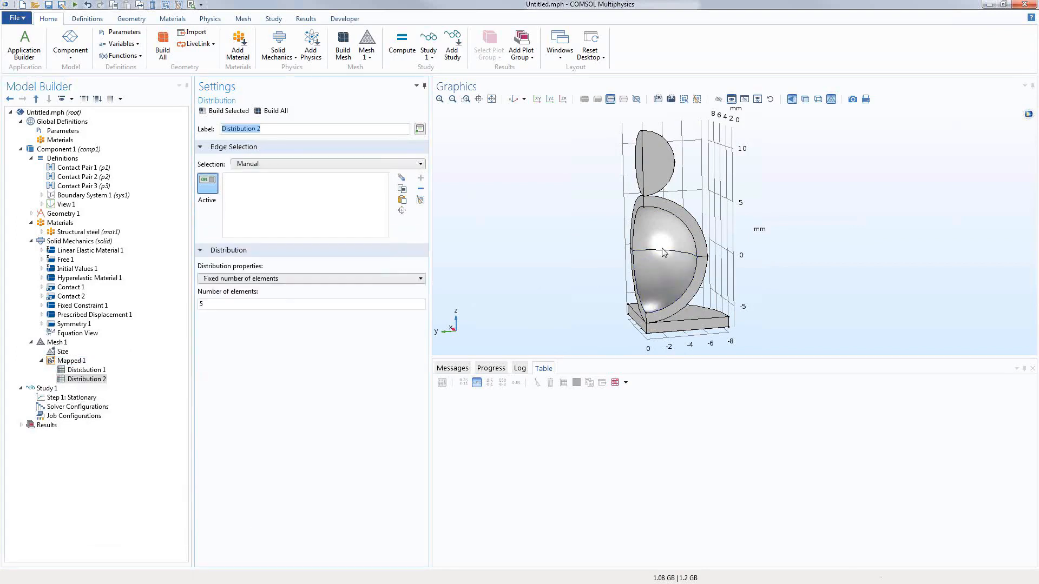
left_click(690, 234)
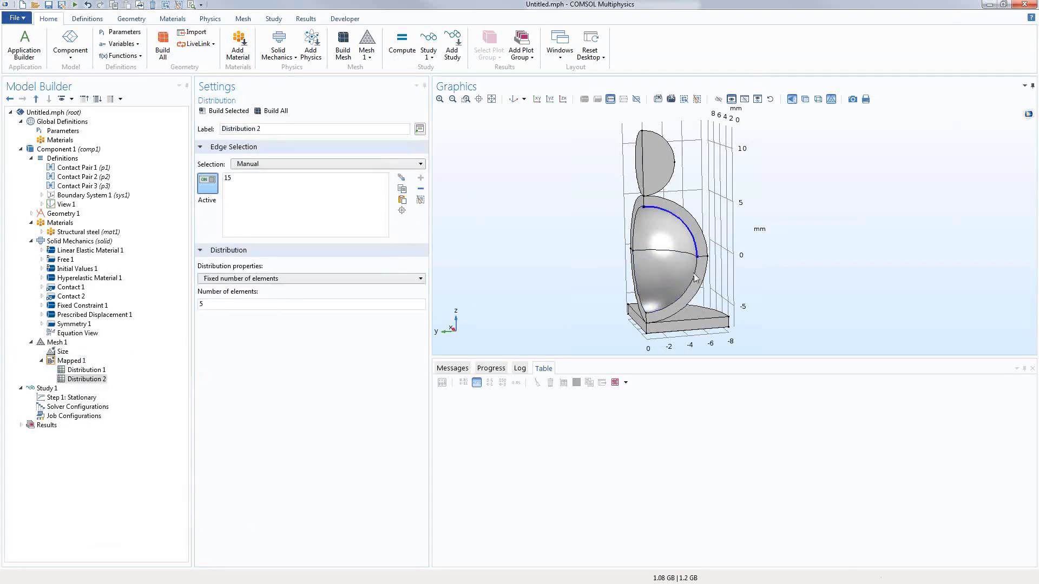
left_click(694, 277)
Step: Switch the mapped faces to boundaries 6 and 7 and build the shell mapped mesh
left_click(223, 111)
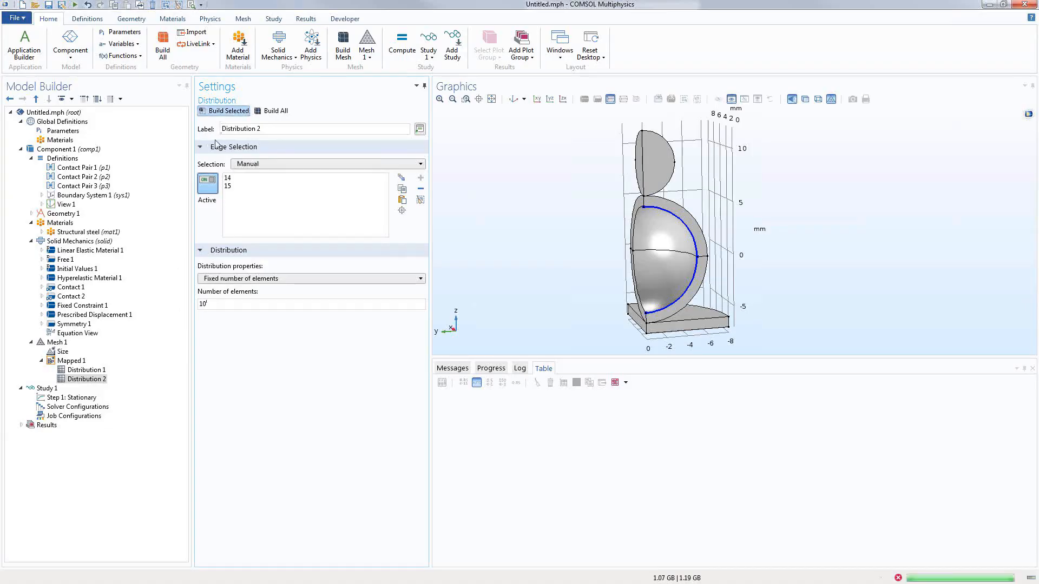
left_click(621, 324)
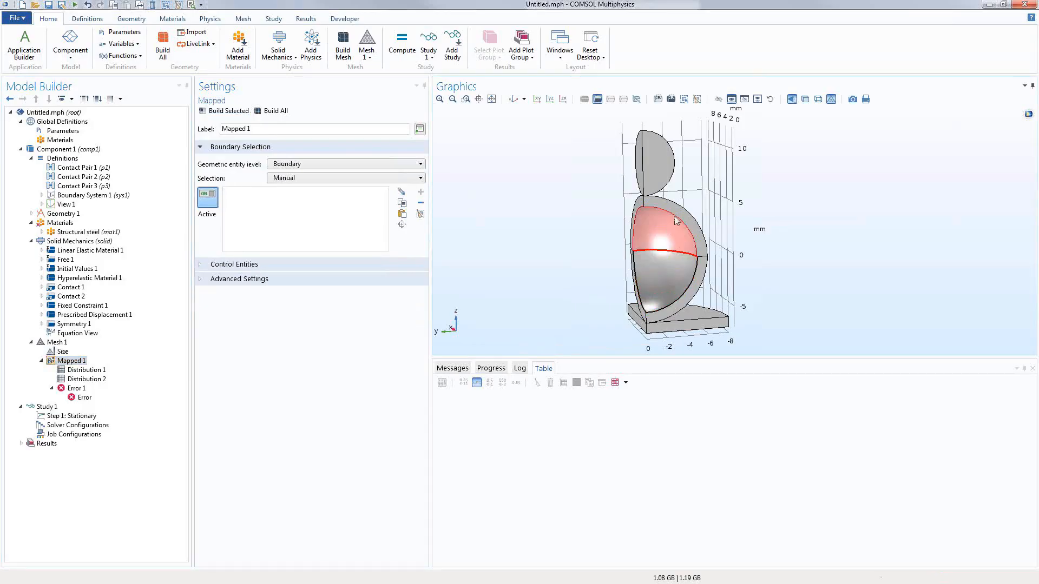
left_click(692, 233)
left_click(697, 280)
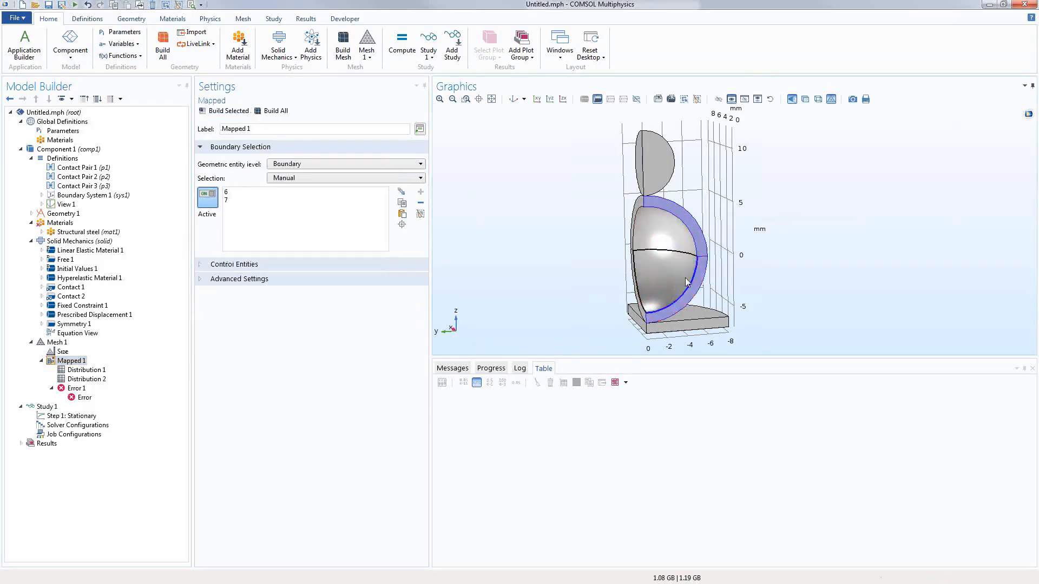
left_click(227, 111)
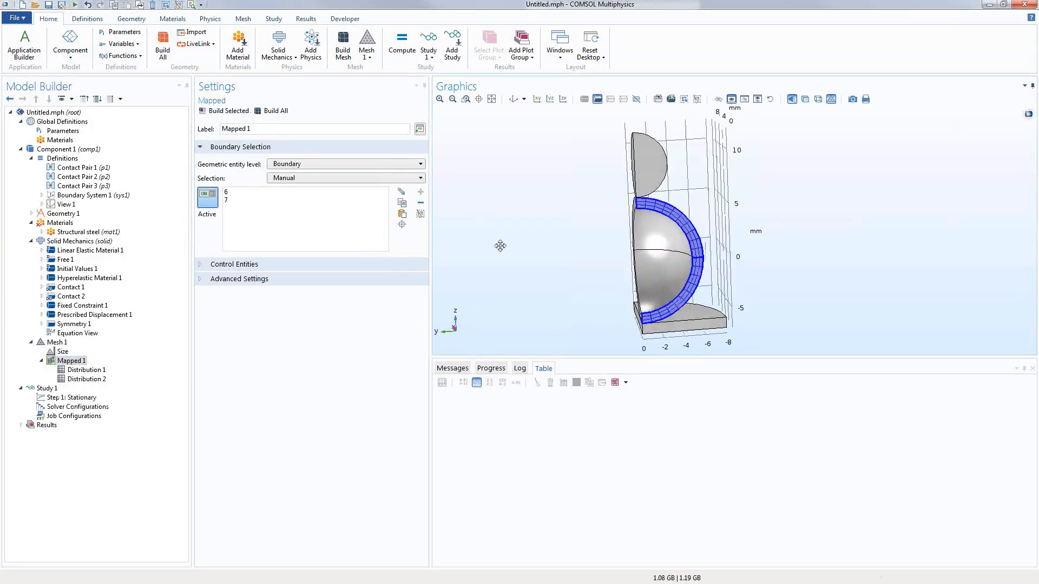
Step: Add a Swept mesh operation on the sphere shell domains 2 and 3
left_click(52, 342)
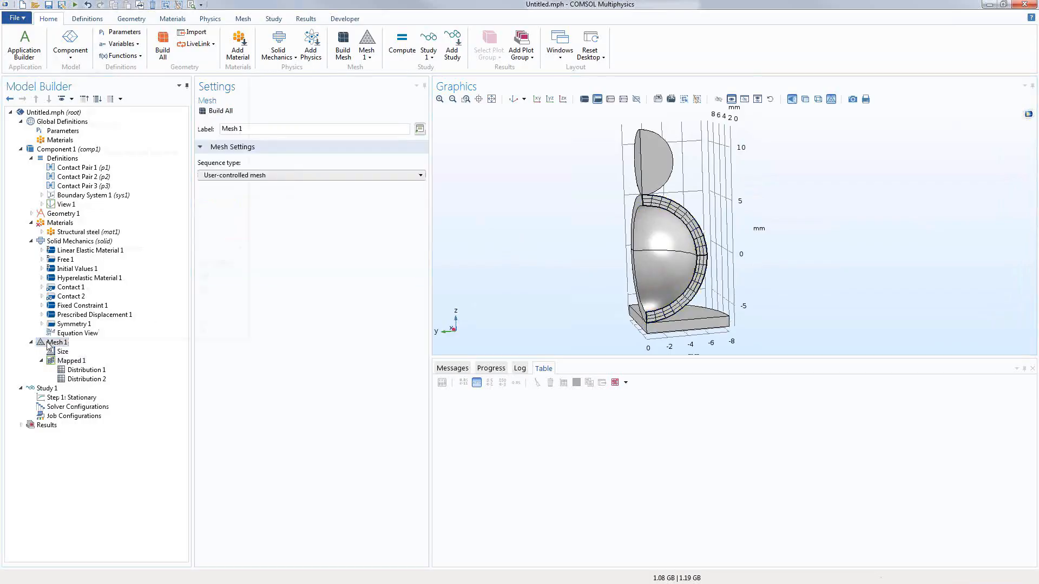
right_click(49, 341)
left_click(75, 46)
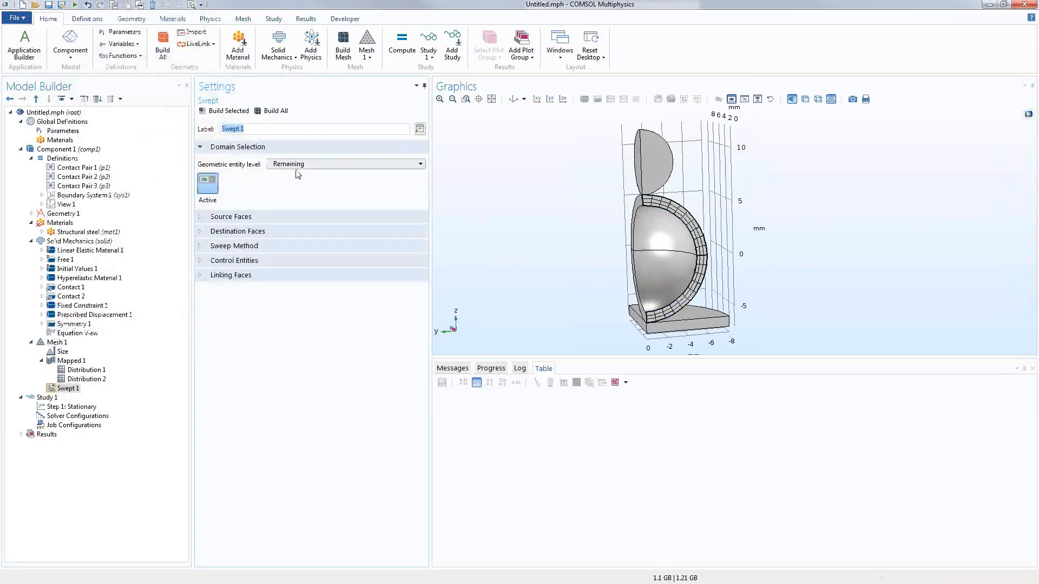
left_click(297, 164)
left_click(287, 190)
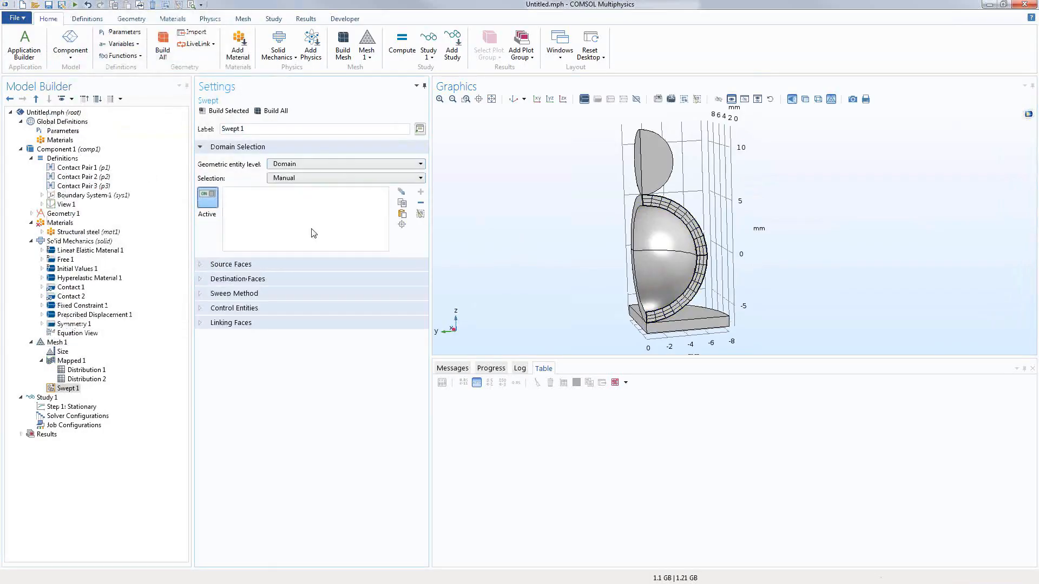
left_click(638, 239)
left_click(649, 287)
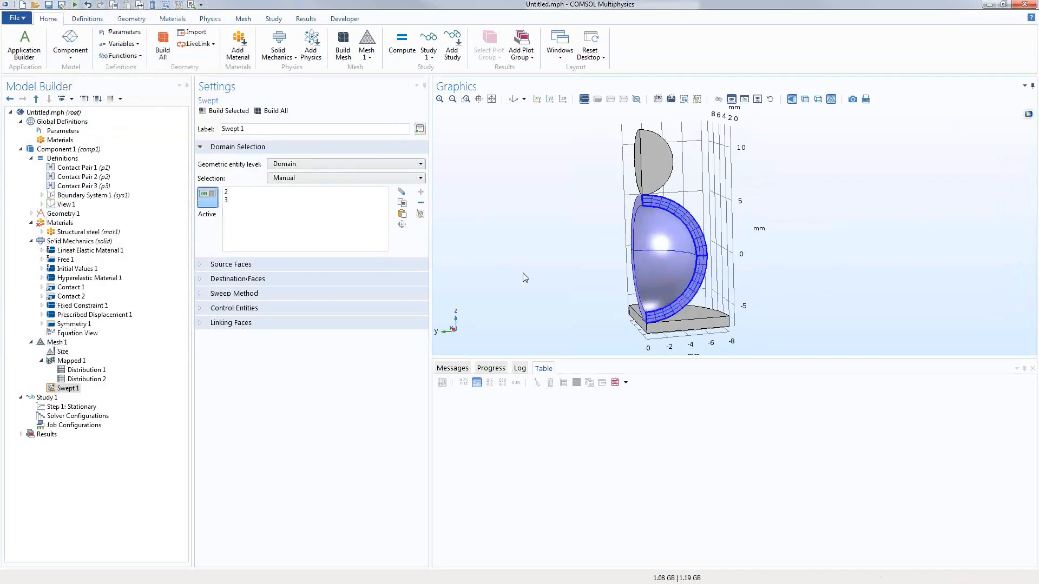
Step: Set sweep source faces 6 and 7 and destination faces 13 and 14
left_click(233, 265)
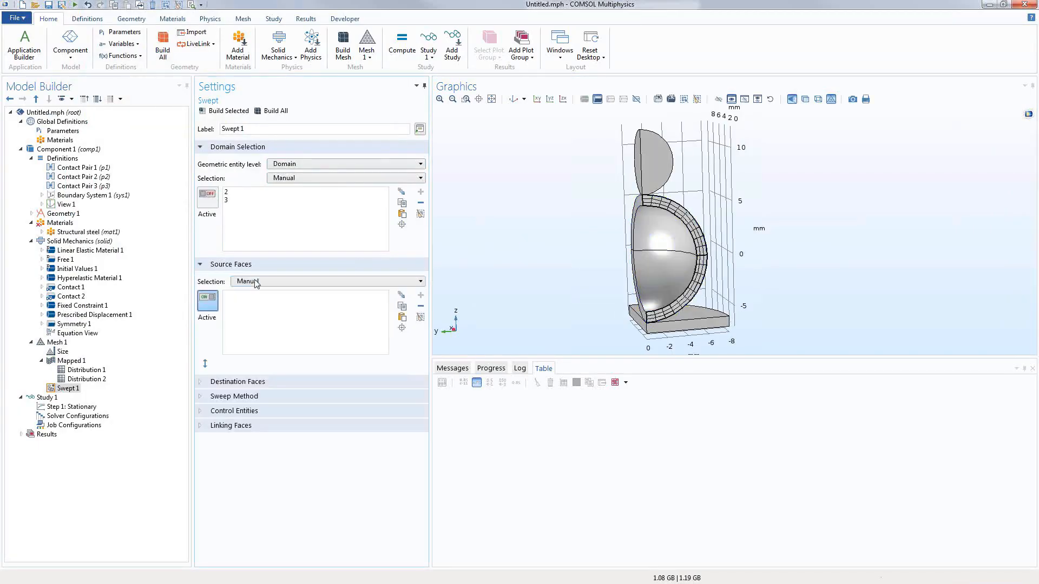
left_click(696, 231)
left_click(702, 270)
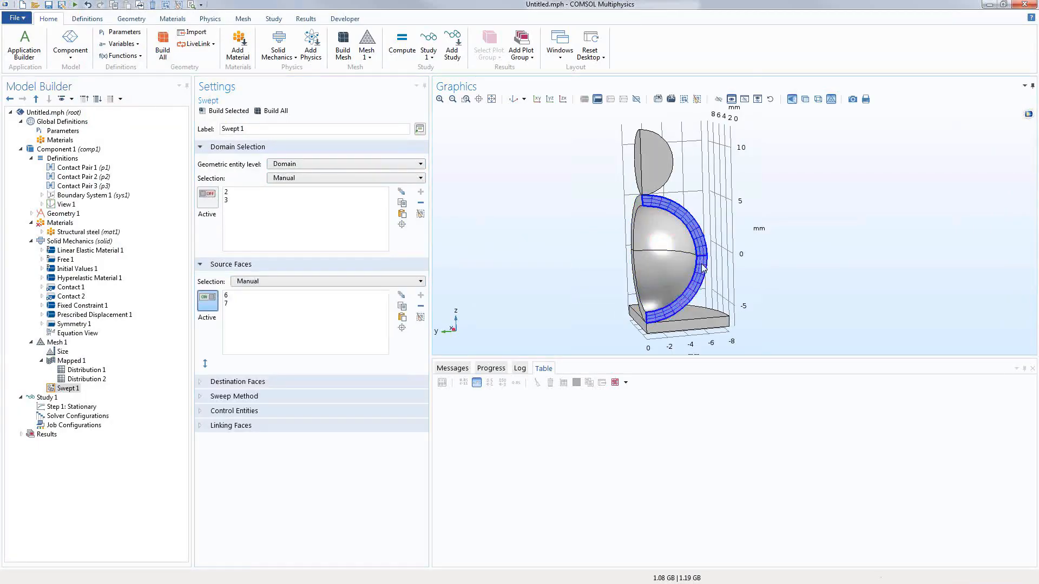
left_click(238, 381)
left_click_drag(522, 296, 509, 258)
left_click(660, 222)
left_click(647, 282)
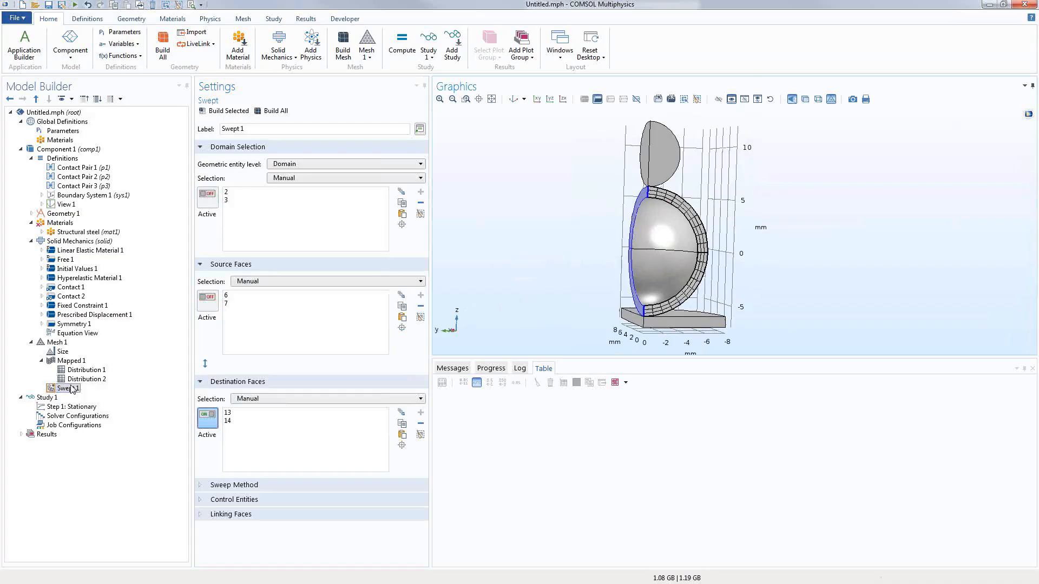
Step: Add a 10-element distribution along the sweep and build the shell swept mesh
right_click(71, 390)
left_click(105, 426)
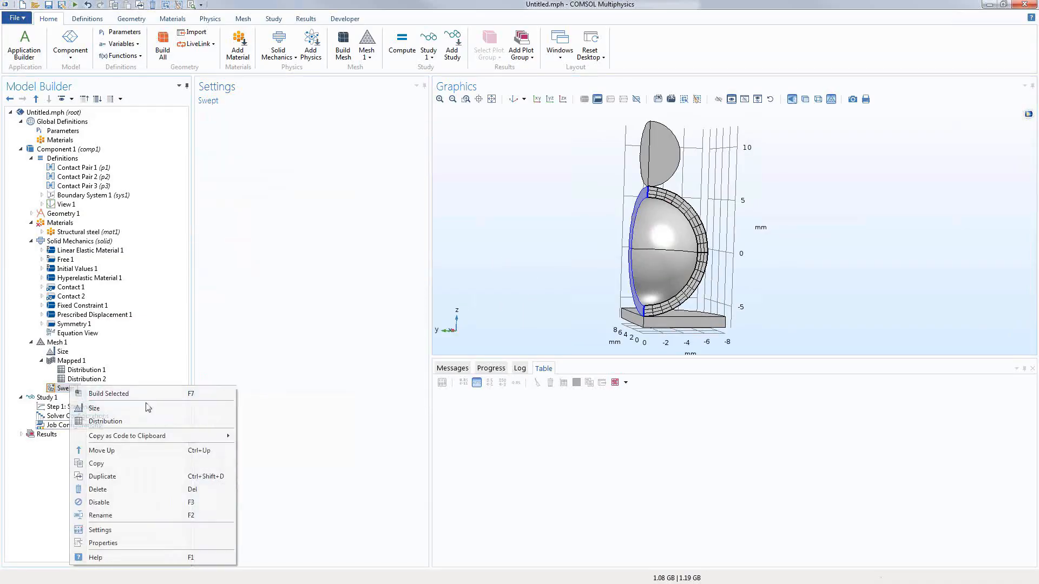
left_click_drag(242, 305, 139, 313)
type("10")
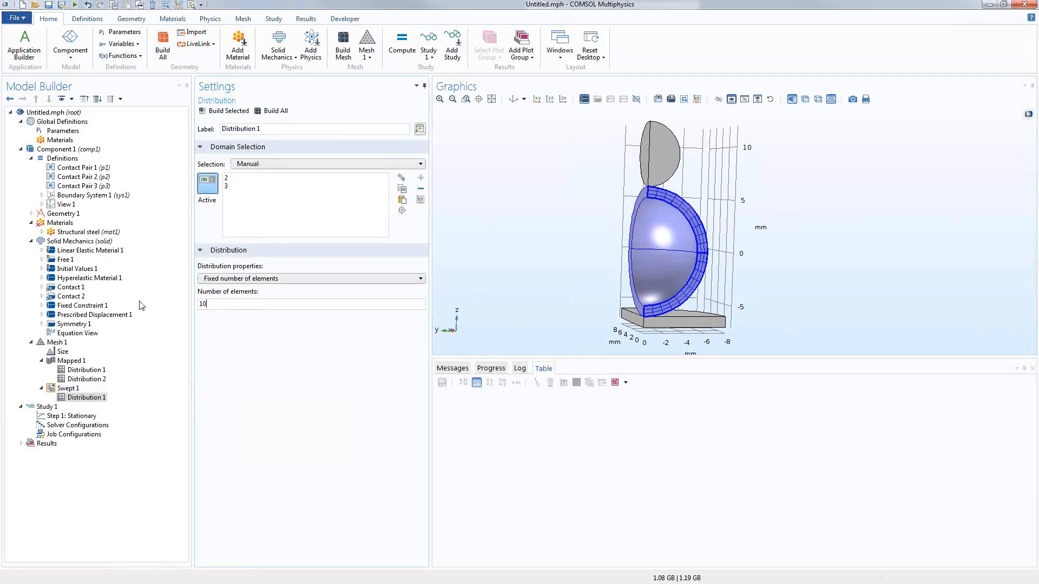
left_click(224, 111)
left_click_drag(543, 316, 519, 317)
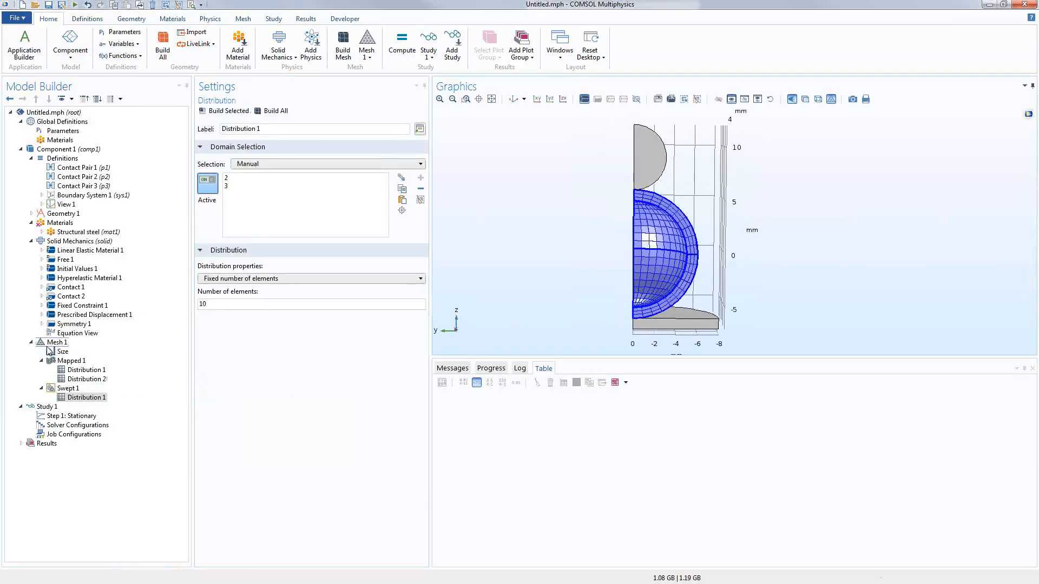
right_click(51, 343)
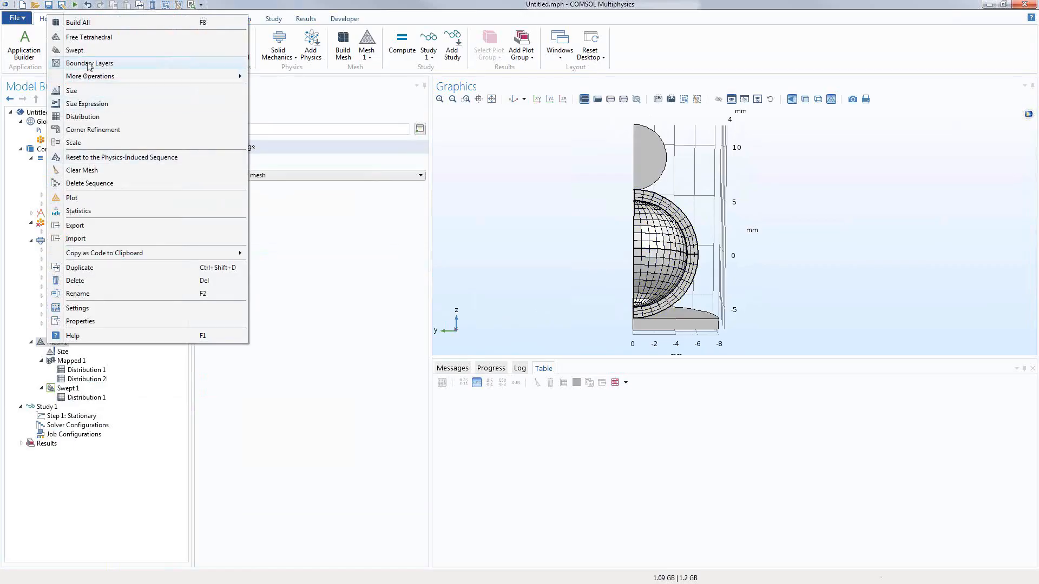
Step: Add Swept 2 from top half-disc face 15 to face 18 and build the whole mesh
left_click(76, 50)
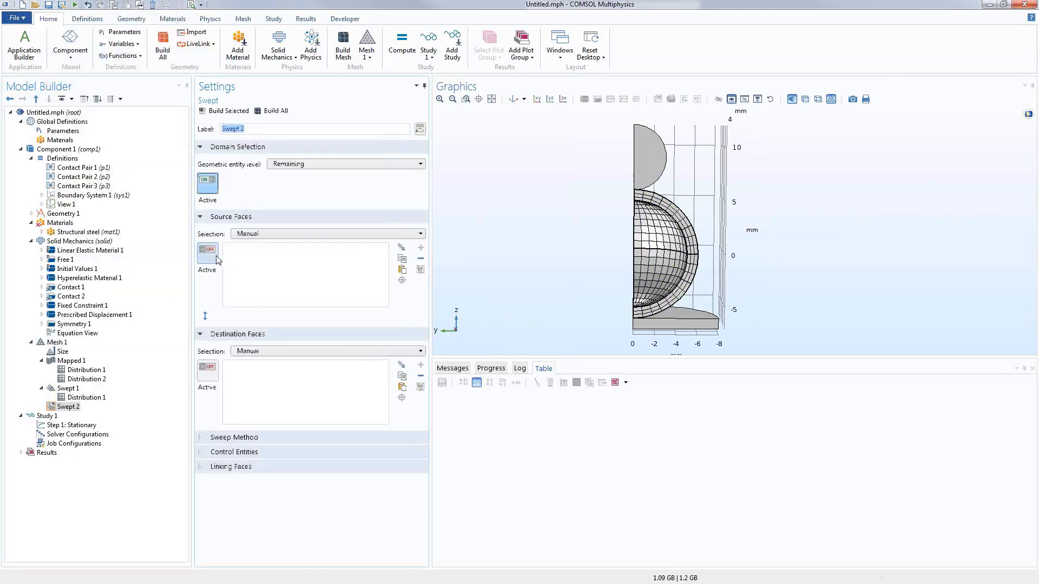
left_click(207, 253)
left_click(646, 159)
left_click_drag(599, 199, 339, 376)
left_click(208, 373)
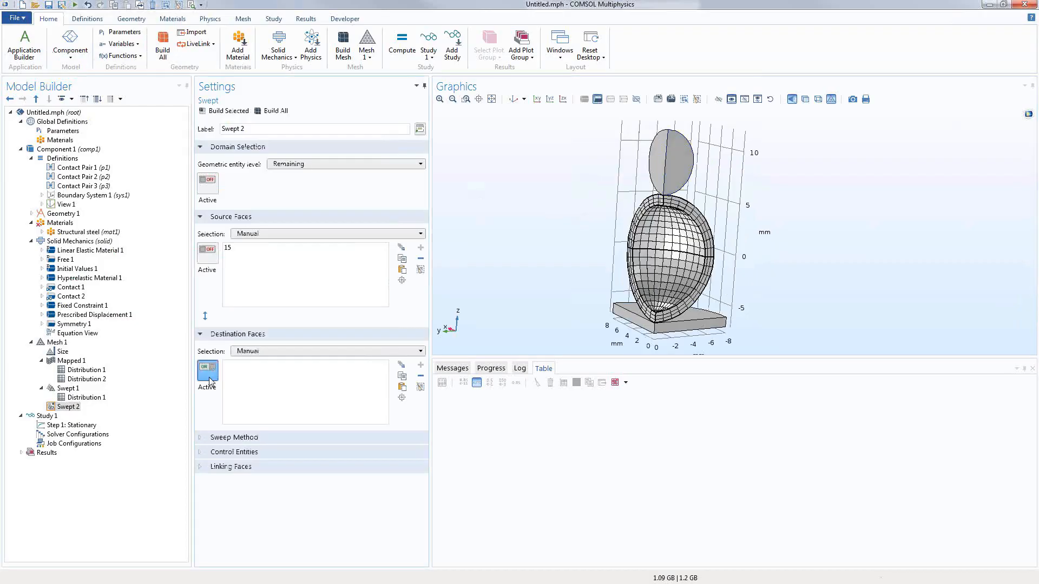
left_click(658, 161)
left_click_drag(577, 211, 297, 200)
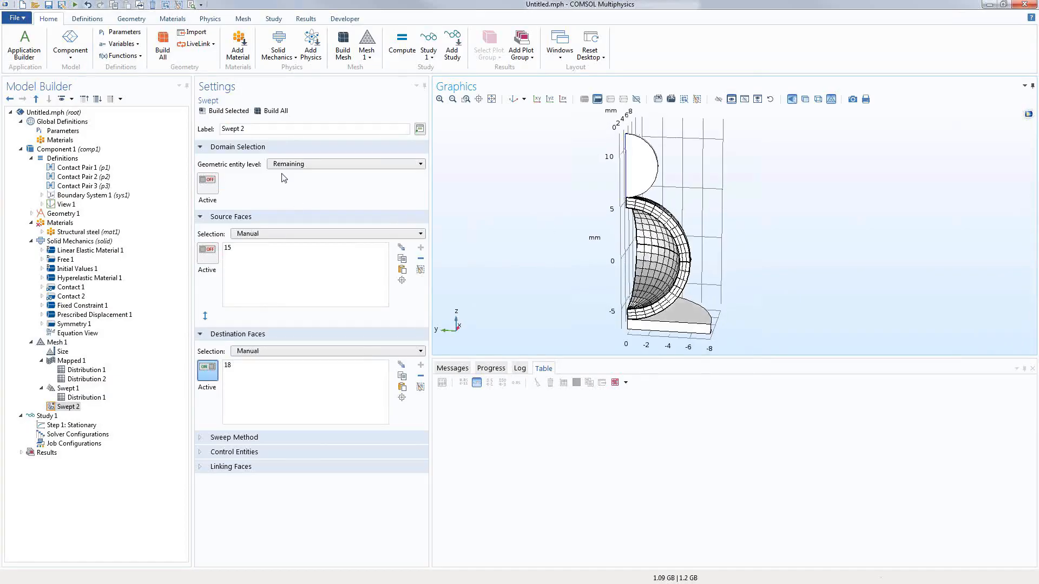
left_click(276, 111)
left_click_drag(514, 271, 557, 253)
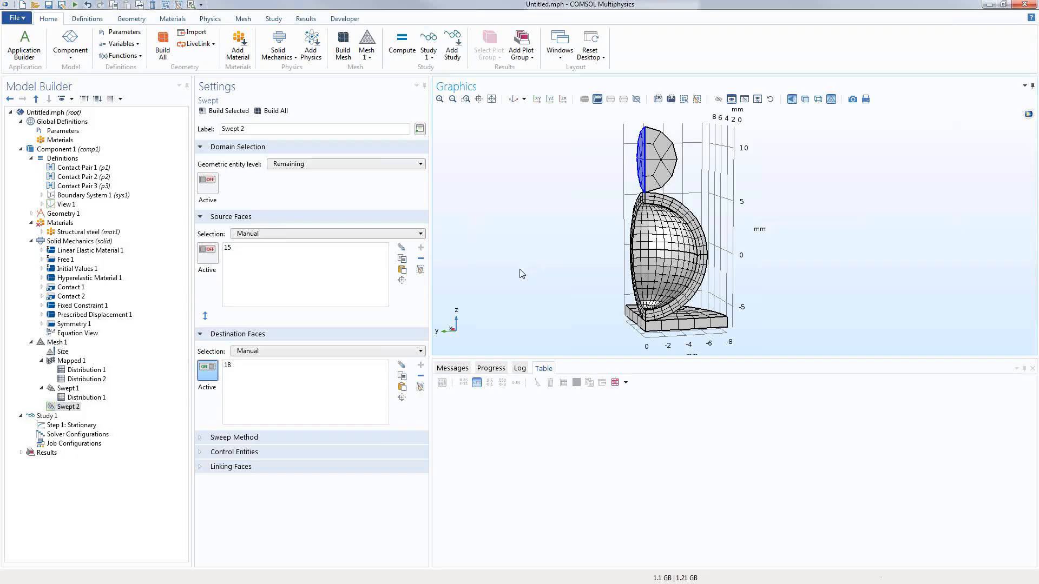
Step: Show the Step 1: Stationary settings
right_click(73, 411)
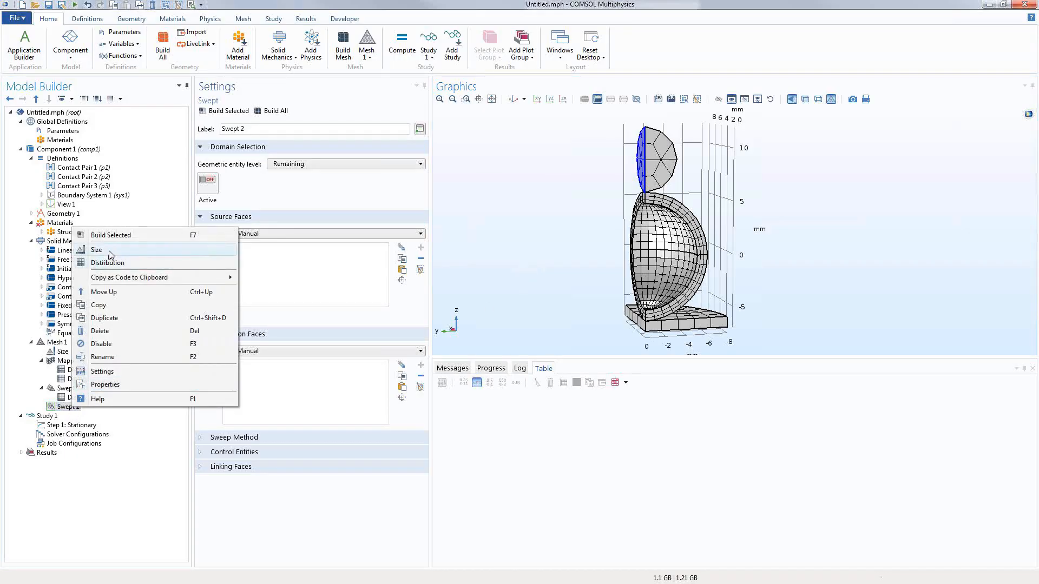
left_click(539, 263)
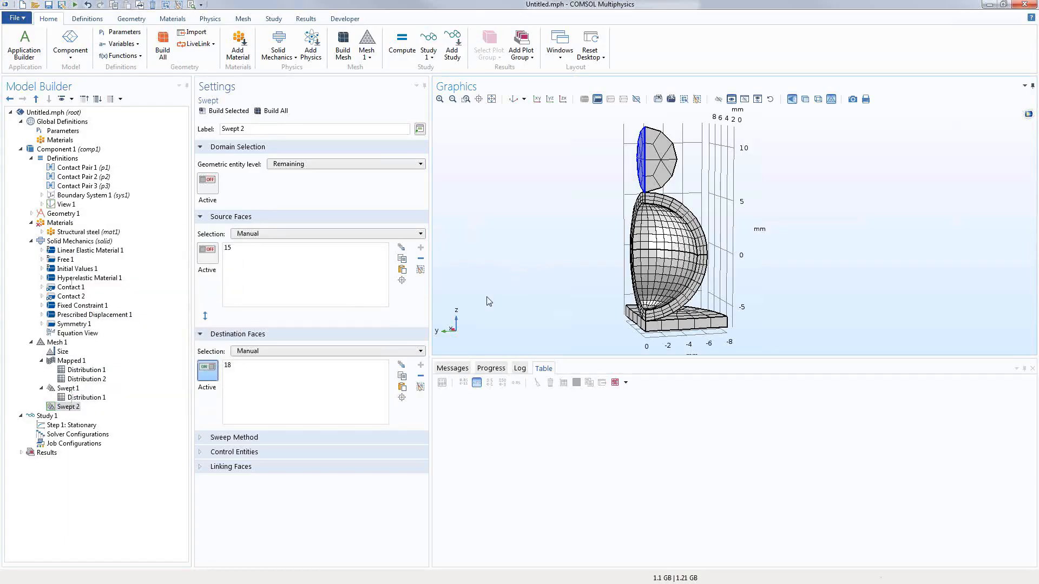
left_click(81, 427)
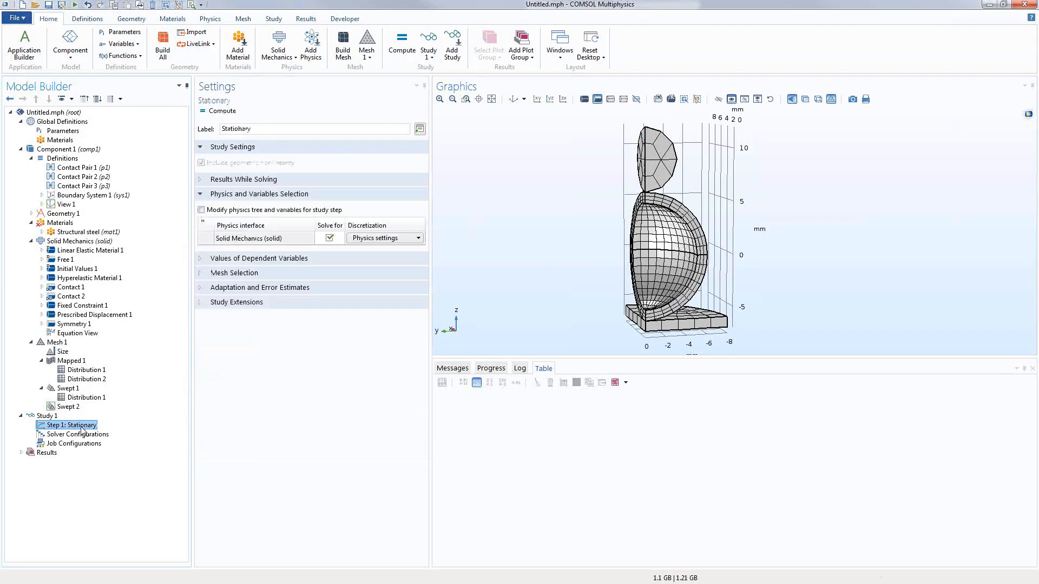
Step: Add an auxiliary sweep of para over range(0.025,0.025,1) to the Stationary step
left_click(231, 303)
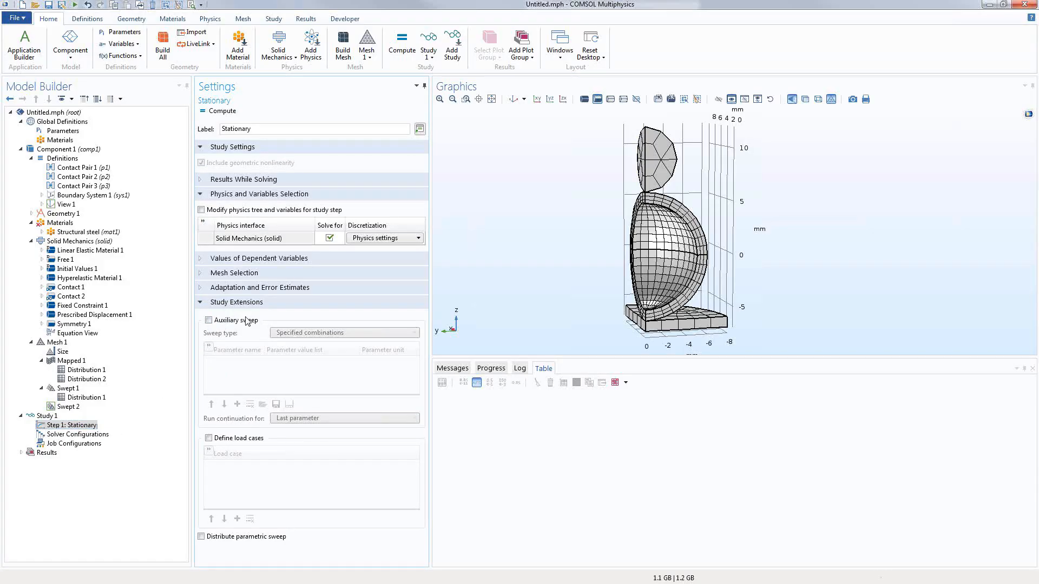
left_click(209, 321)
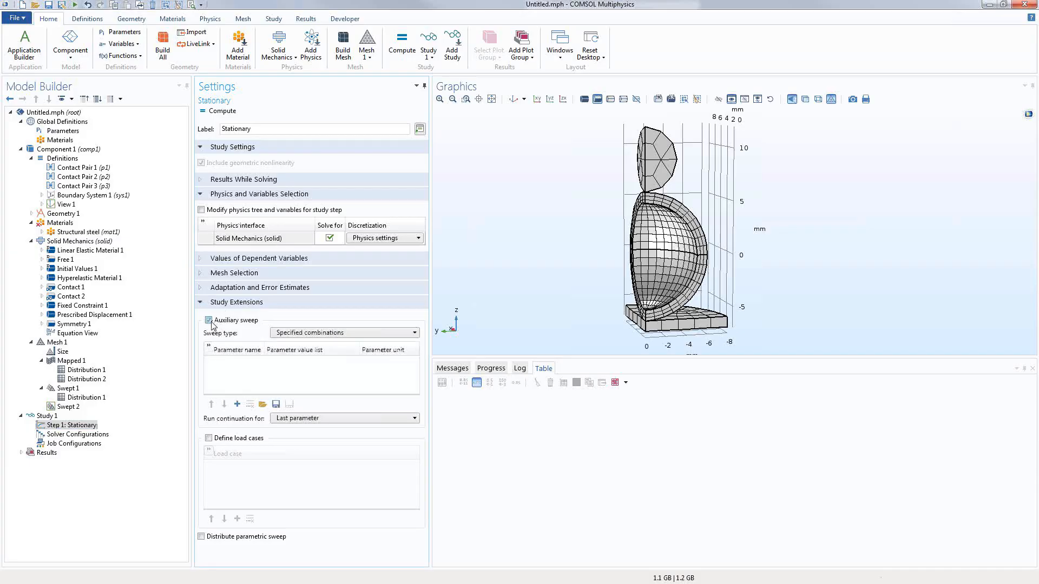
left_click(238, 404)
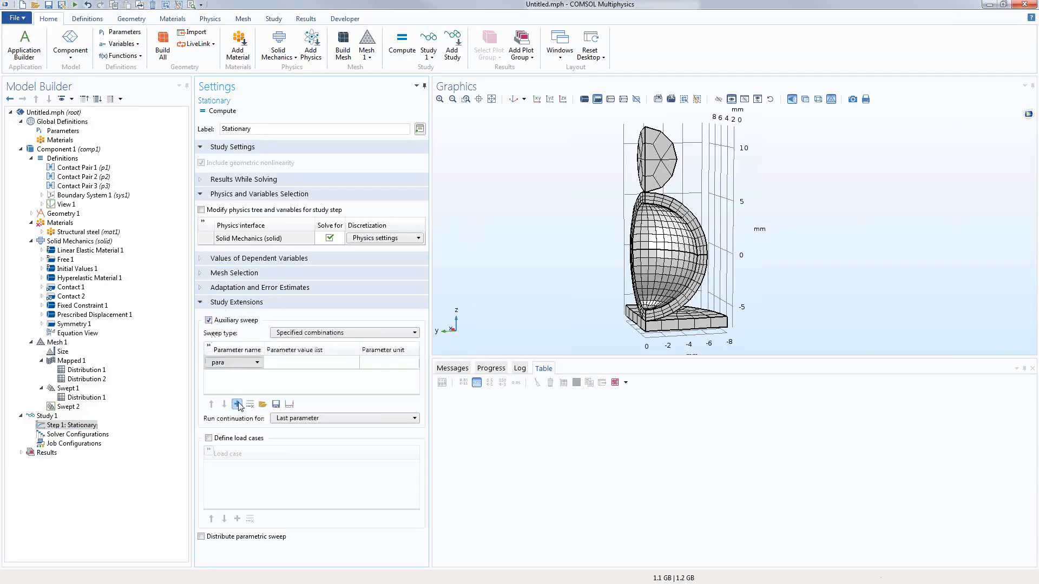
left_click(294, 363)
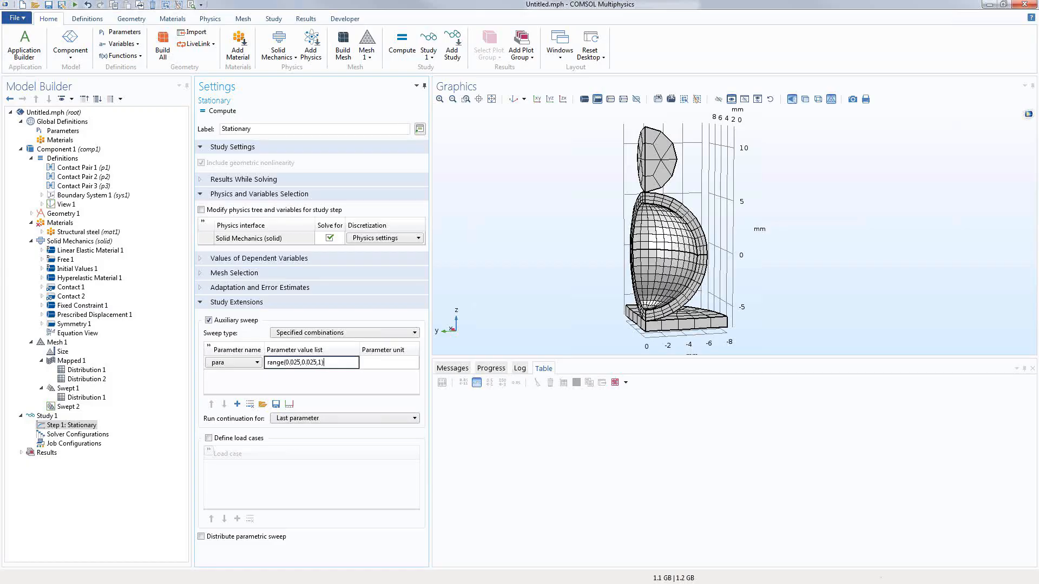
key("Return")
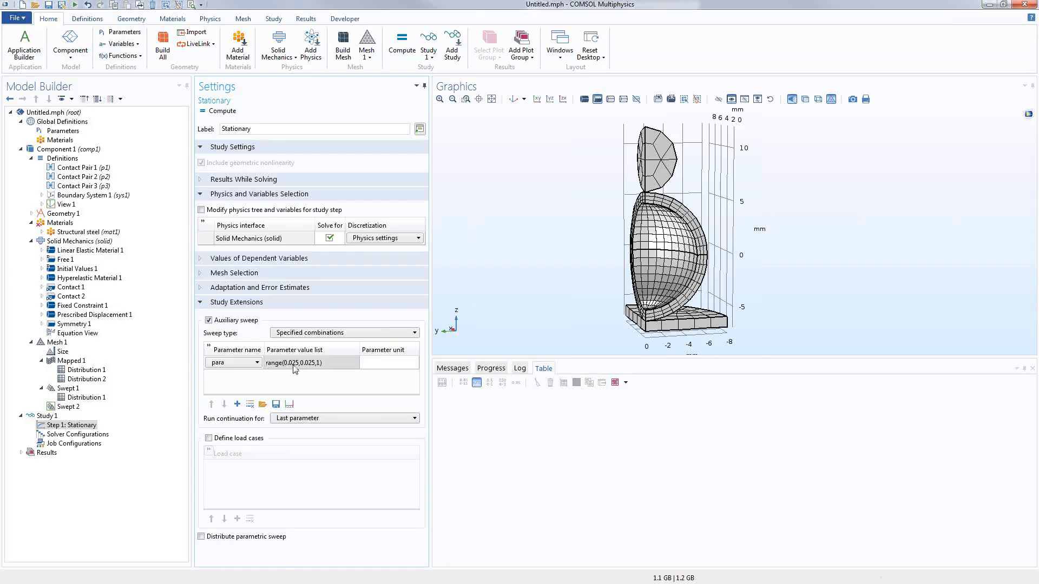
left_click(85, 315)
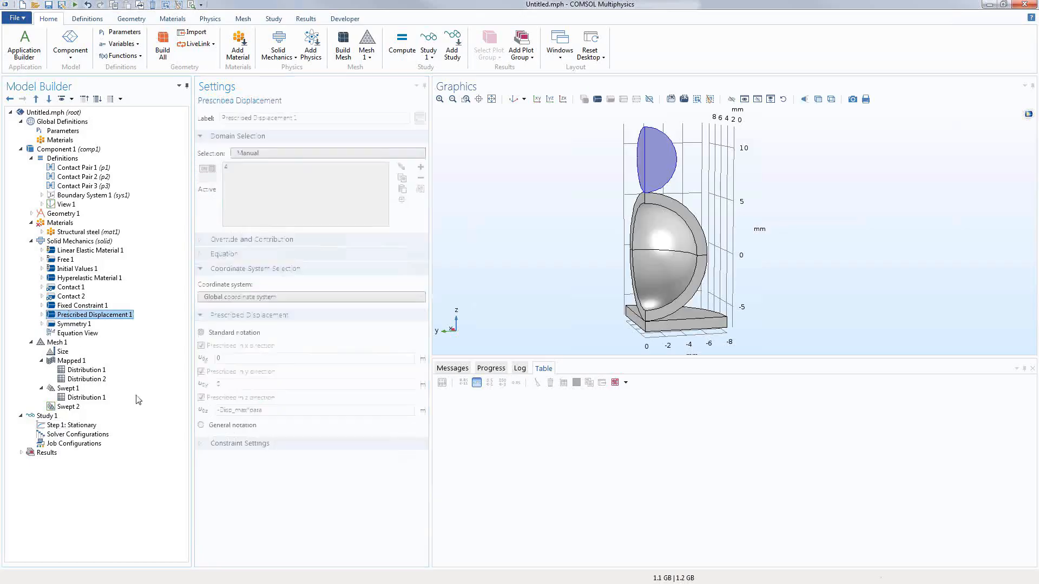
Step: Review the z displacement expression -Disp_max*para in Prescribed Displacement 1
left_click(238, 410)
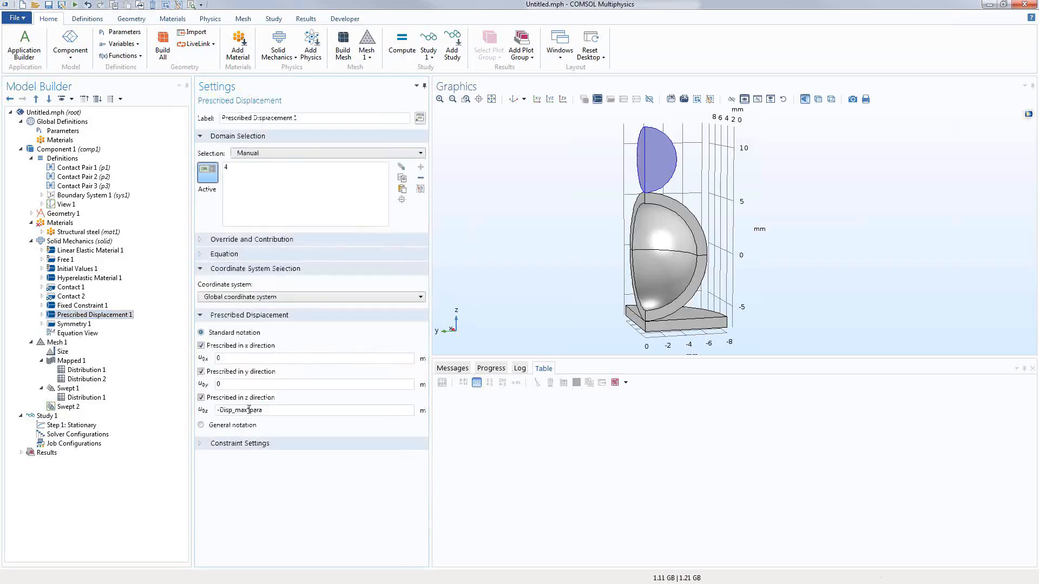
left_click_drag(249, 409, 231, 410)
left_click(90, 425)
Step: Enable plotting results while solving using the Default plot group
left_click(224, 181)
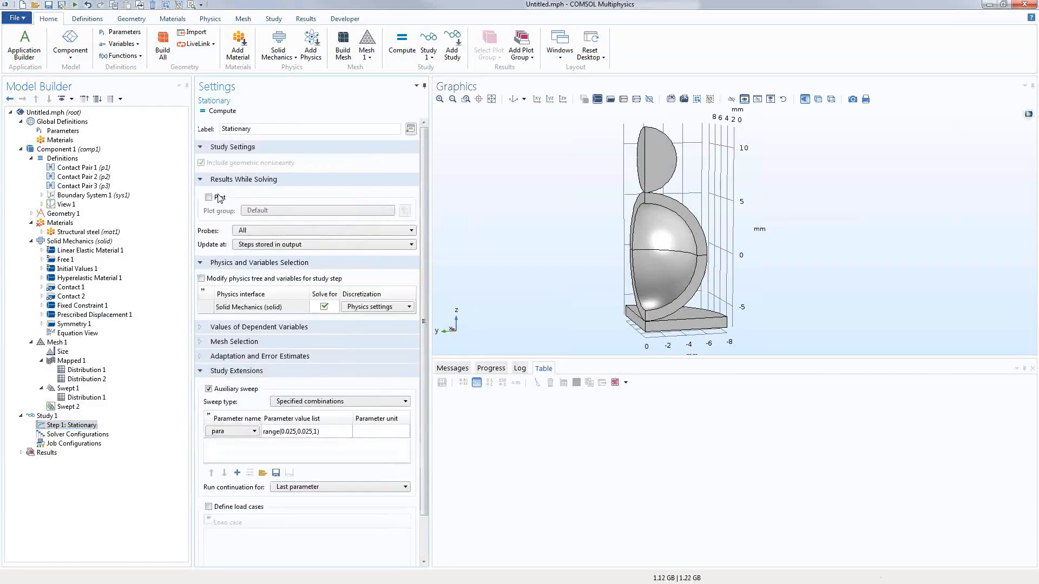
left_click(208, 197)
left_click(267, 212)
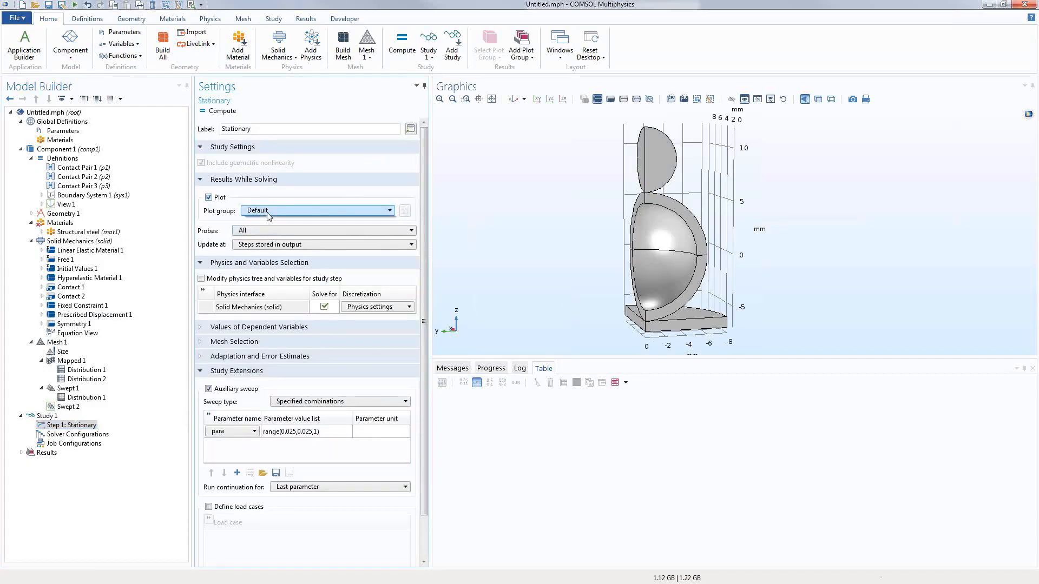
left_click(268, 221)
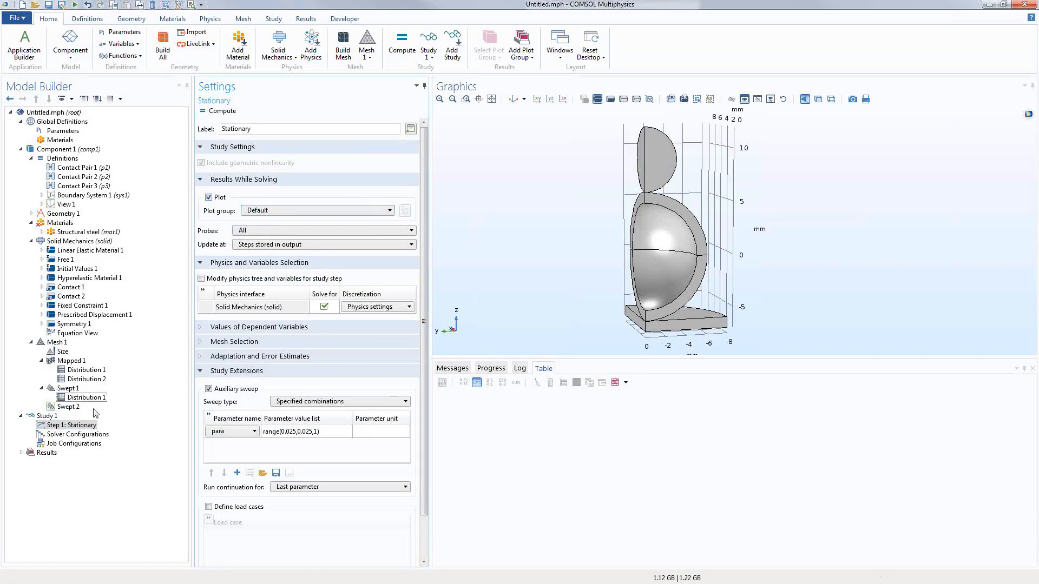
left_click(47, 416)
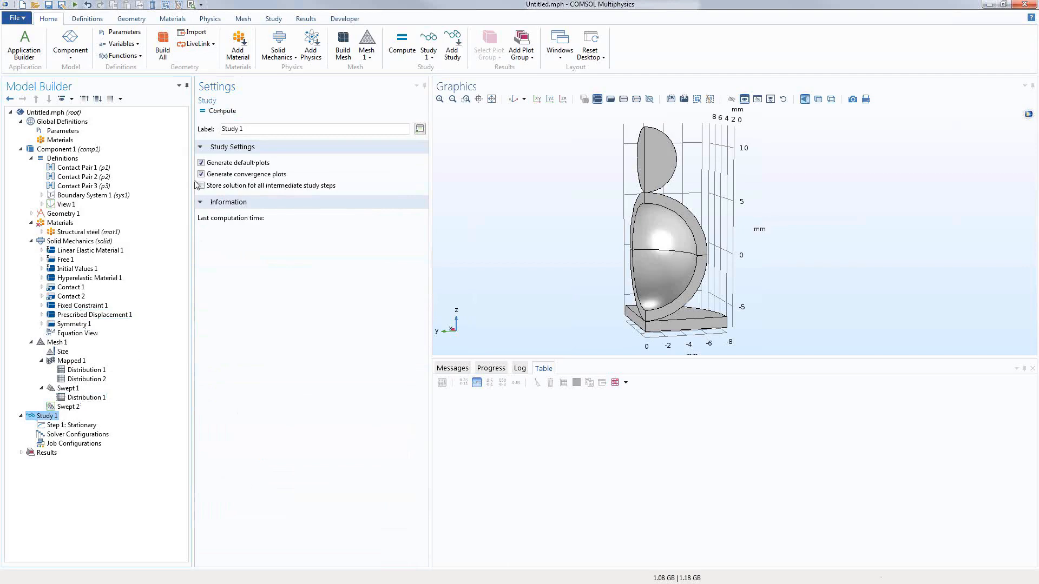
Step: Compute Study 1, inspect the von Mises stress near the contact, and stop at para 0.075
left_click(214, 111)
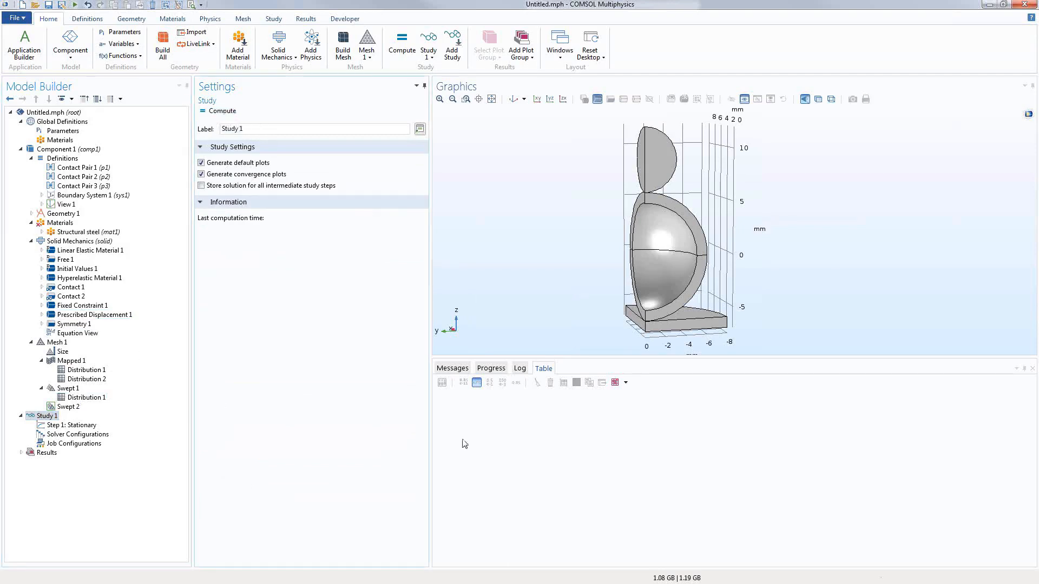
left_click(492, 369)
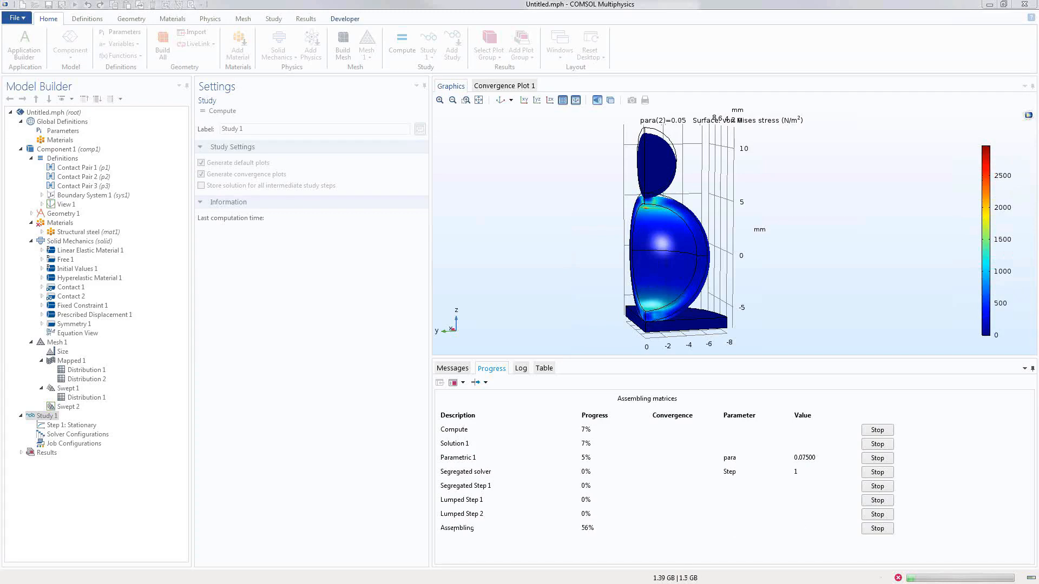
left_click(465, 100)
left_click_drag(601, 168, 736, 264)
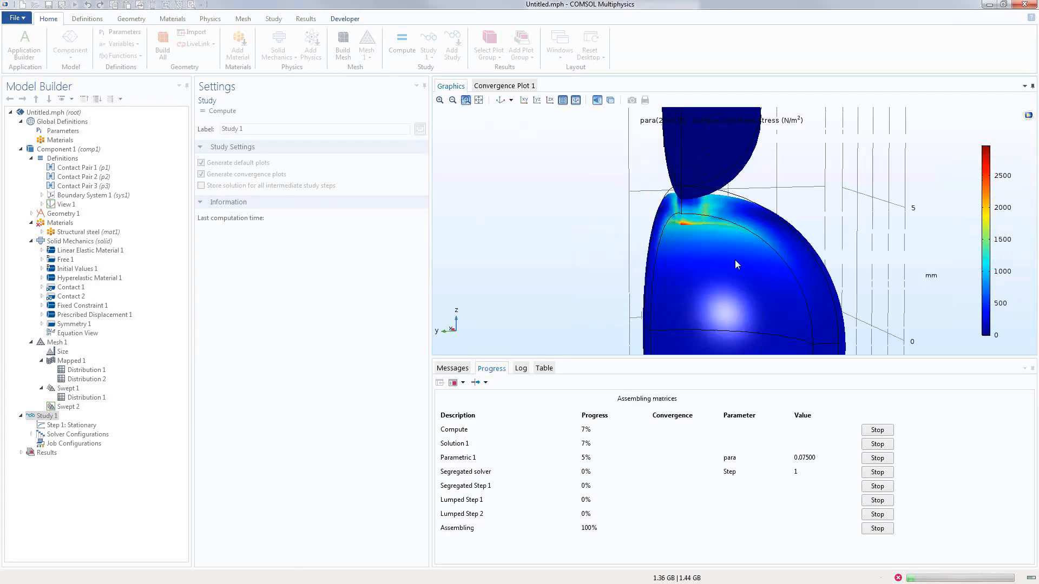
mouse_move(610, 263)
left_mouse_down()
mouse_move(587, 262)
mouse_move(601, 266)
left_mouse_up()
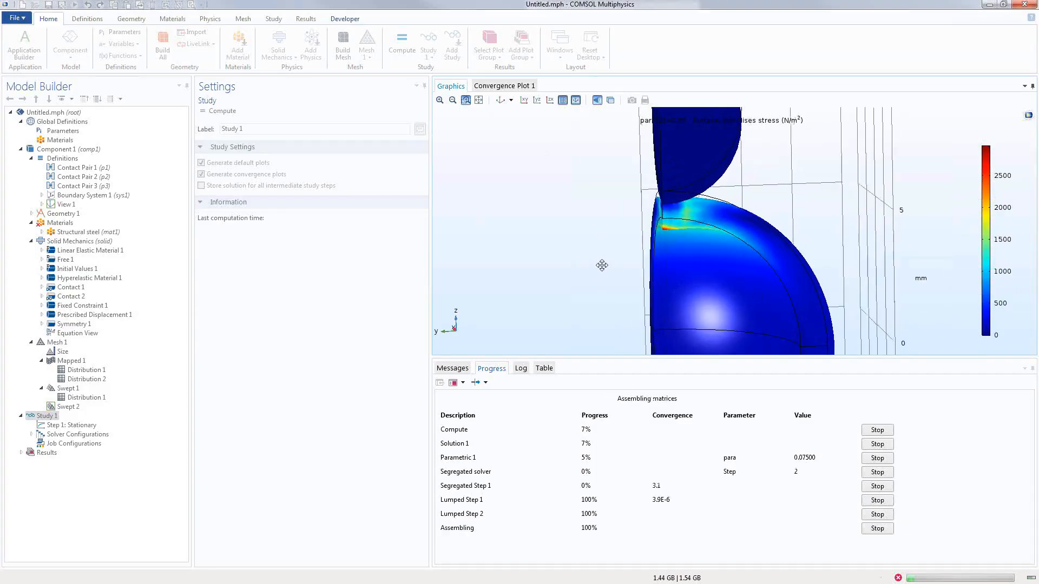
right_click_drag(599, 261, 551, 179)
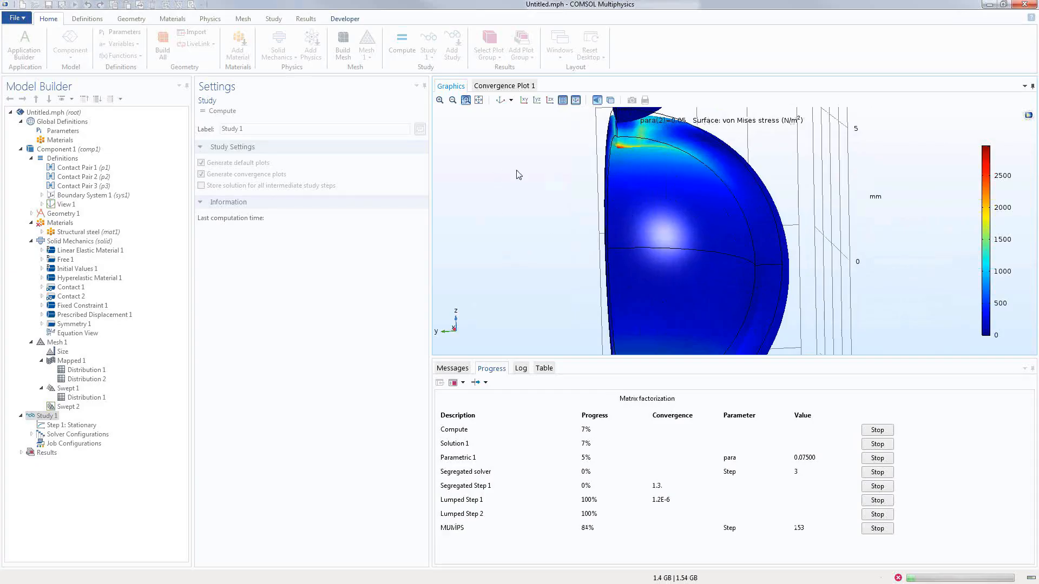
right_click_drag(545, 172, 485, 223)
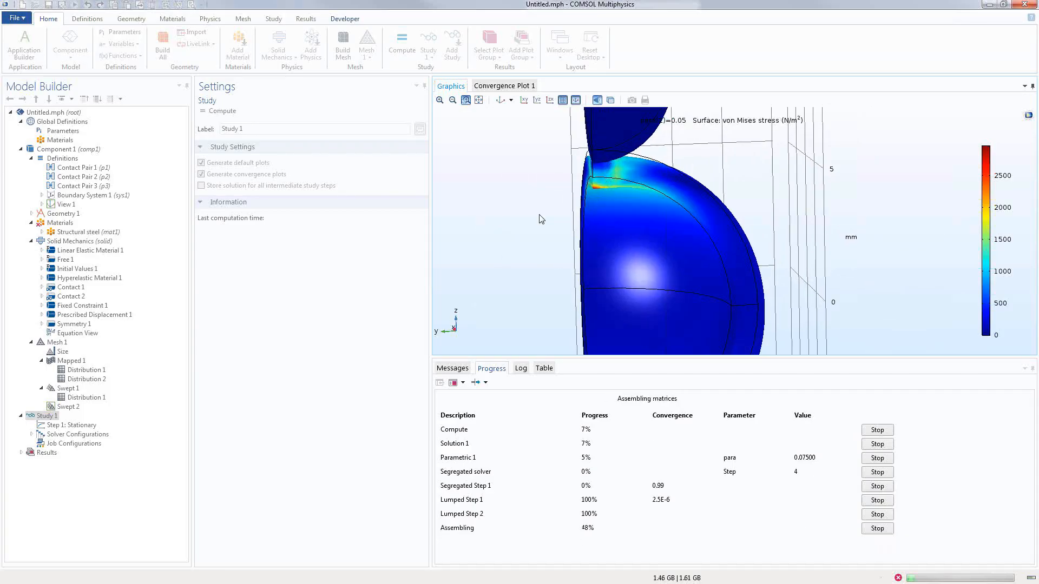
left_click(878, 529)
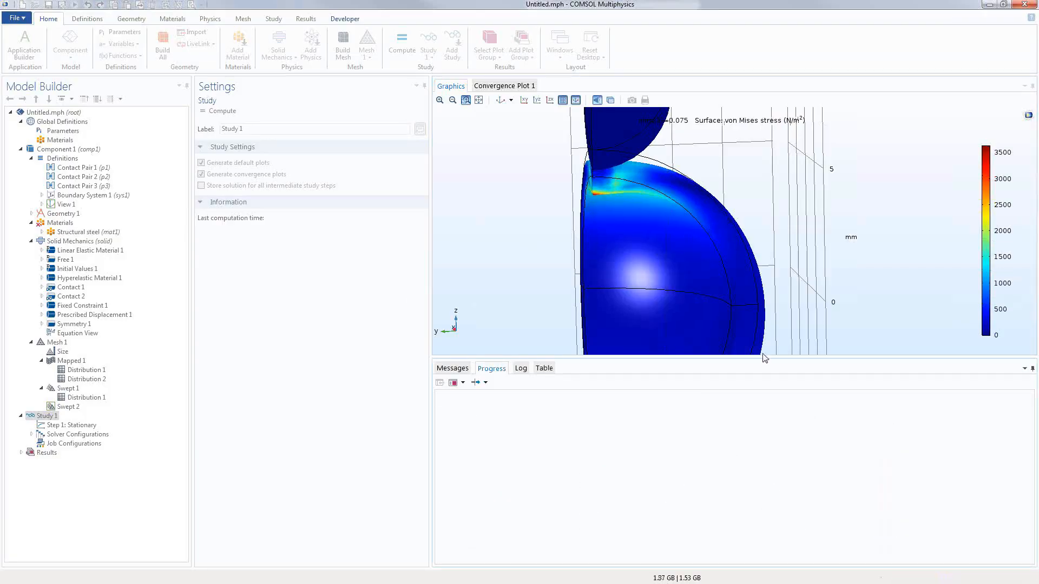
left_click(611, 320)
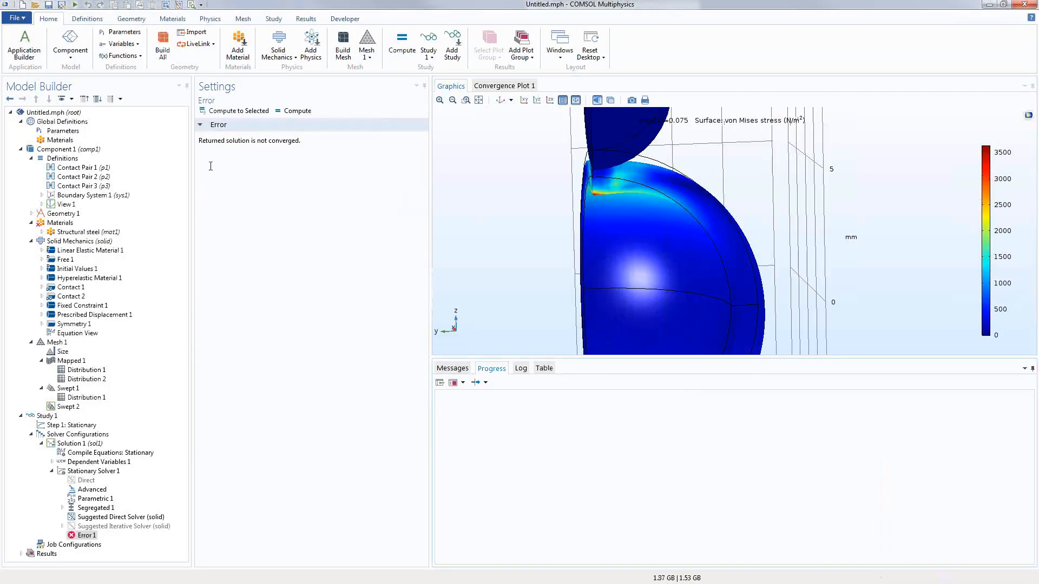
Step: Open Rubber_compression_storakers.mph, discarding the unsaved Untitled.mph
left_click(7, 19)
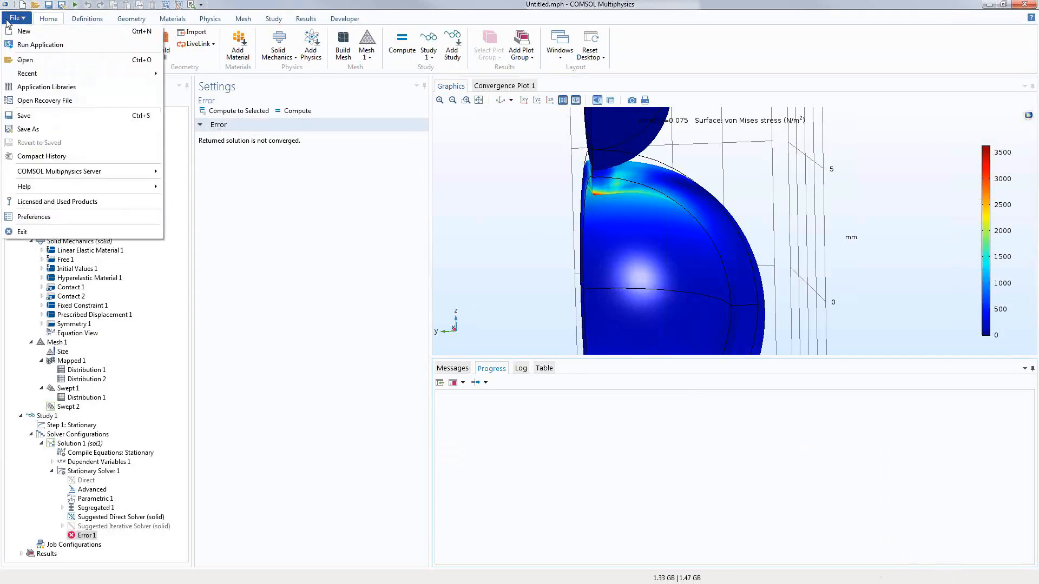
left_click(22, 60)
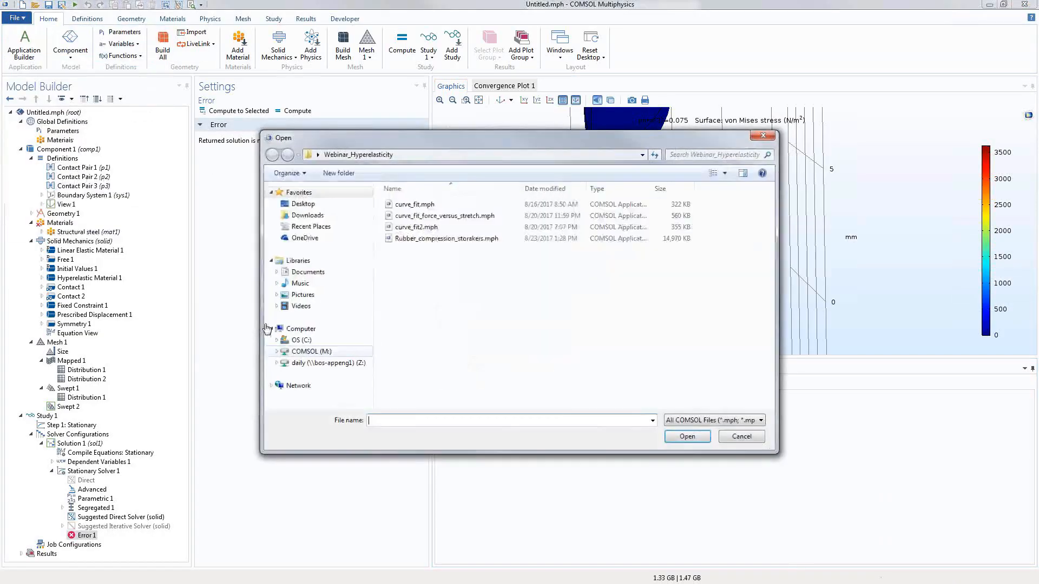
double_click(447, 238)
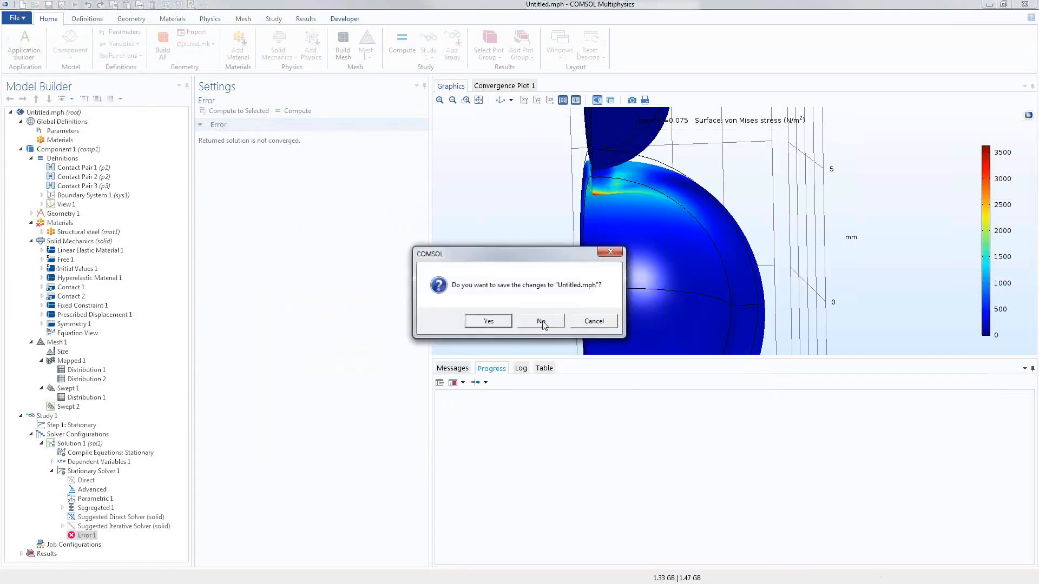
left_click(541, 322)
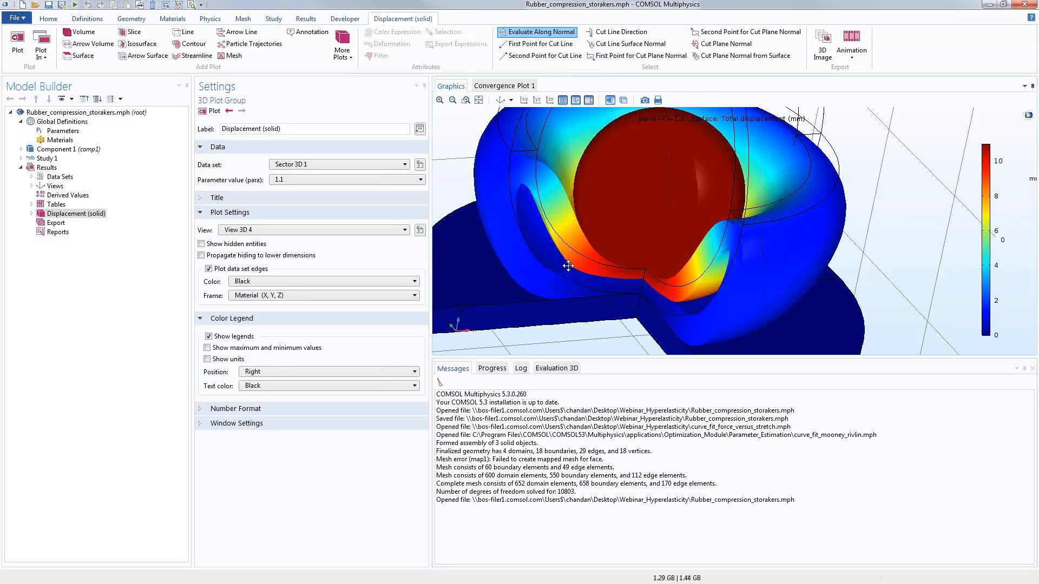
Step: Show the Sector 3D 1 dataset, fitted and rotated to a near-front view
left_click_drag(563, 261, 582, 266)
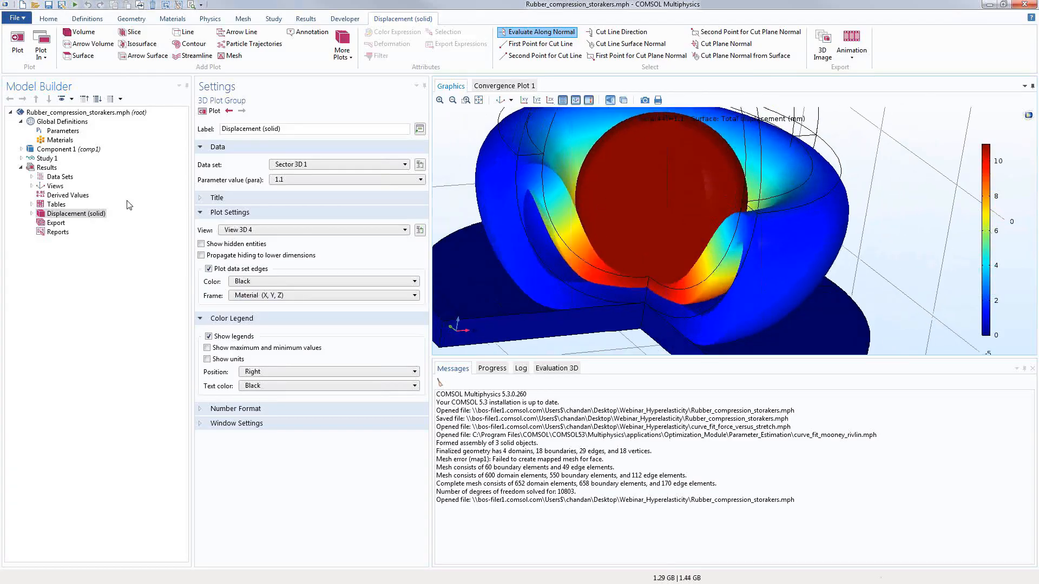
left_click(31, 177)
left_click(70, 196)
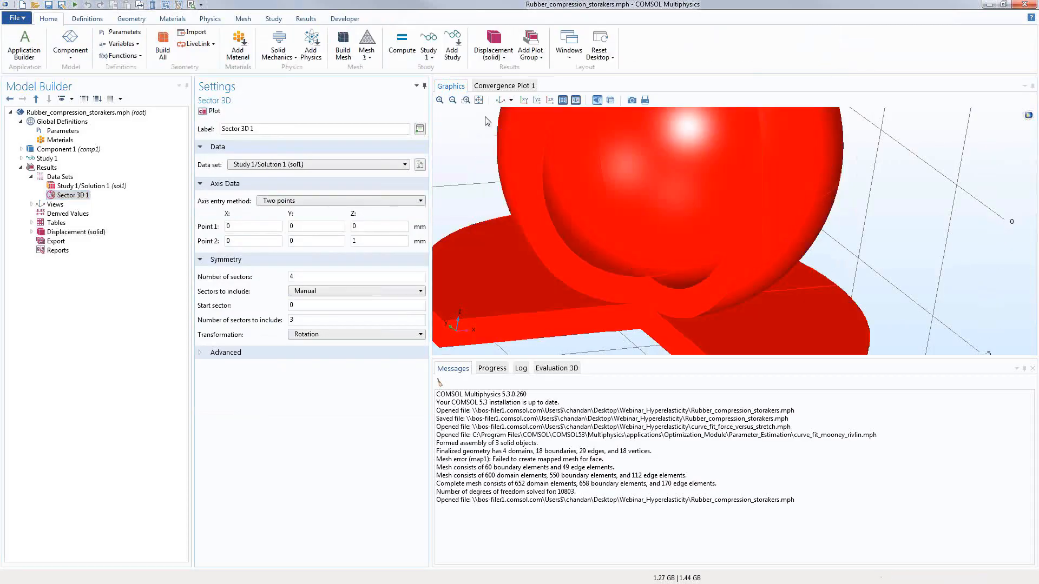
left_click(478, 100)
left_click_drag(453, 208, 548, 222)
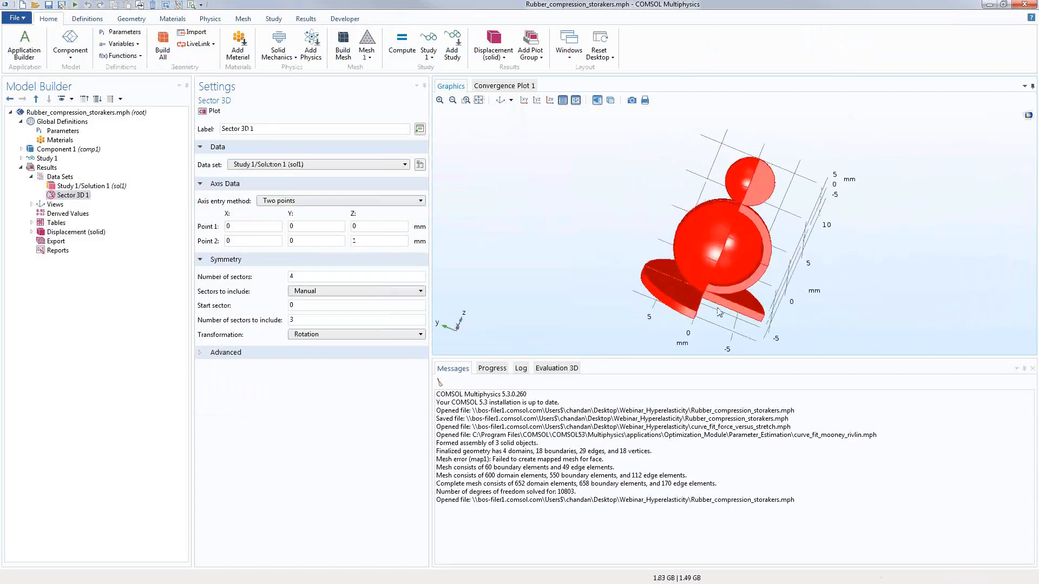
left_click_drag(683, 310, 652, 314)
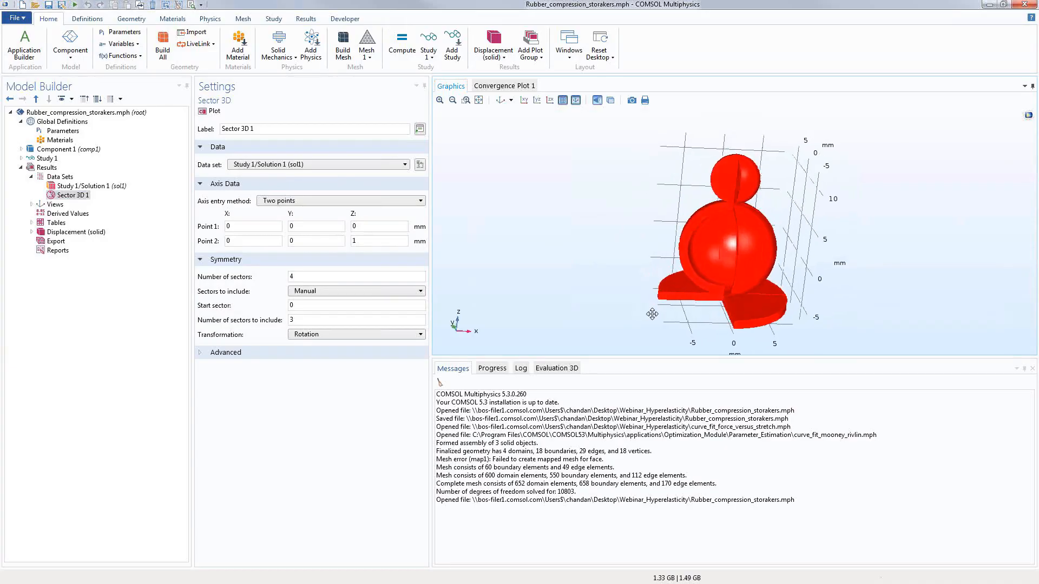
Step: Return to the displacement plot and magnify the deformed foam region
left_click(75, 231)
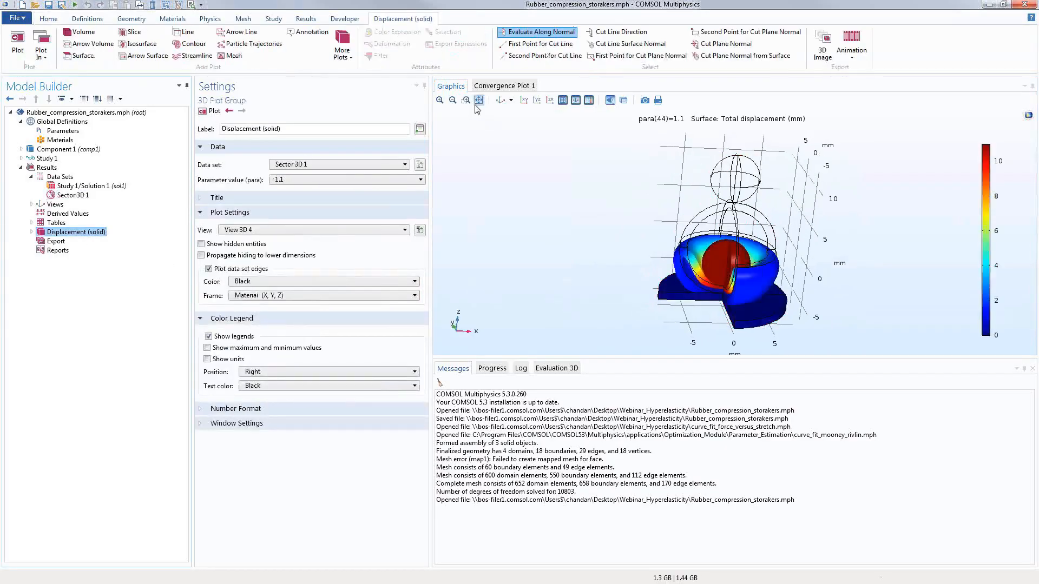
left_click_drag(777, 308, 802, 317)
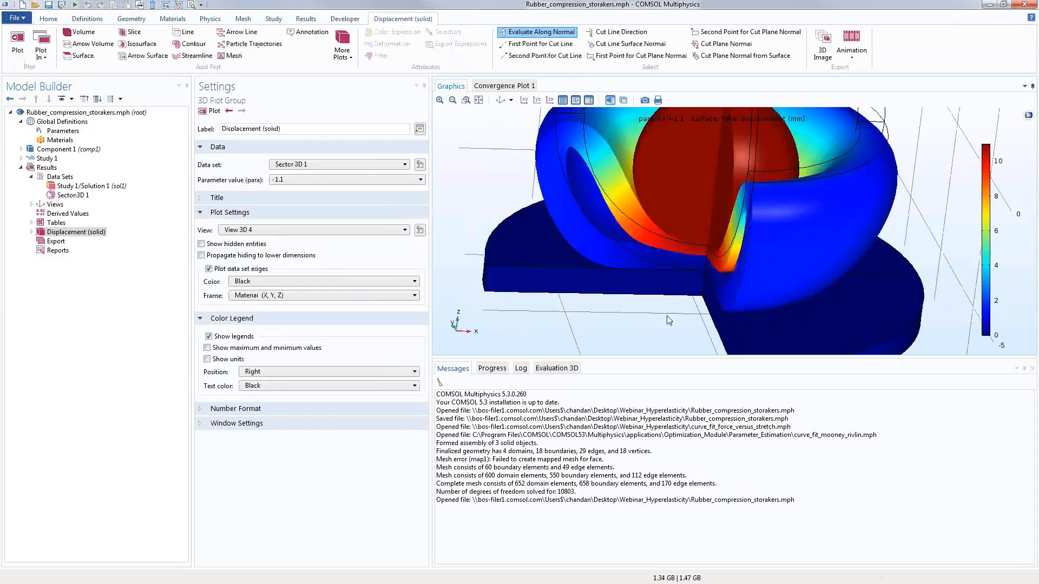
left_click_drag(646, 311, 671, 264)
Step: Create an Animation 1 player and frame the foam and sphere region
left_click(851, 48)
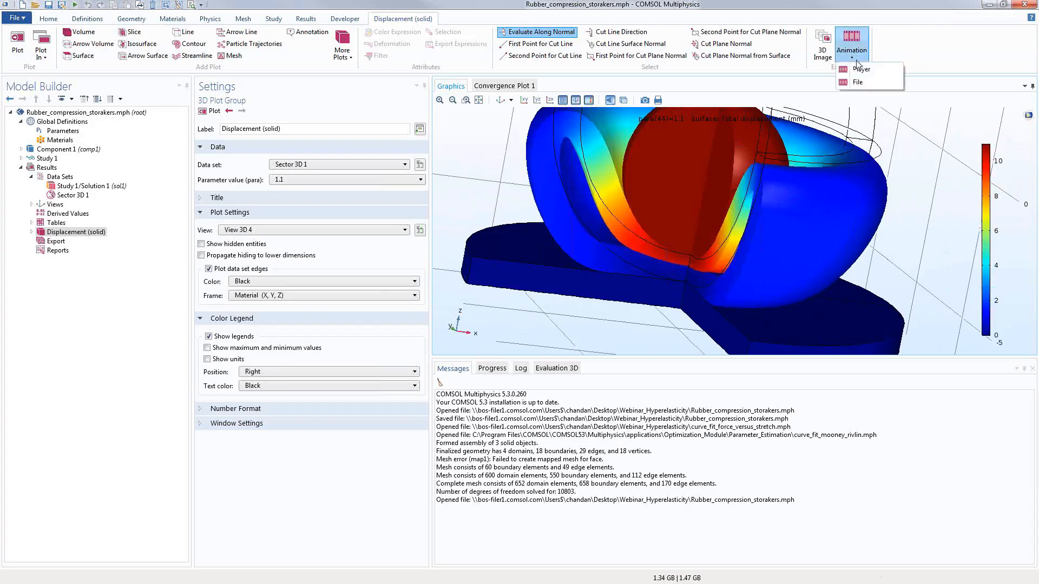
left_click(858, 70)
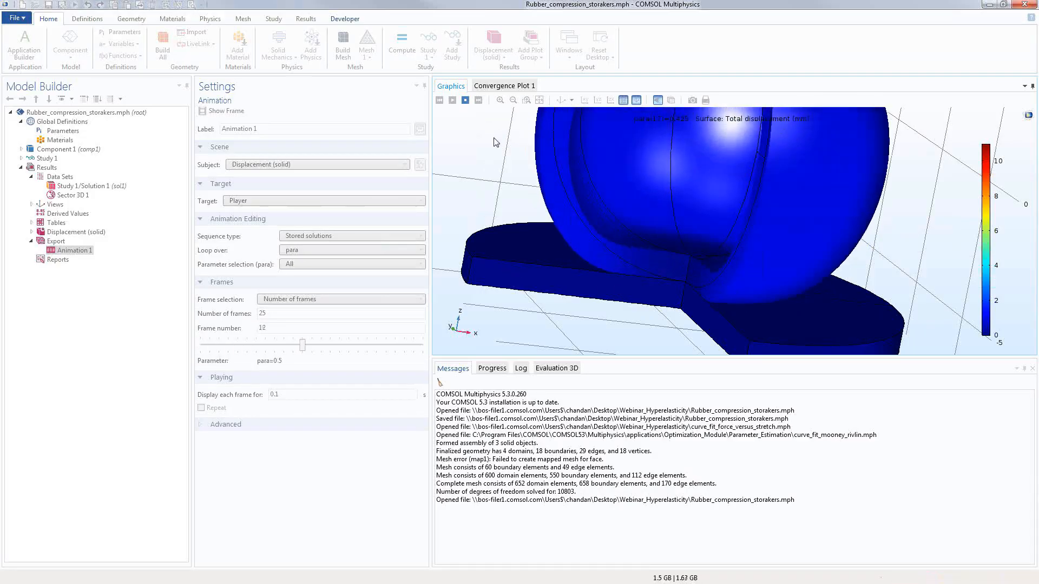
left_click(540, 101)
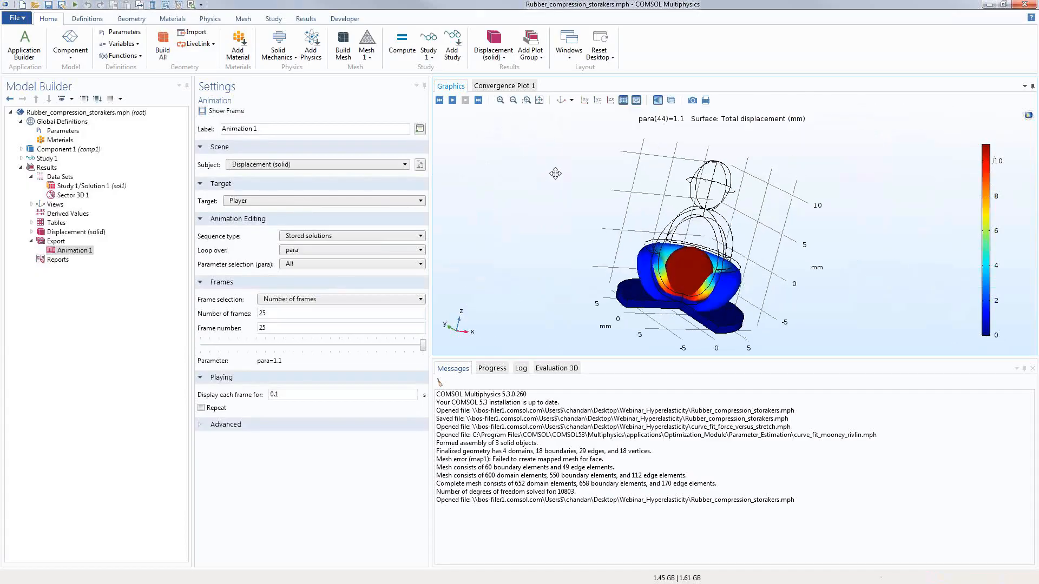
left_click_drag(576, 233, 526, 157)
left_click(526, 100)
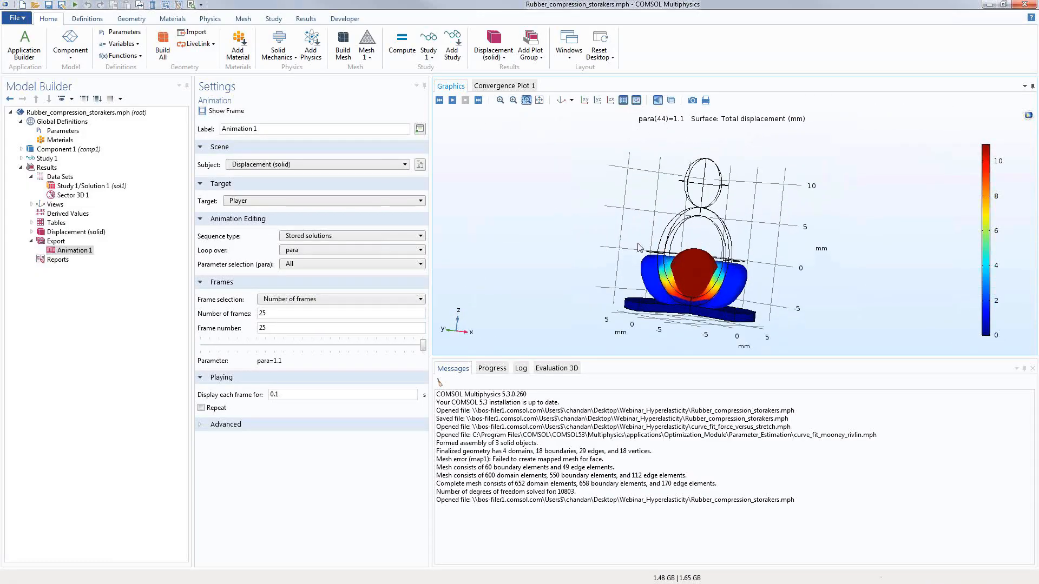
left_click_drag(598, 216, 786, 326)
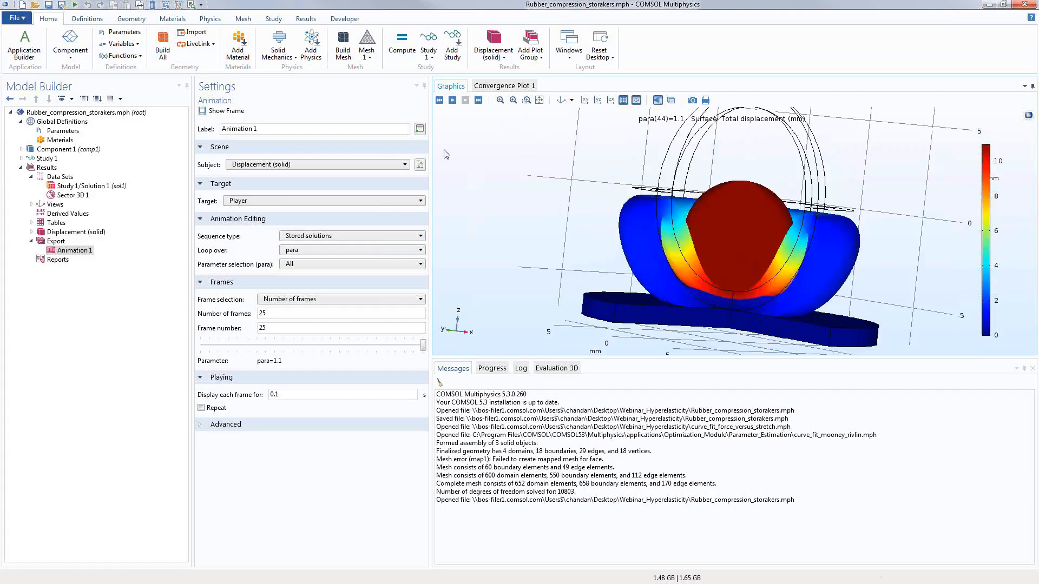
Step: Play the compression animation, then open the Surface 1 plot settings
left_click(452, 100)
left_click(31, 232)
left_click(69, 241)
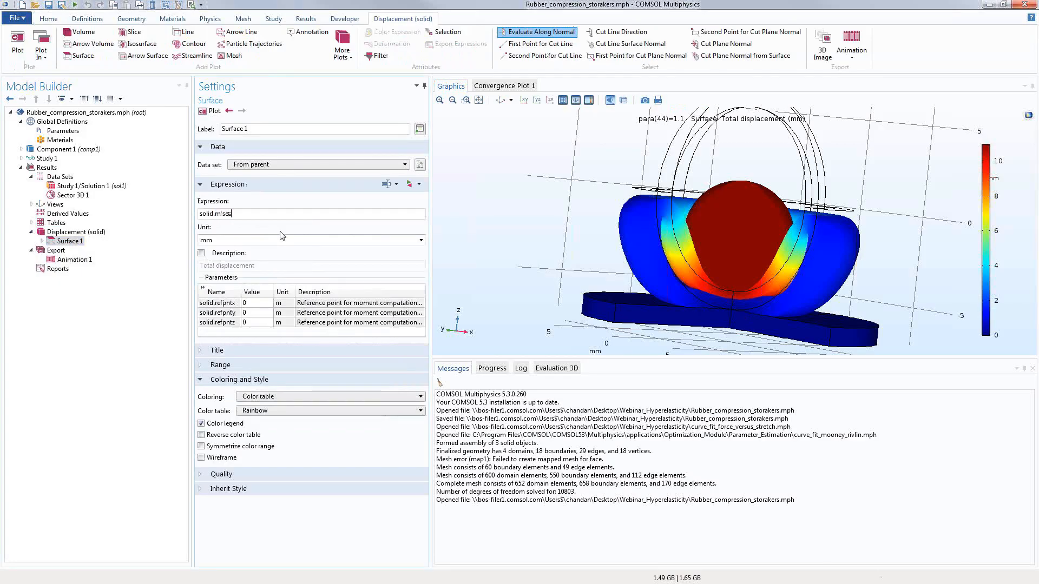
Step: Plot von Mises stress and play Animation 1 to inspect the stress bands
left_click(211, 111)
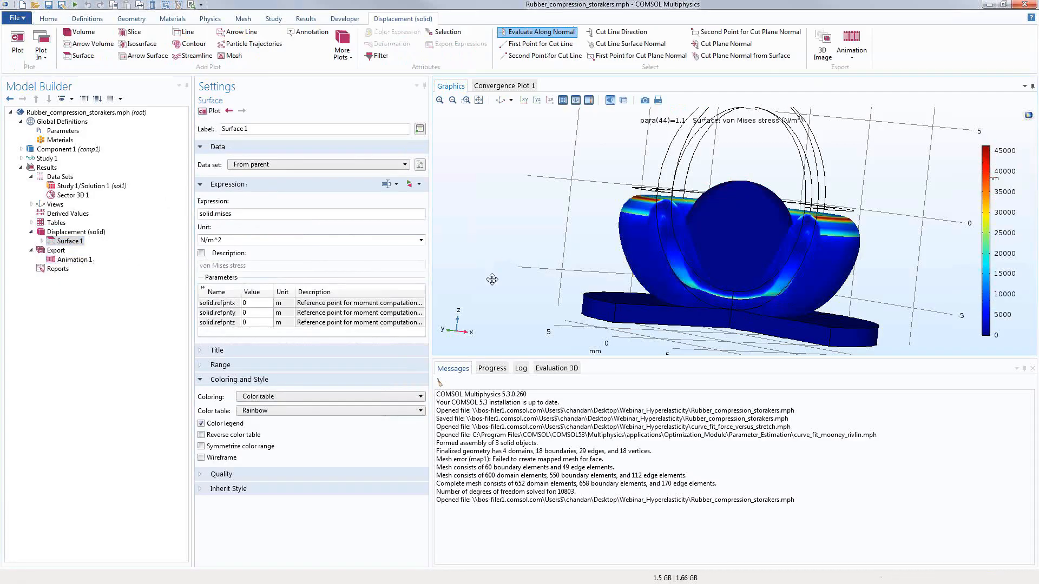
left_click_drag(495, 275, 492, 272)
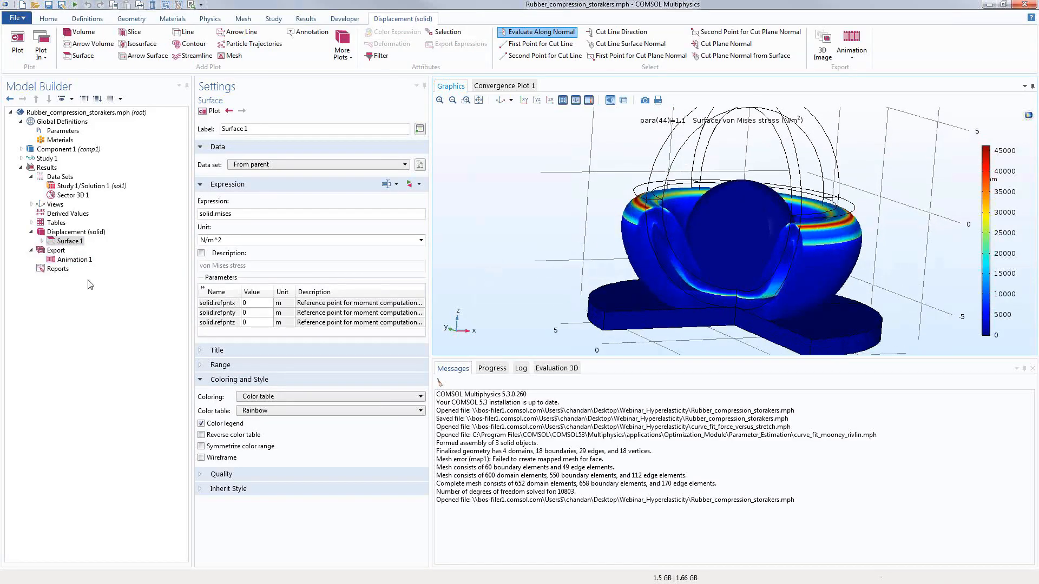
left_click(75, 260)
left_click(453, 100)
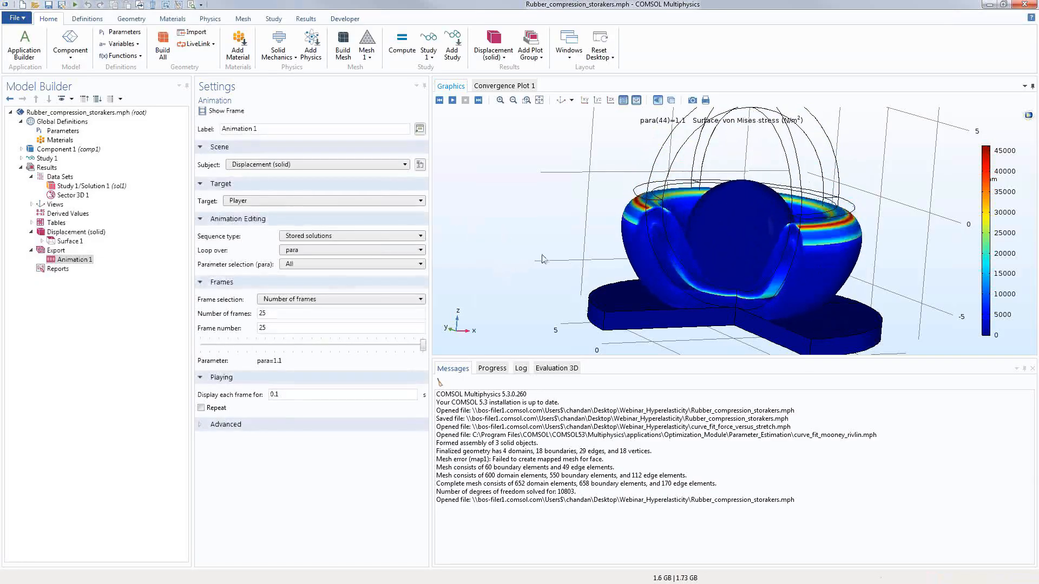
left_click_drag(577, 279, 534, 267)
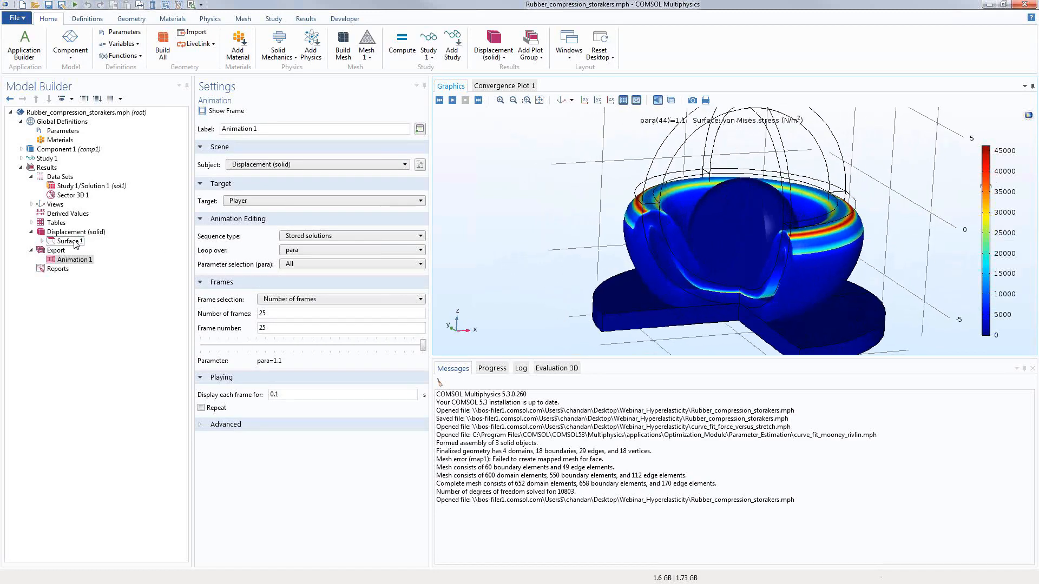
Step: Change the Surface 1 expression from solid.mises to solid.Tn to plot contact pressure
left_click(70, 241)
left_click(419, 184)
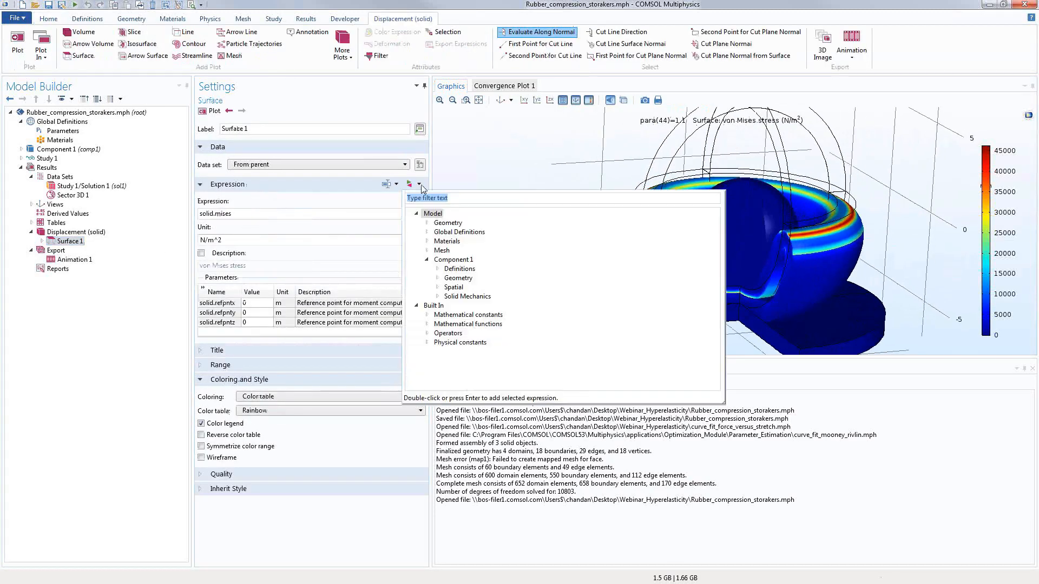
left_click(261, 214)
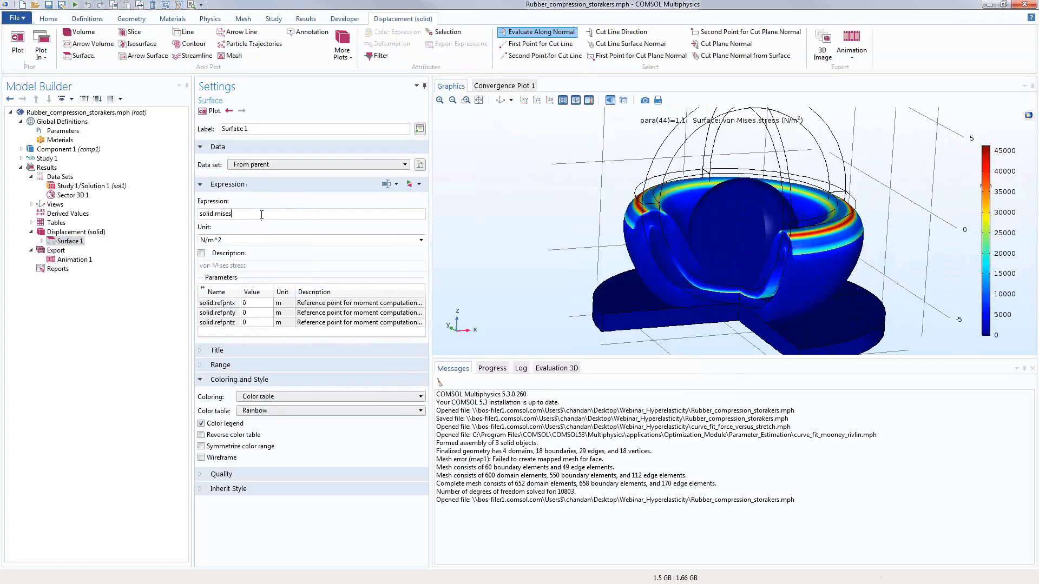
double_click(218, 213)
type("Tn")
left_click(211, 111)
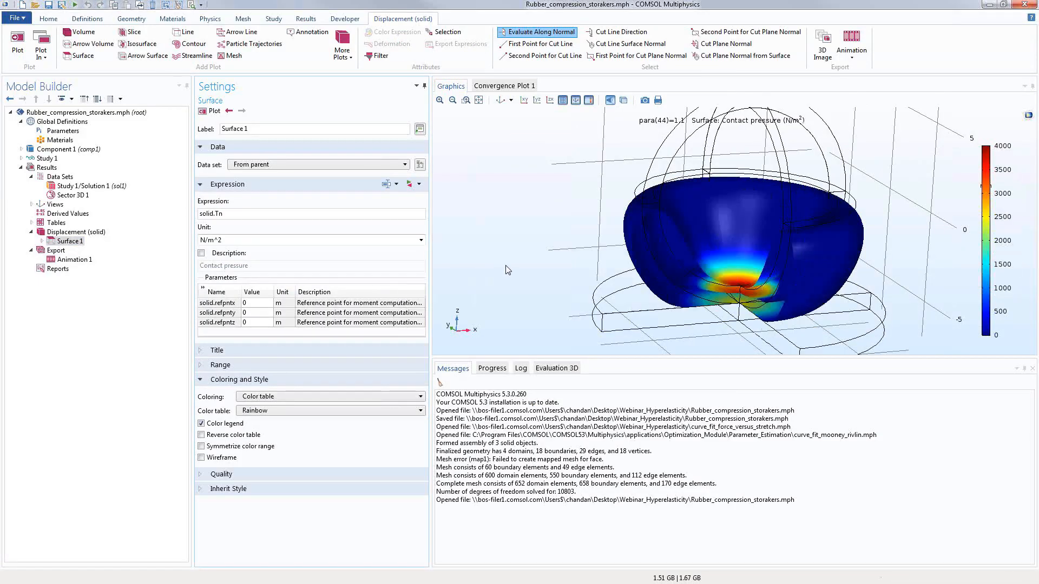
left_click_drag(497, 260, 506, 259)
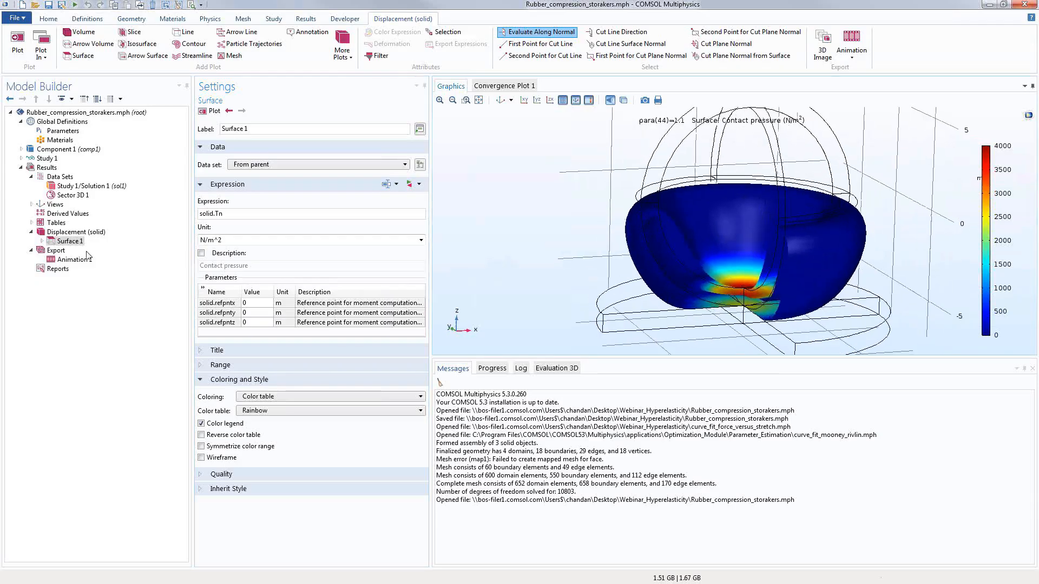
left_click(80, 234)
Step: Plot contact pressure at parameter value 0.375 and view it from several angles
left_click(420, 180)
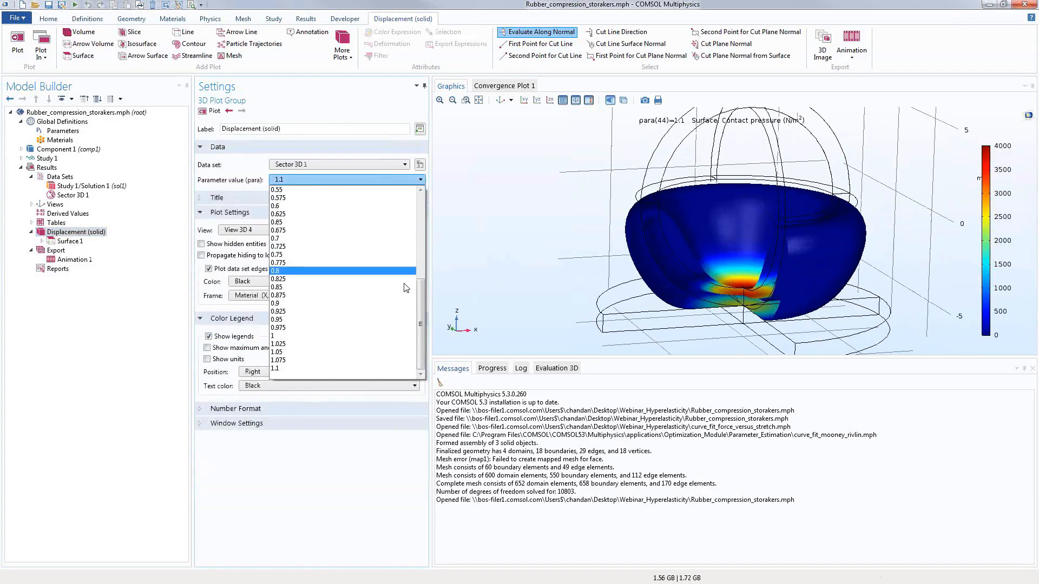
left_click_drag(422, 295, 422, 243)
left_click(352, 237)
left_click(217, 112)
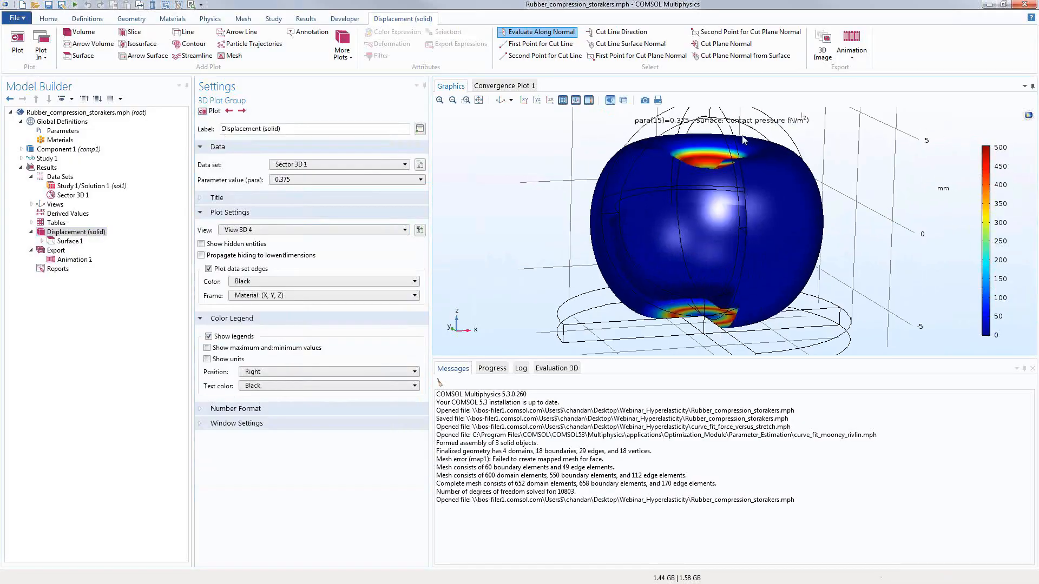
left_click_drag(556, 248, 579, 317)
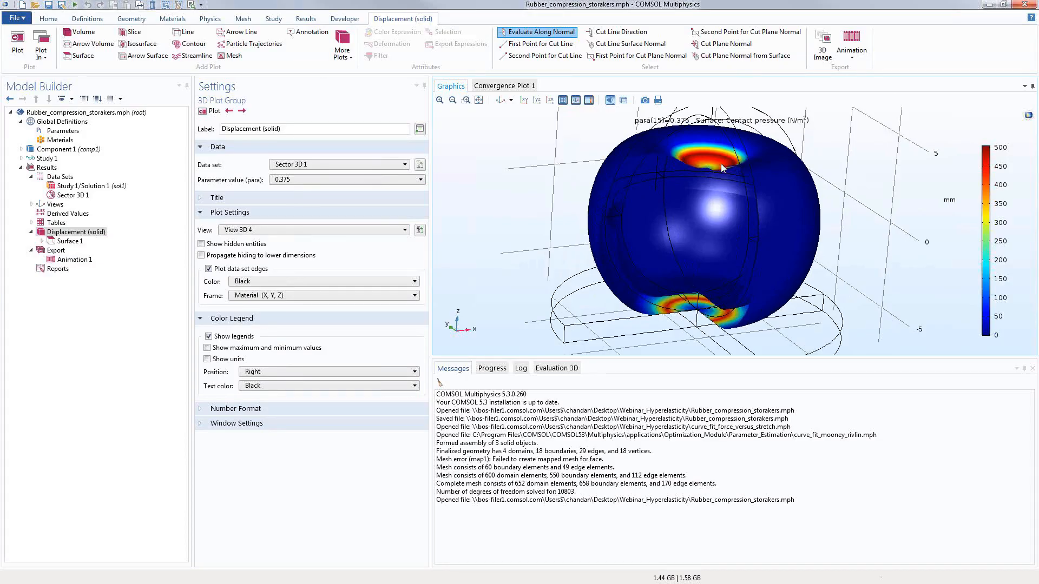
mouse_move(617, 280)
left_mouse_down()
mouse_move(604, 266)
mouse_move(607, 275)
left_mouse_up()
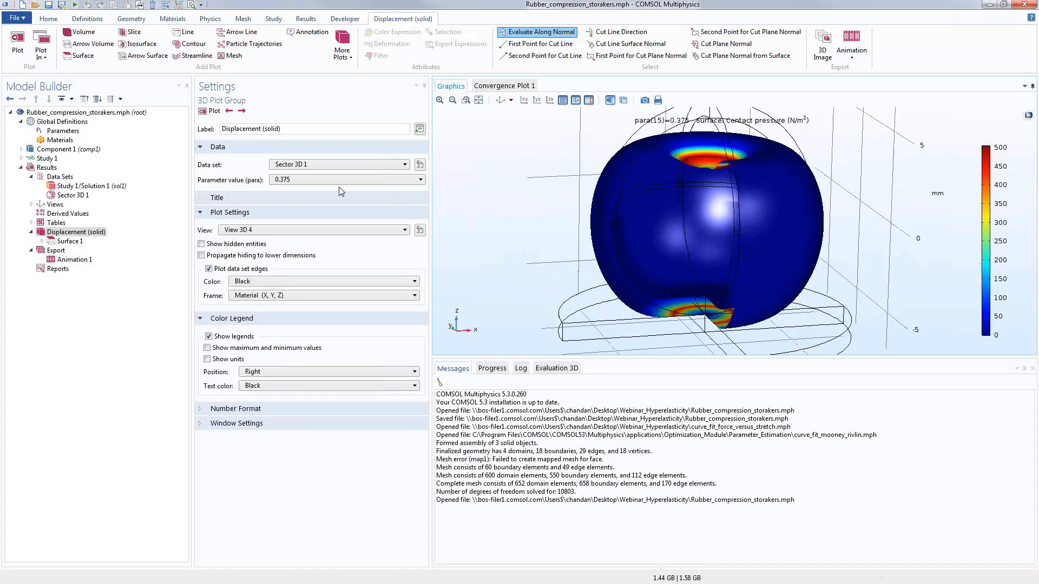
Step: Plot contact pressure at the final parameter value 1.1
left_click(325, 184)
scroll(303, 244, "down", 2)
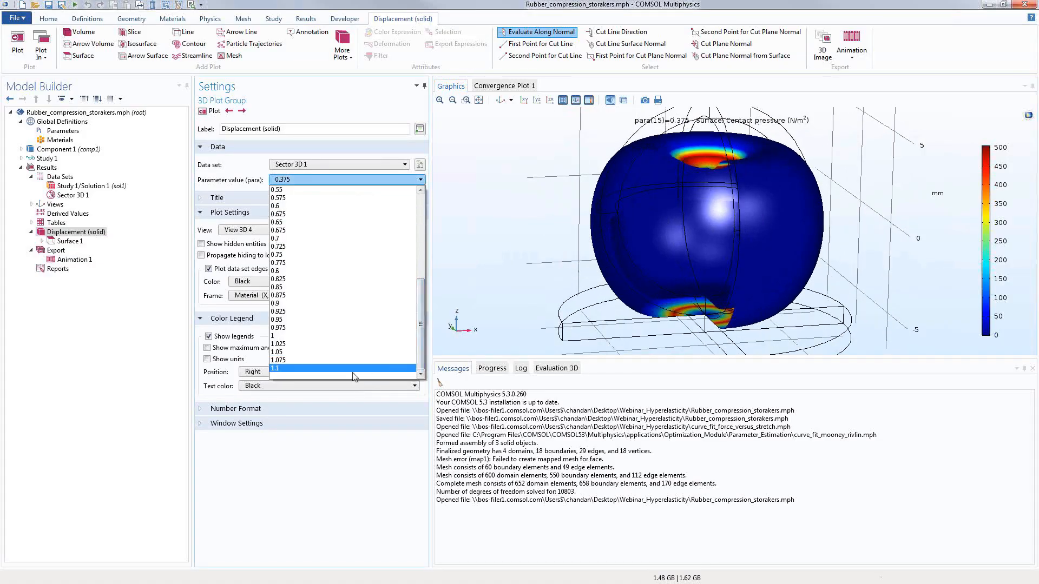
left_click(274, 255)
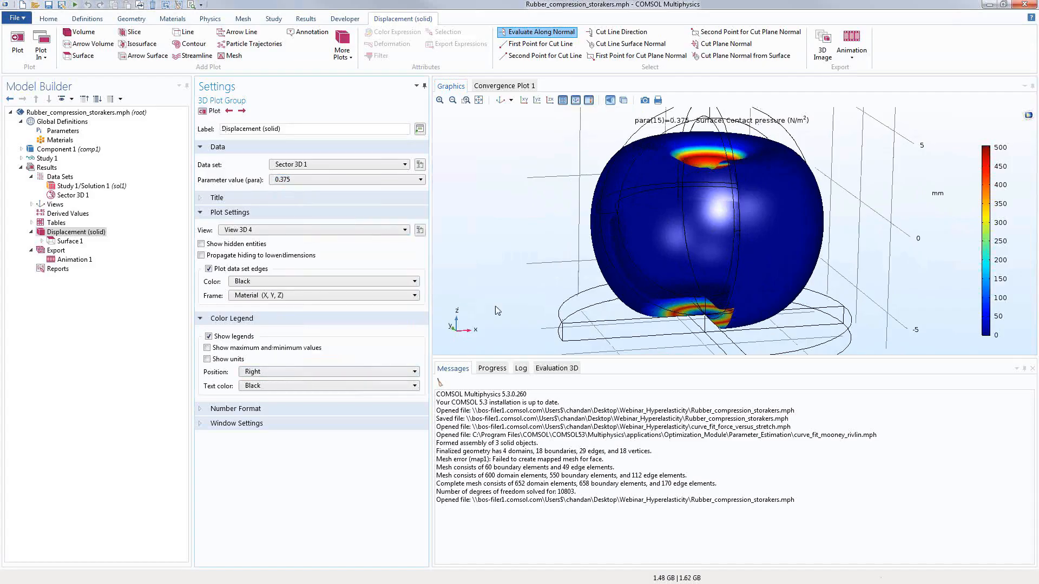
left_click(292, 183)
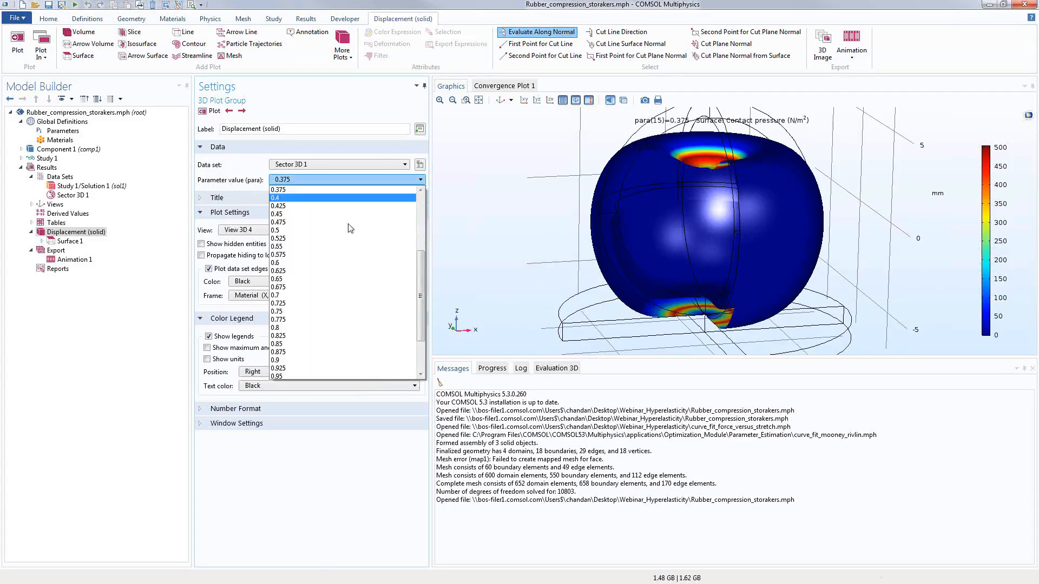
left_click(422, 359)
left_click(356, 369)
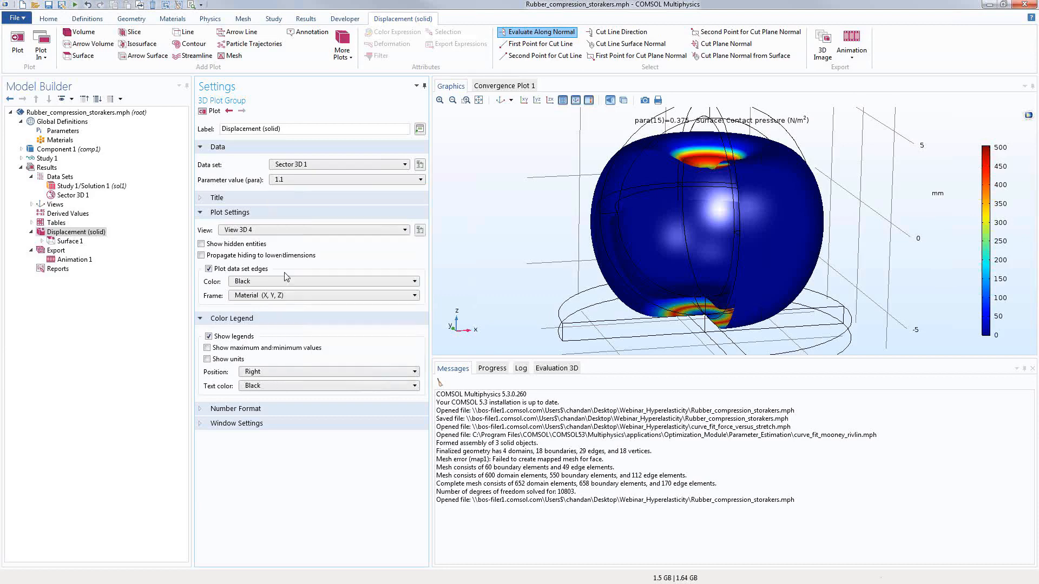
left_click(211, 111)
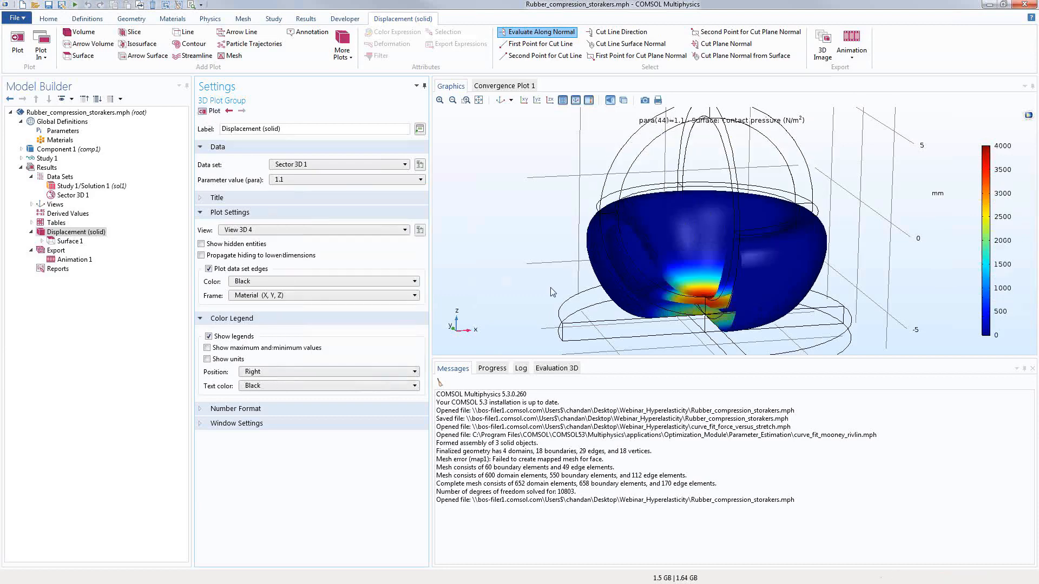
Step: Magnify the contact region, refit the view, and advance to the User defined Hyperelasticity slide
left_click_drag(593, 306, 594, 306)
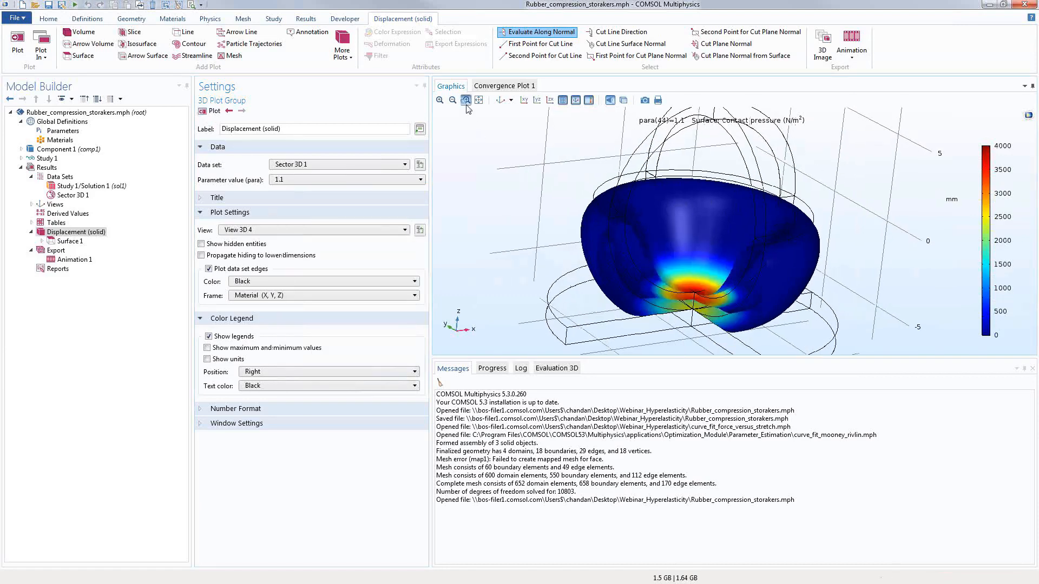
left_click_drag(609, 268, 763, 337)
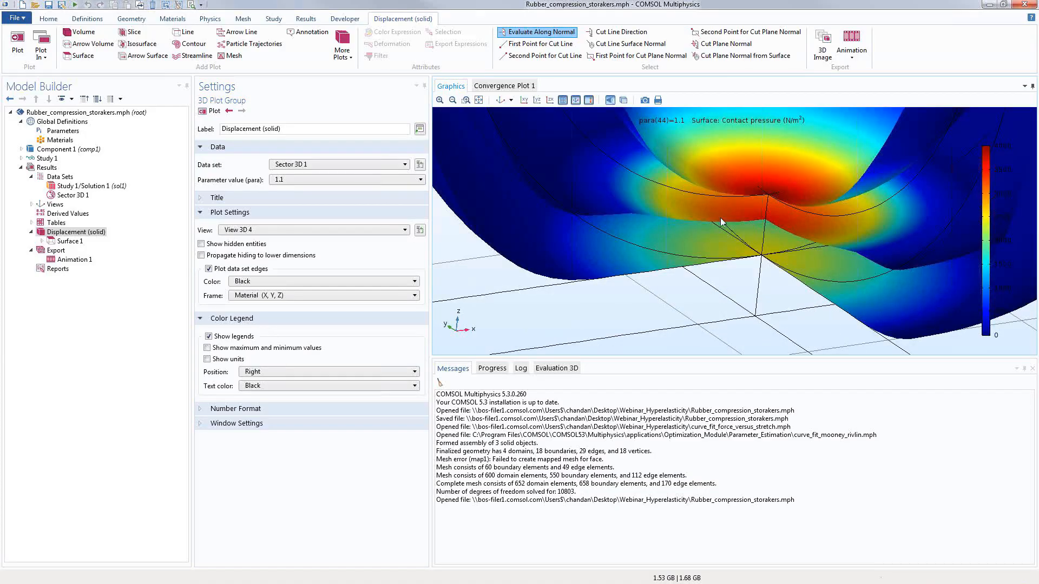
left_click(478, 100)
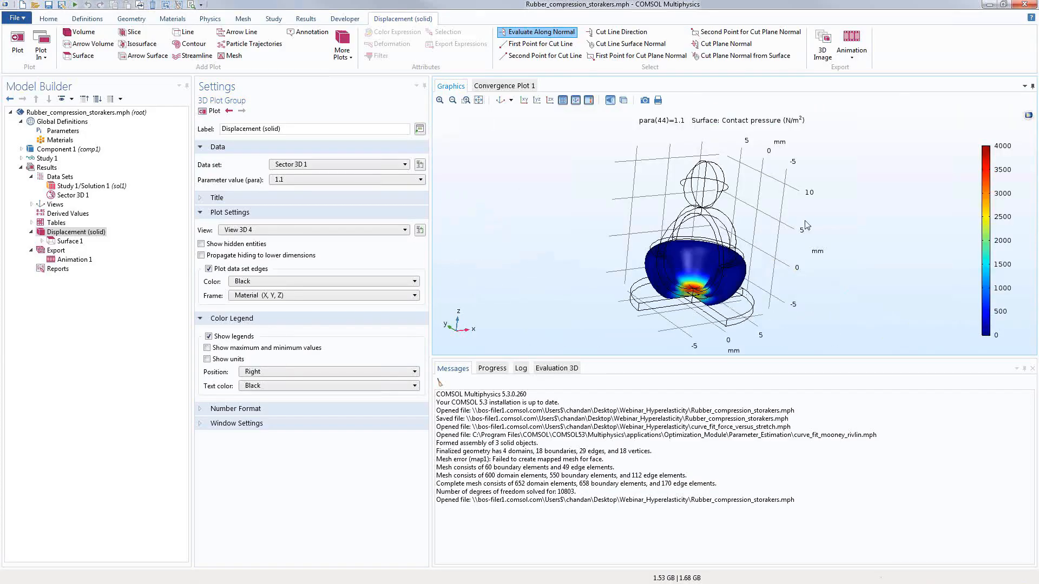
left_click_drag(732, 282, 719, 276)
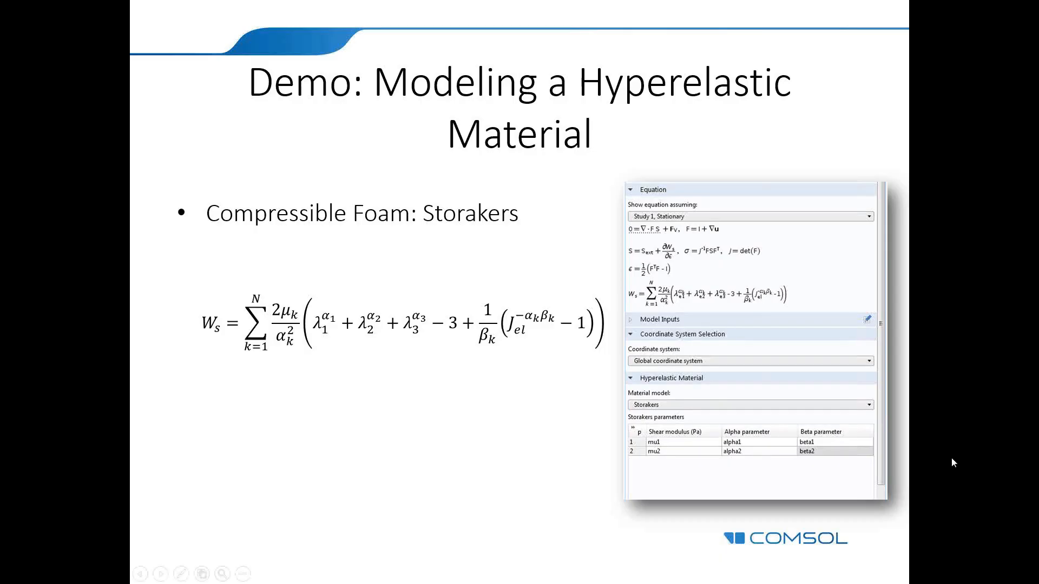
left_click(951, 457)
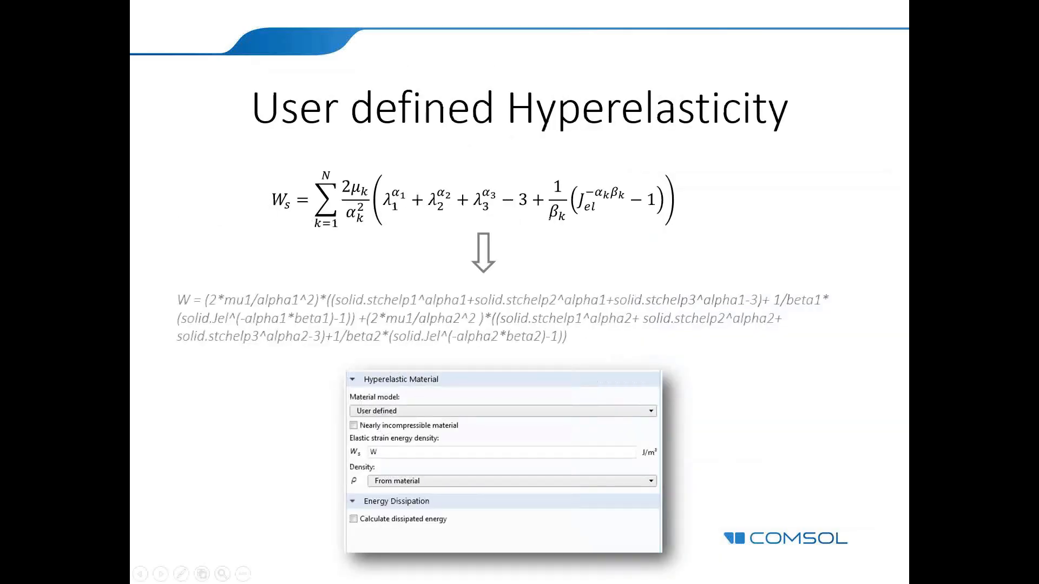
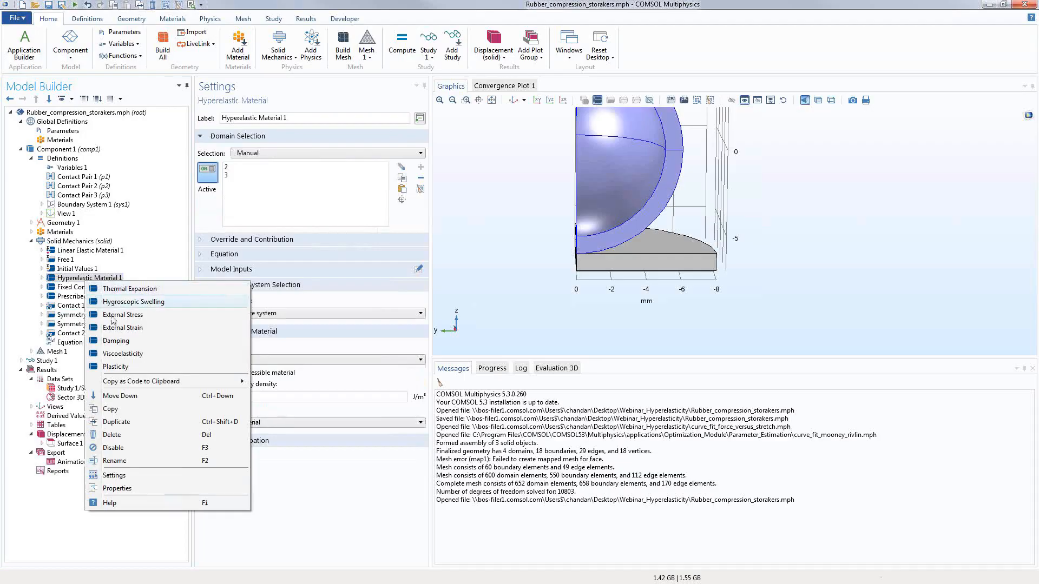
Step: Add a Viscoelasticity node using the Generalized Maxwell model, leaving the shift function at None
left_click(123, 354)
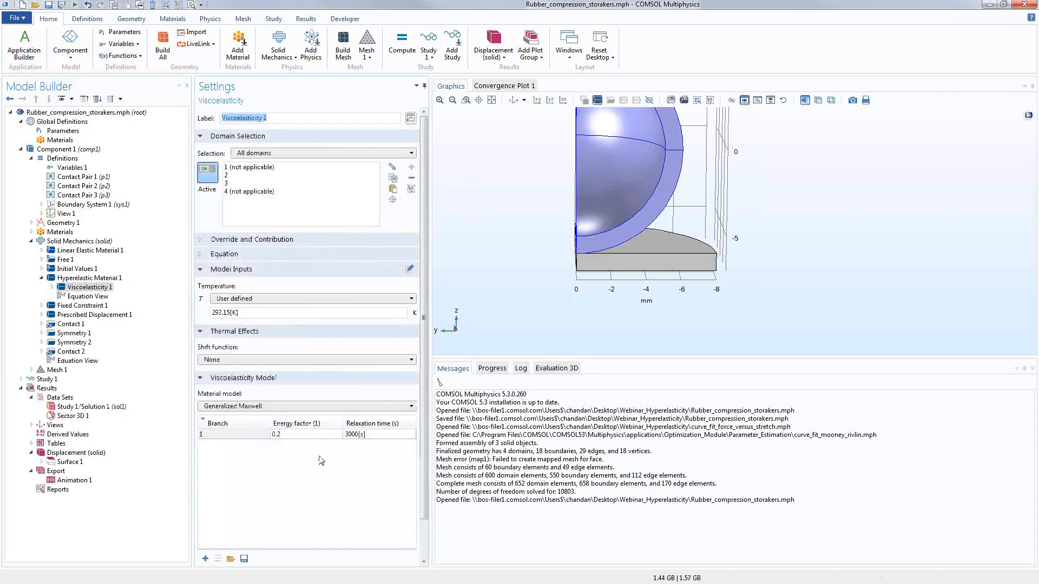
left_click(237, 406)
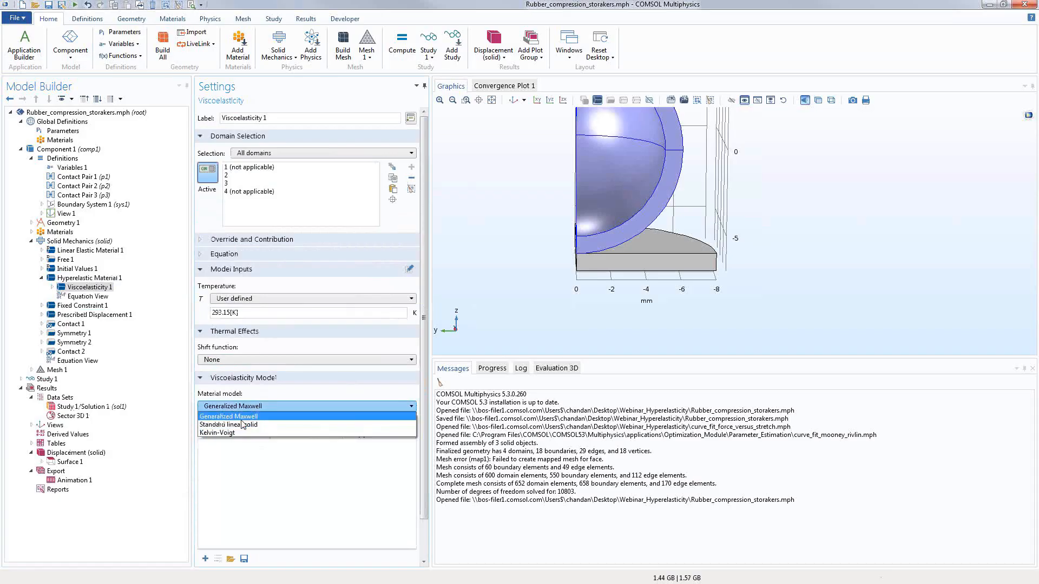
left_click(240, 416)
left_click(236, 361)
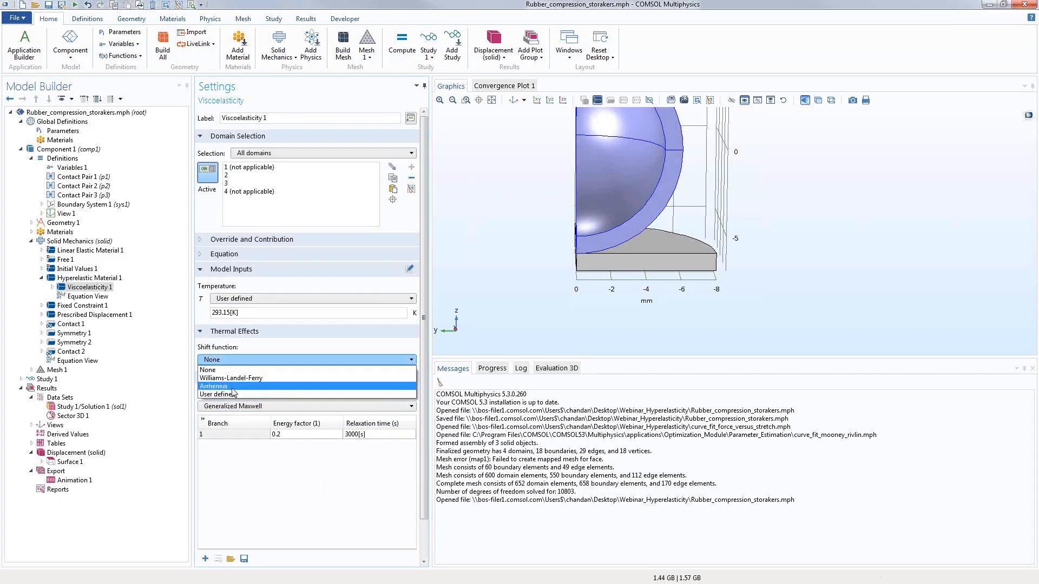
left_click(264, 481)
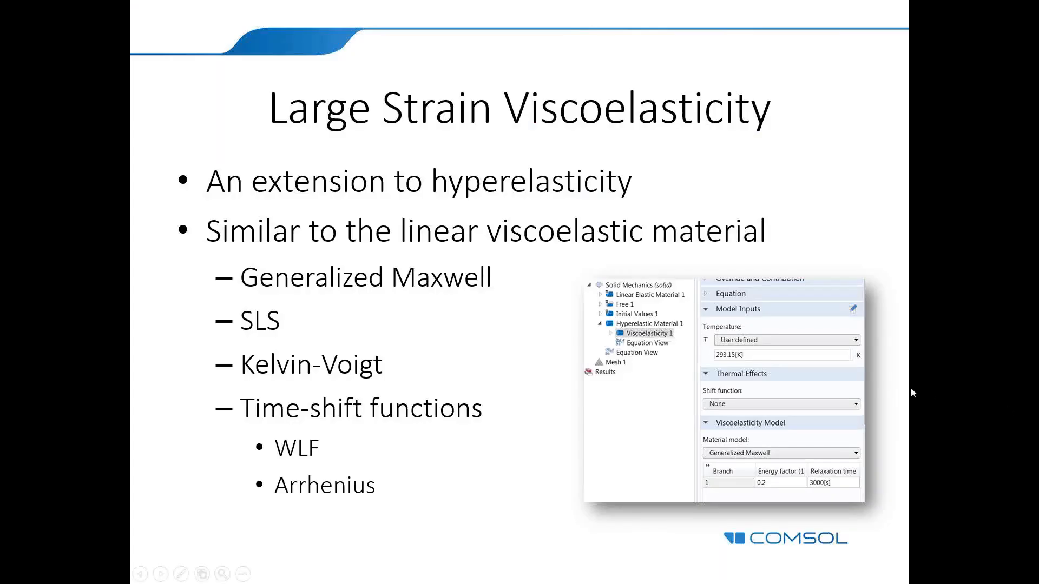
Step: Move past the Large Strain Viscoelasticity summary slide to the closing Thank You slide
left_click(911, 389)
key("Left")
left_click(907, 343)
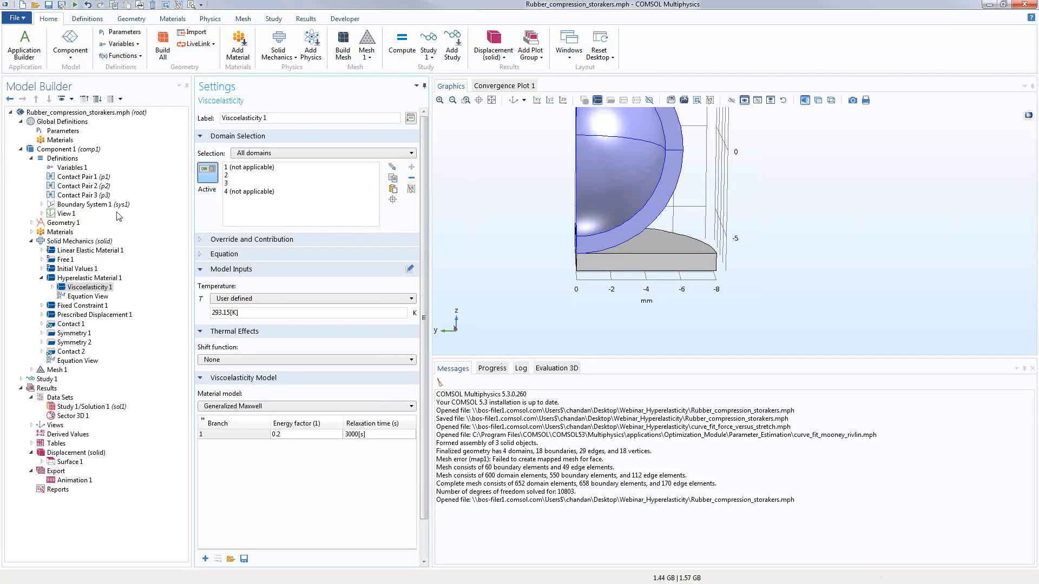
Step: Add Heat Transfer in Solids to Component 1, then zoom to extents and rotate the 3D model
left_click(76, 152)
right_click(75, 152)
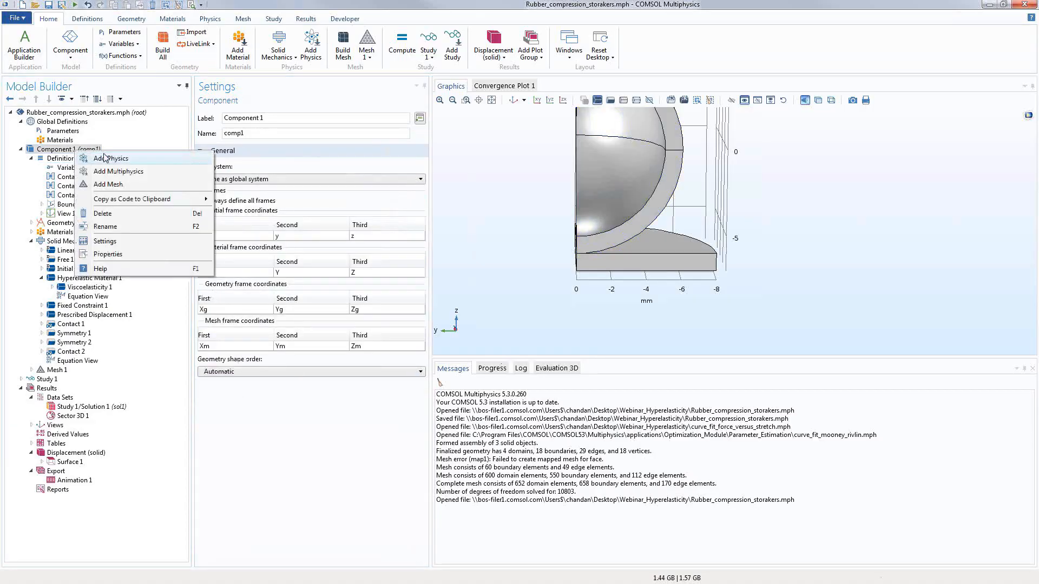
left_click(223, 325)
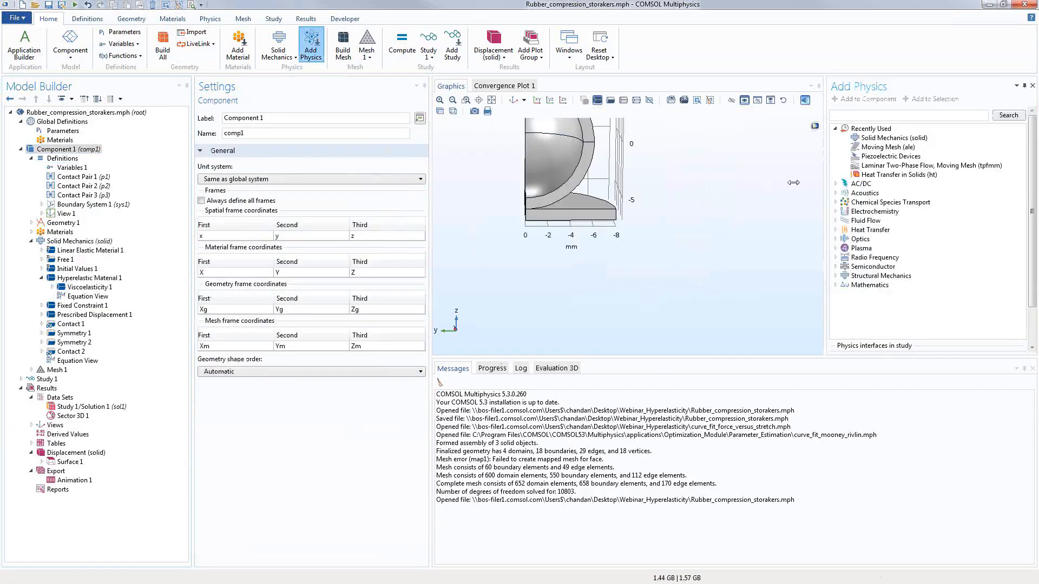
left_click(898, 177)
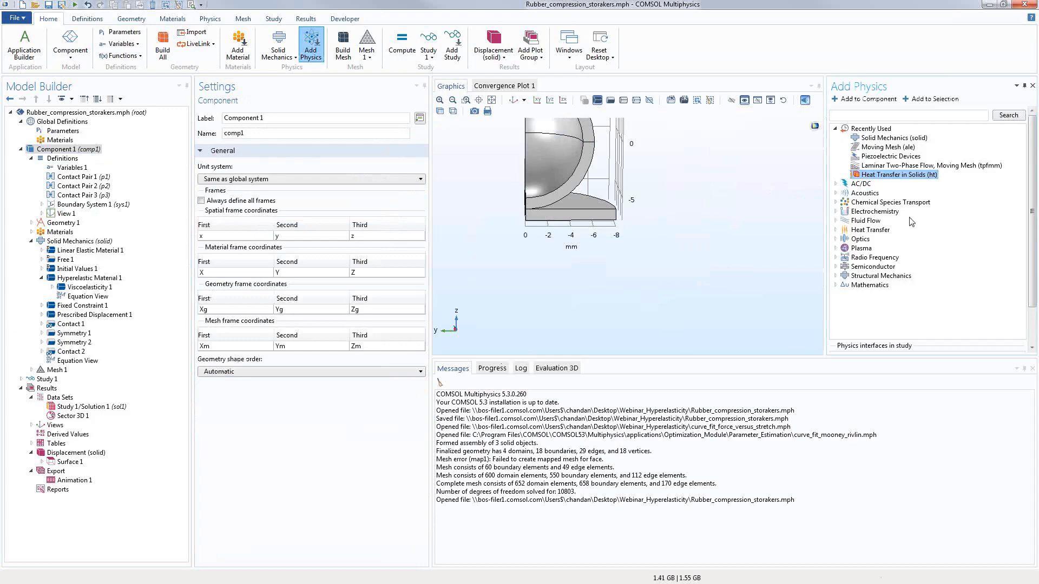
left_click(1033, 88)
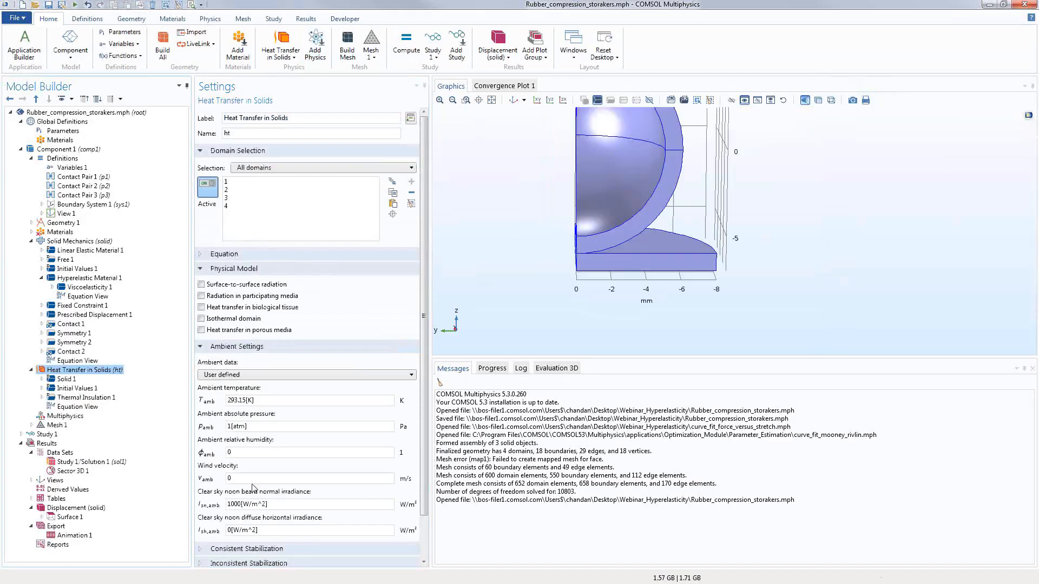
left_click(492, 101)
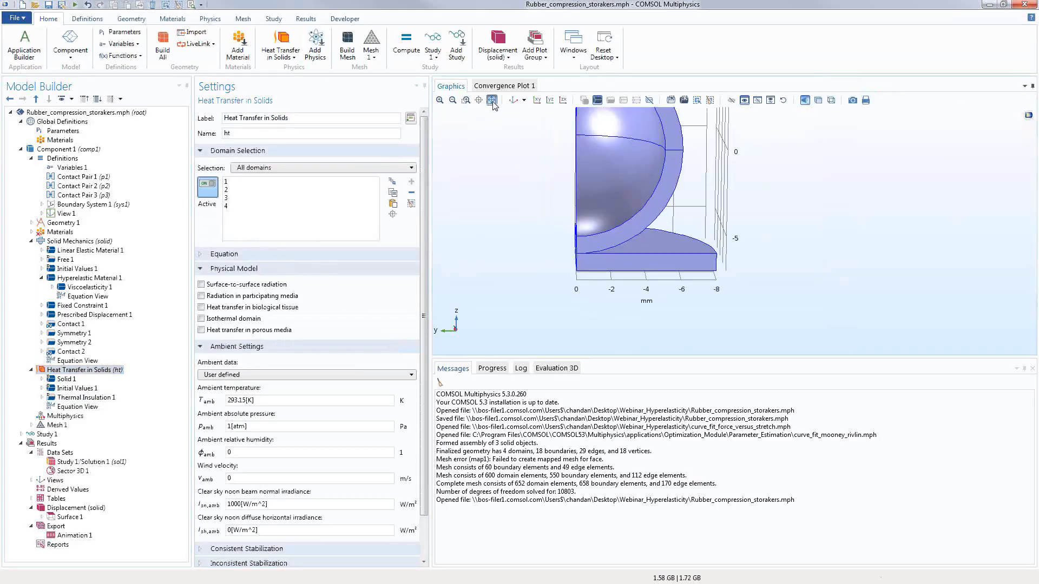
left_click_drag(620, 245, 565, 248)
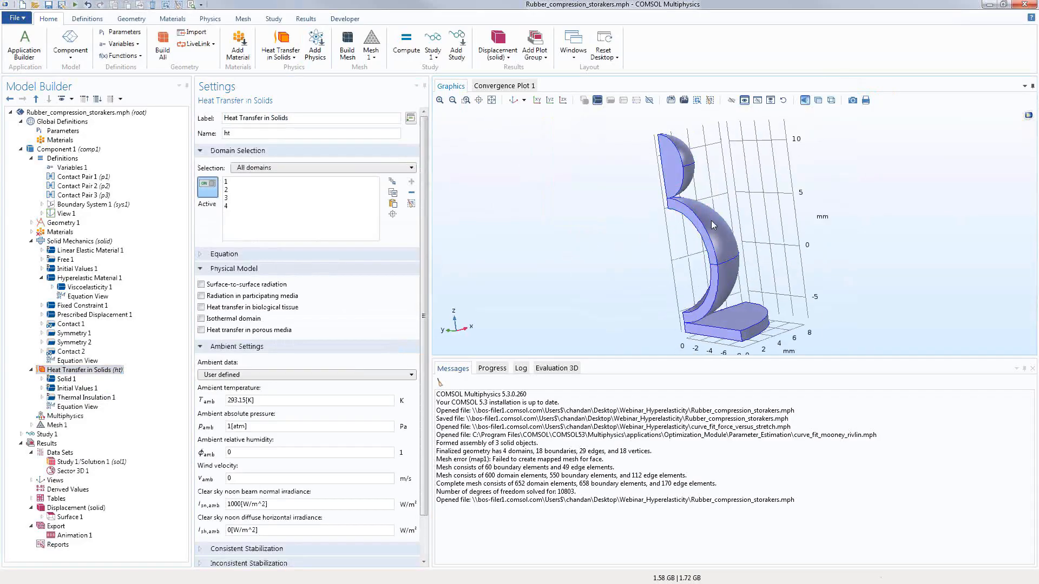
Step: Add Pair Thermal Contact to Heat Transfer in Solids on Contact Pair 1 and Contact Pair 2
right_click(76, 370)
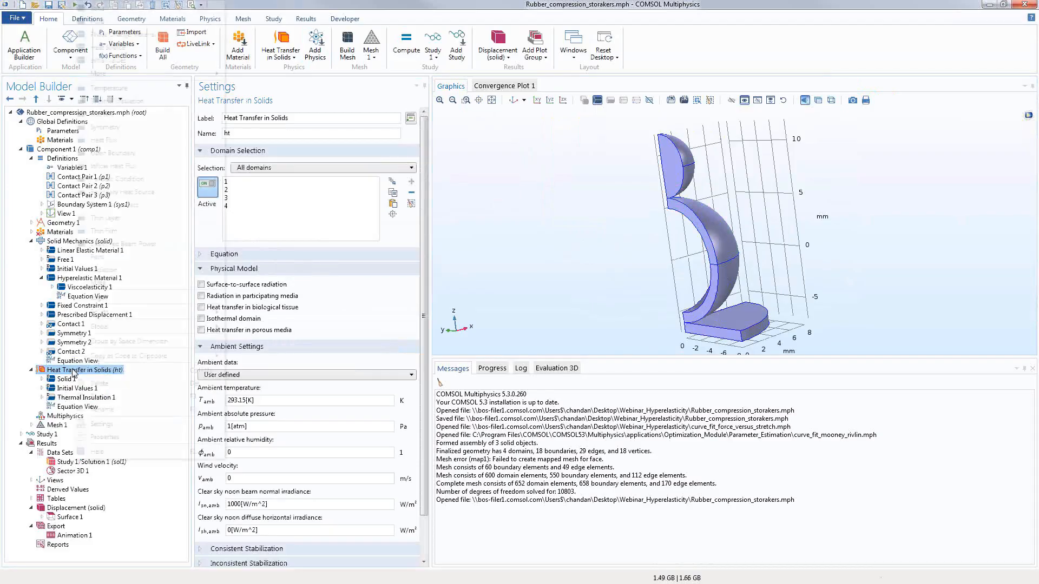
mouse_move(142, 258)
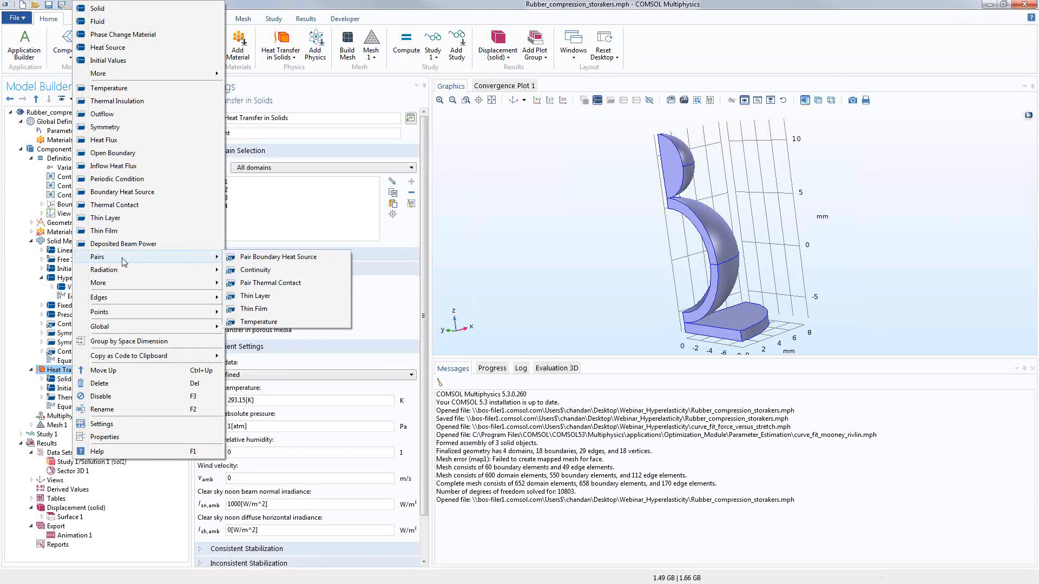
left_click(292, 286)
left_click(231, 283)
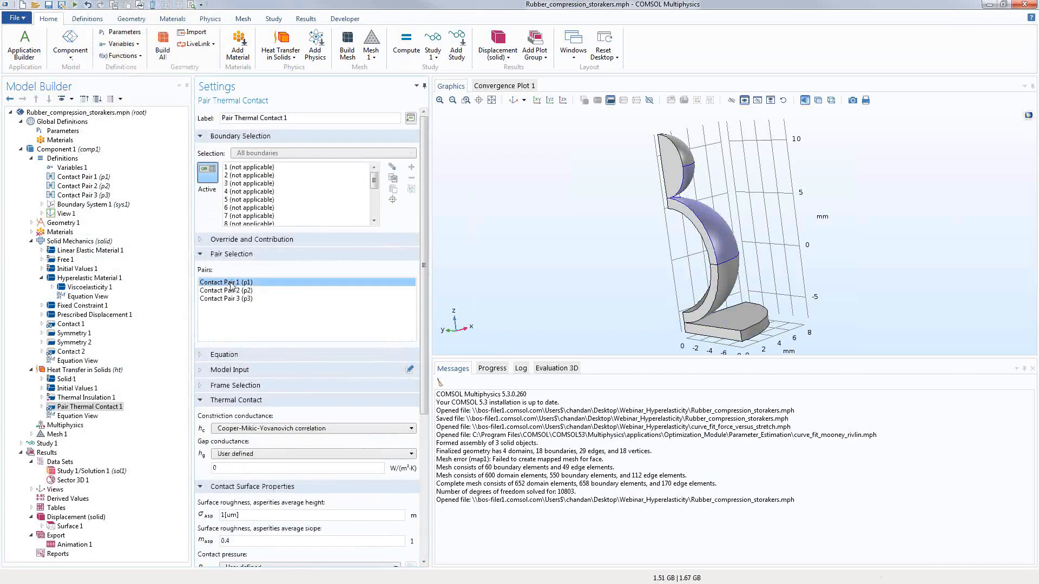
left_click(230, 291, "ctrl")
left_click_drag(474, 292, 501, 288)
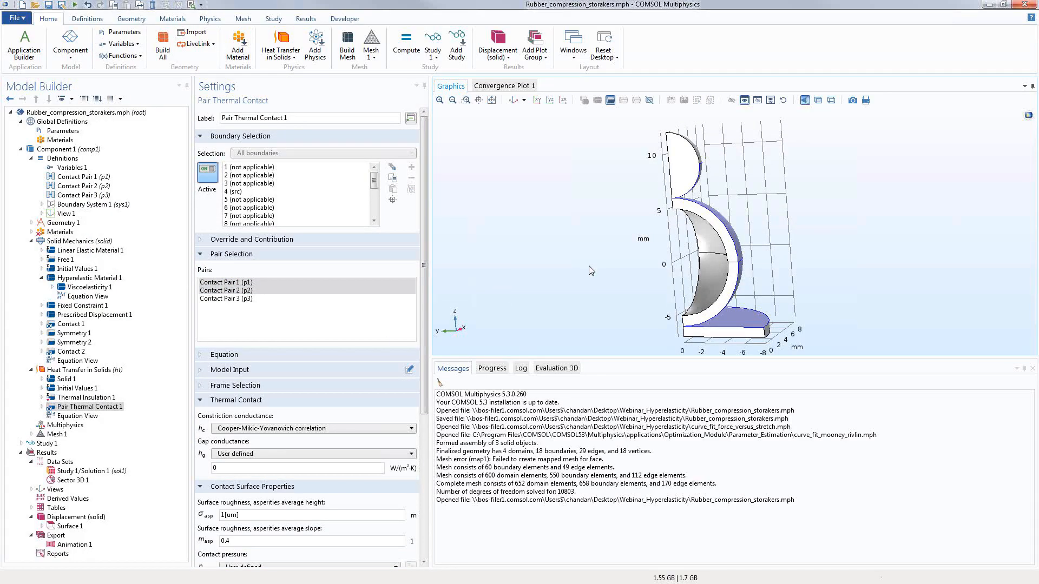
left_click(73, 372)
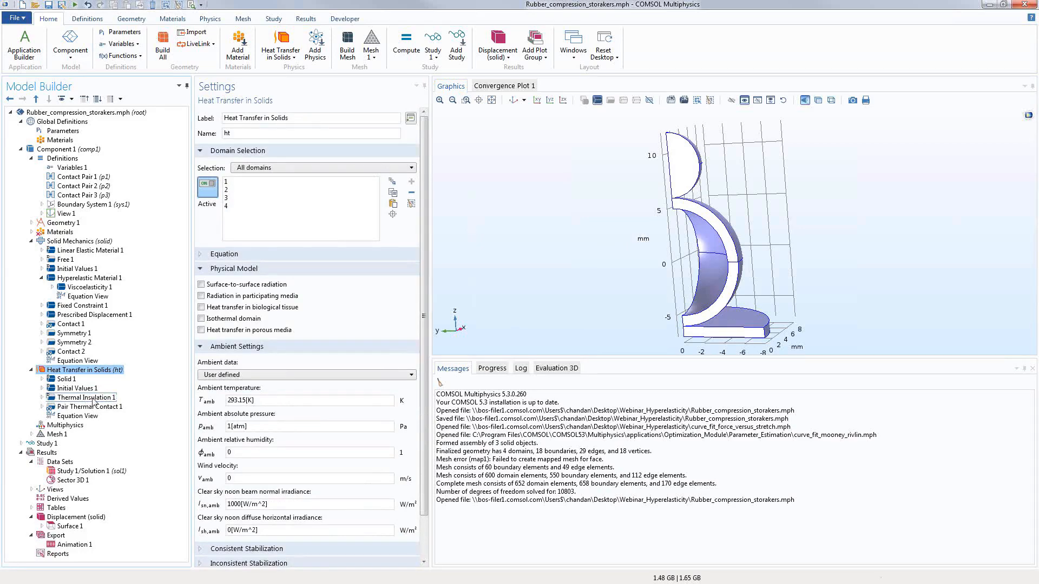
Step: Add a Thermal Expansion sub-feature under Hyperelastic Material 1
right_click(89, 278)
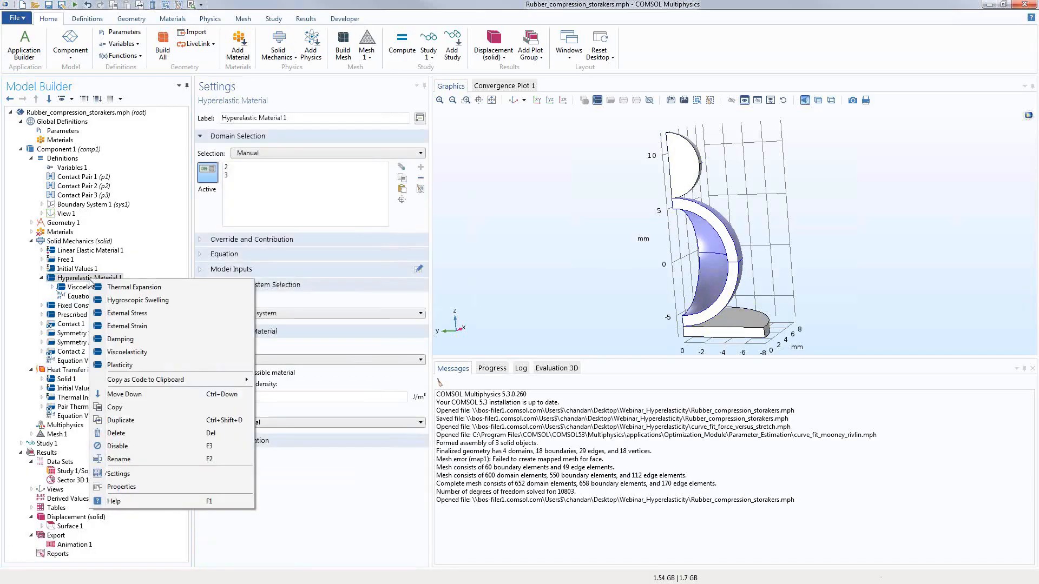
left_click(130, 287)
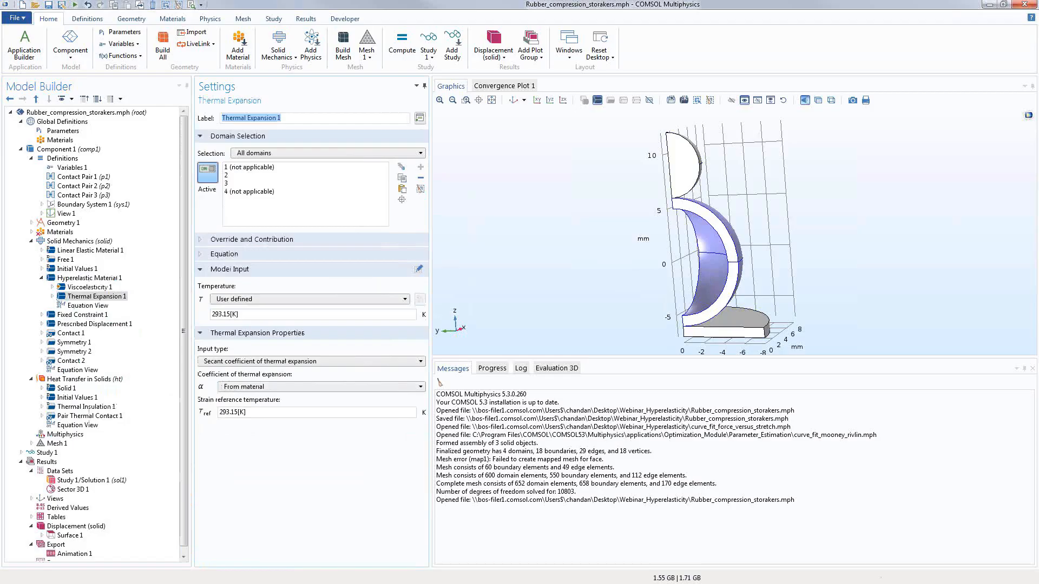
key("alt+Tab")
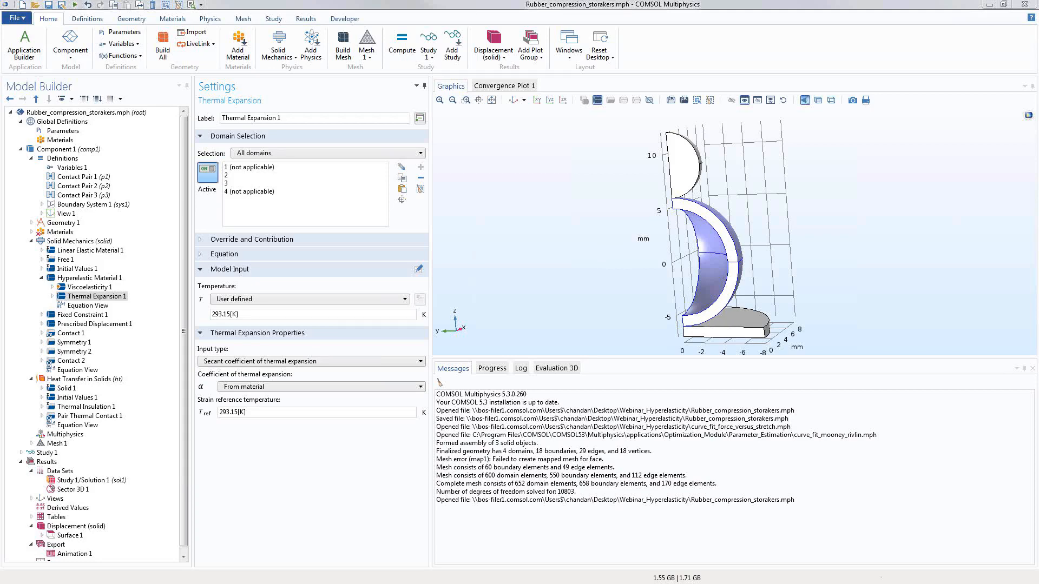
Step: Add a Friction node with static Coulomb friction to Contact 1
left_click(63, 333)
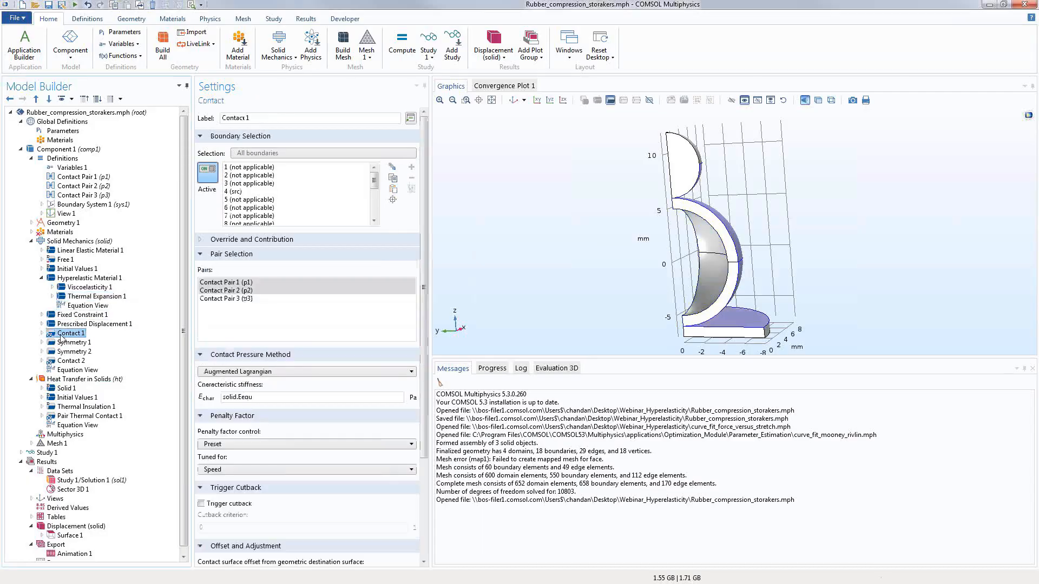
right_click(62, 337)
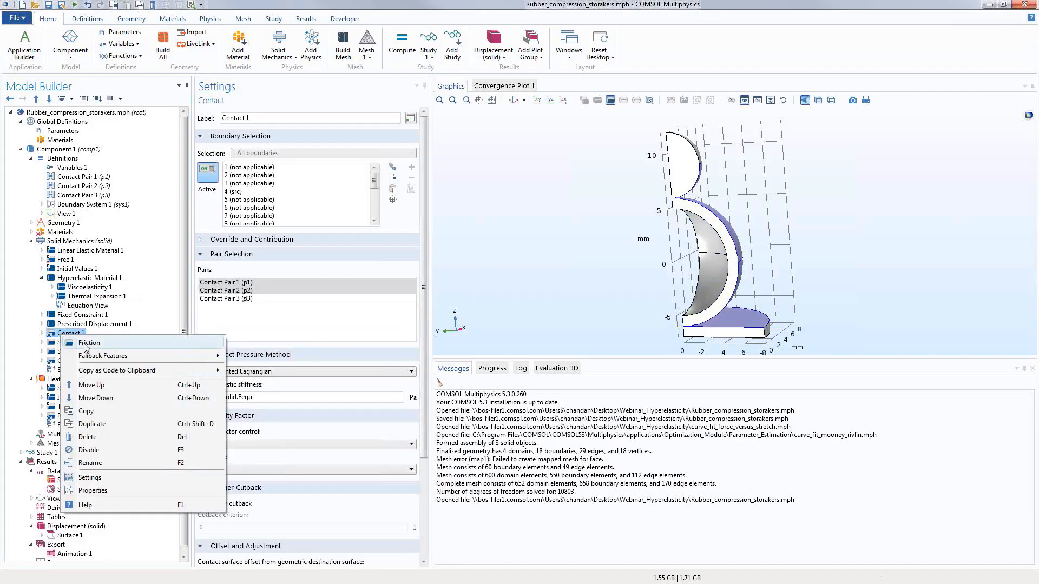
left_click(87, 344)
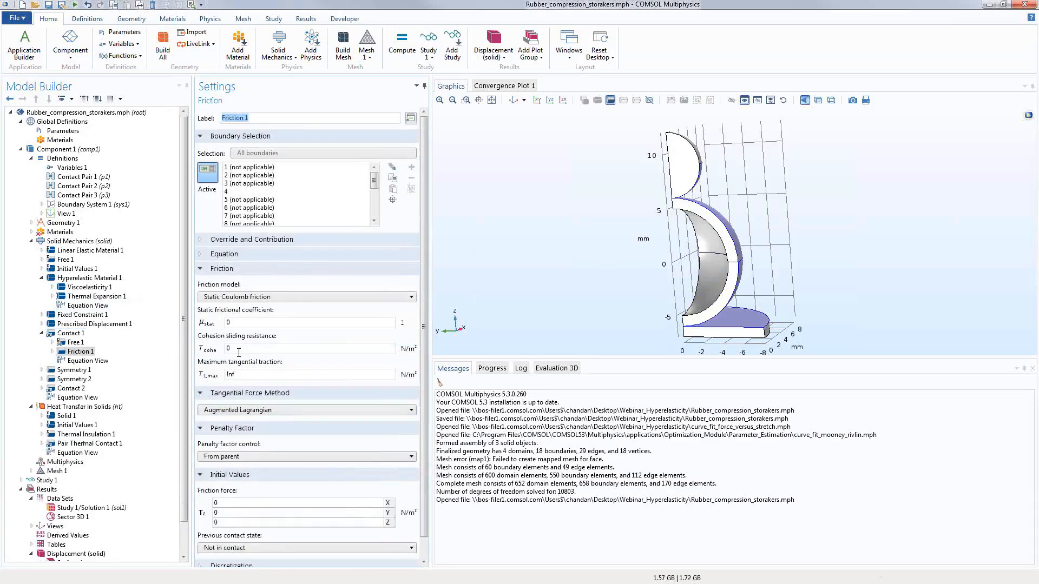
Step: Rotate the model to inspect the hemispheres' contact region
left_click_drag(512, 241, 703, 179)
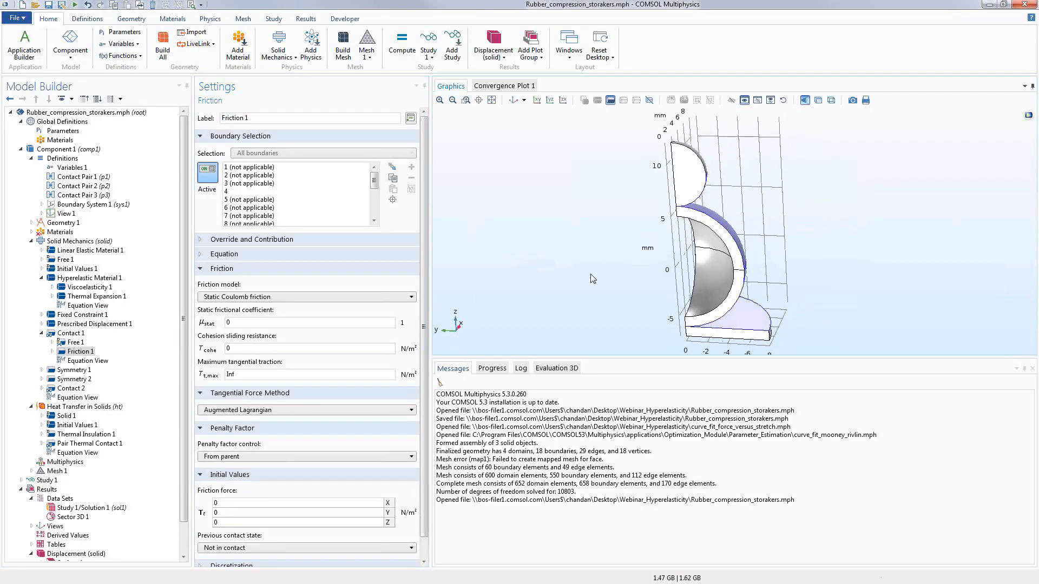
left_click_drag(544, 285, 552, 288)
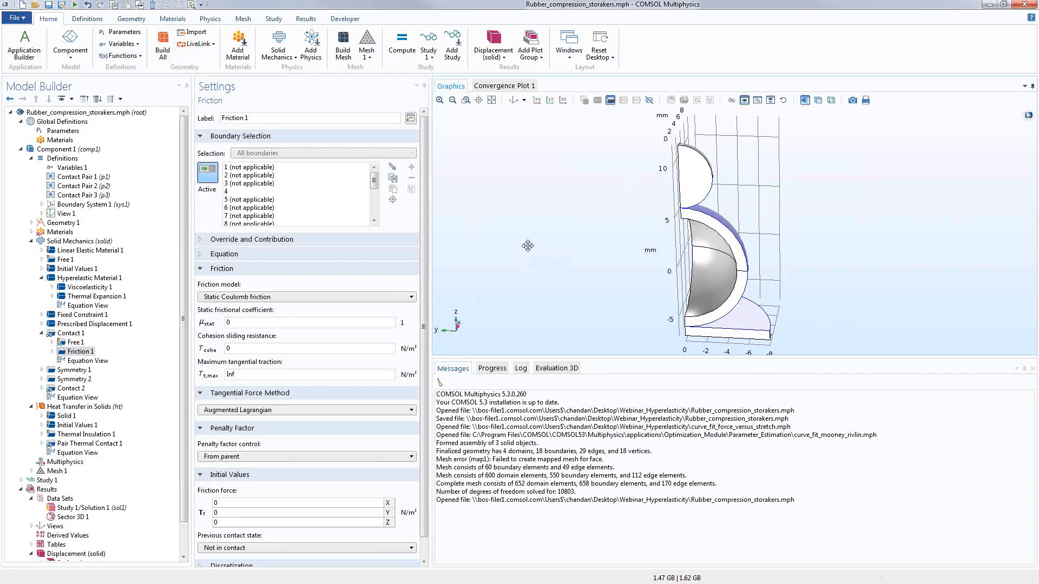
left_click_drag(527, 246, 533, 248)
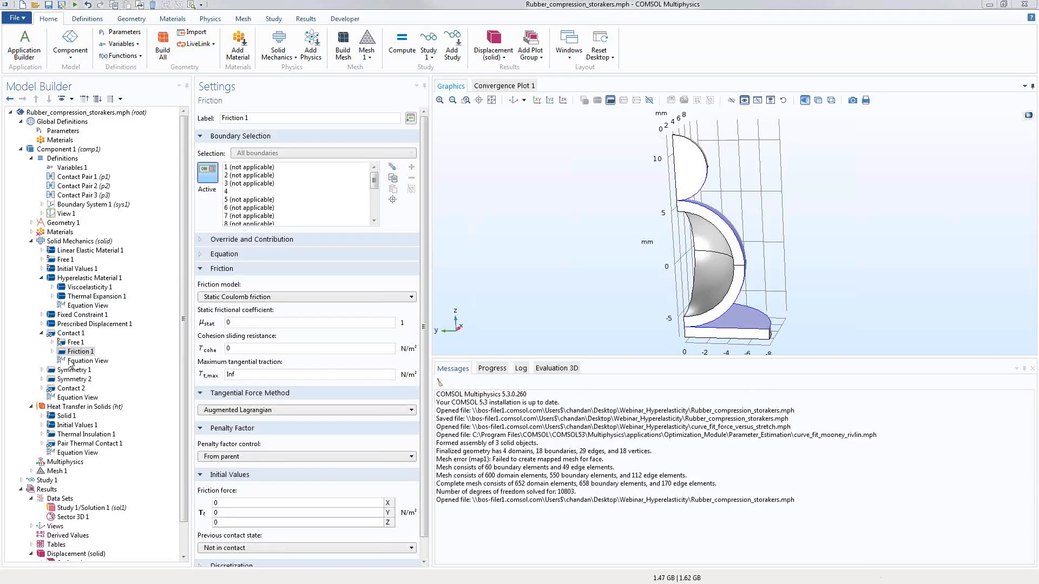
Step: Reopen Viscoelasticity 1, confirm the Generalized Maxwell model, and widen the Settings panel
left_click(71, 288)
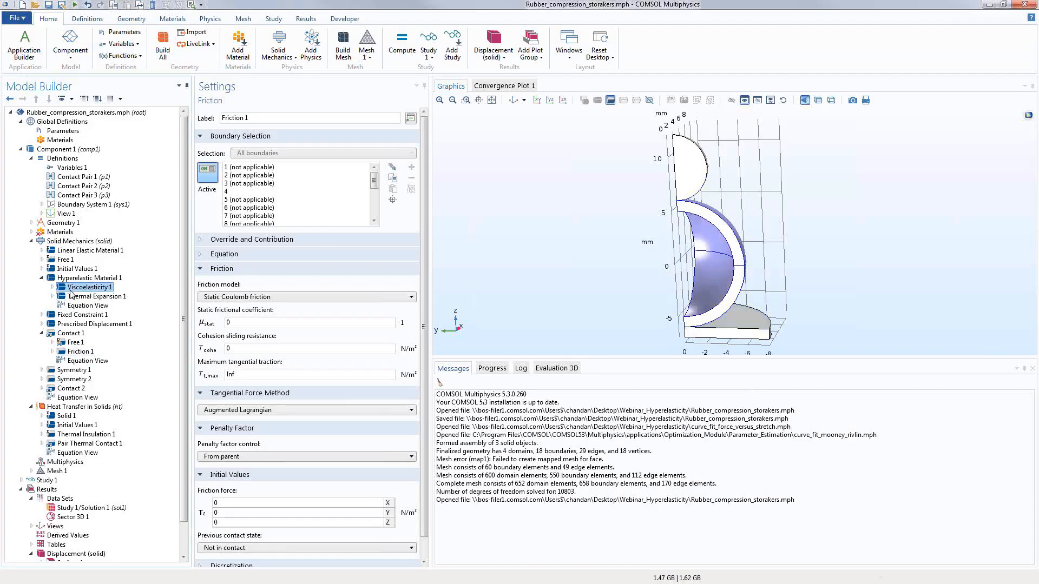
left_click(240, 406)
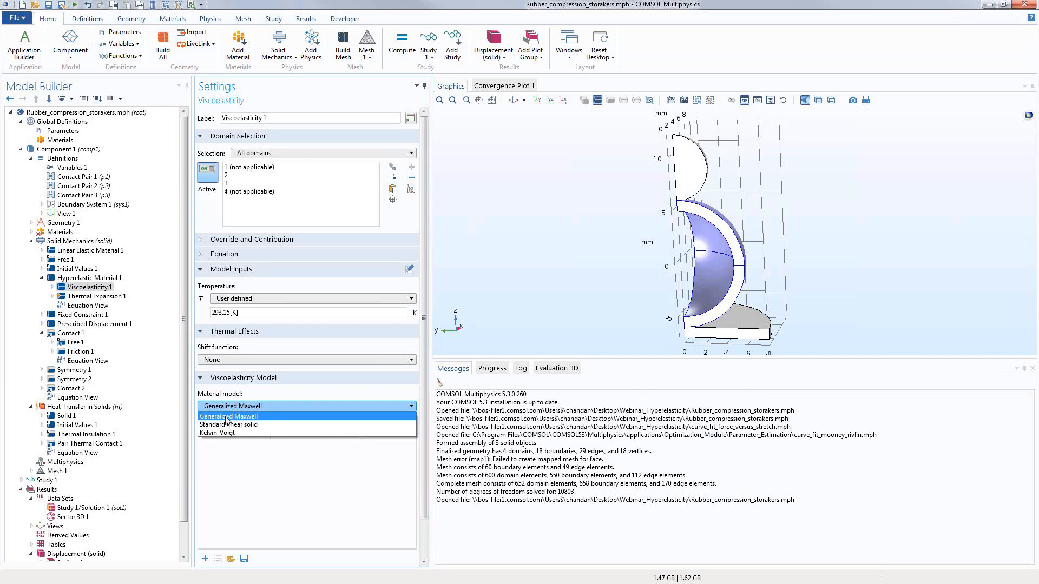
left_click(226, 418)
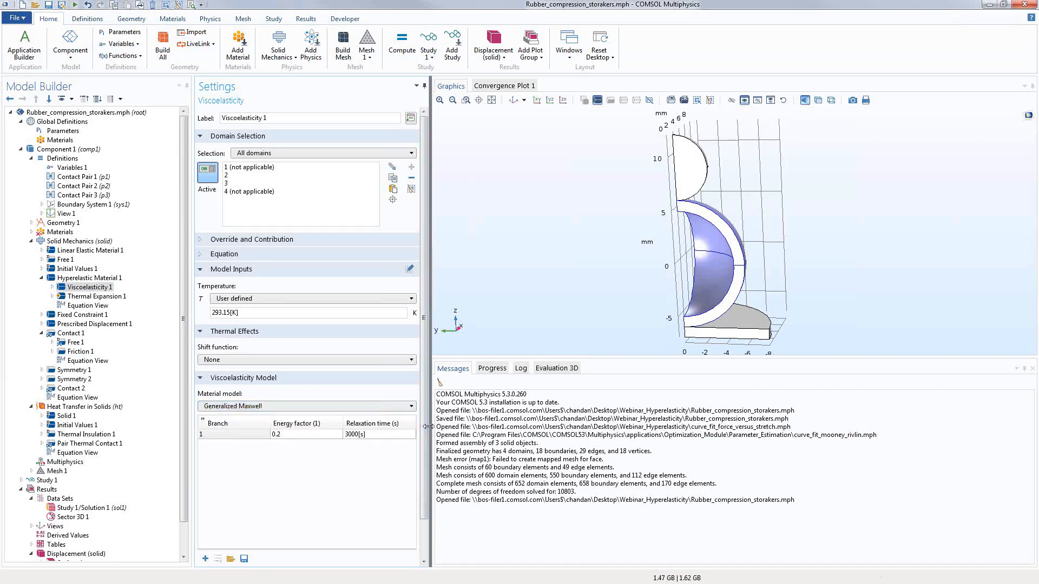
left_click_drag(425, 431, 483, 433)
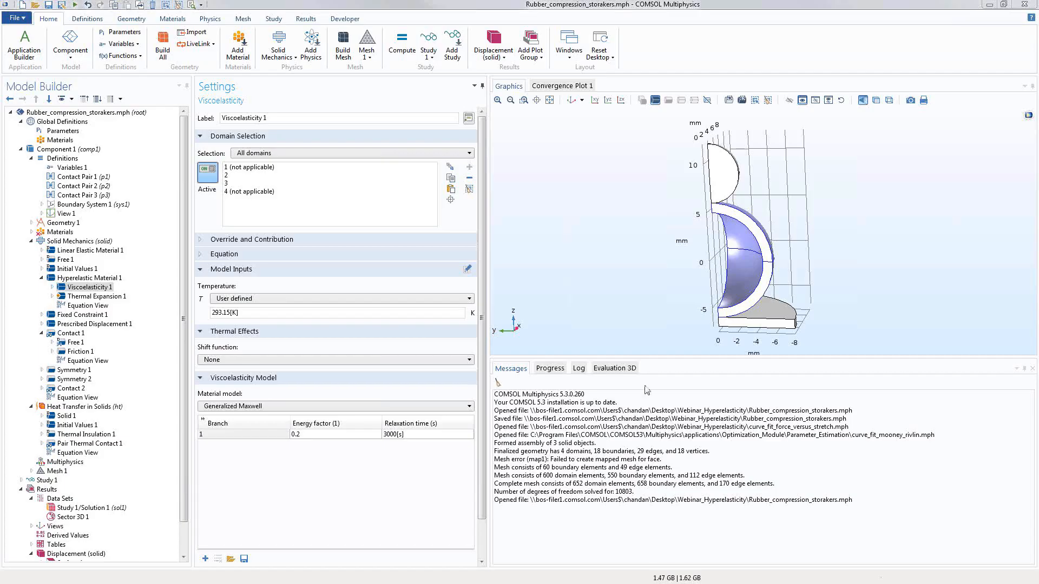
Step: Delete the Heat Transfer in Solids interface from Component 1, confirming the deletion
left_click(78, 409)
right_click(78, 408)
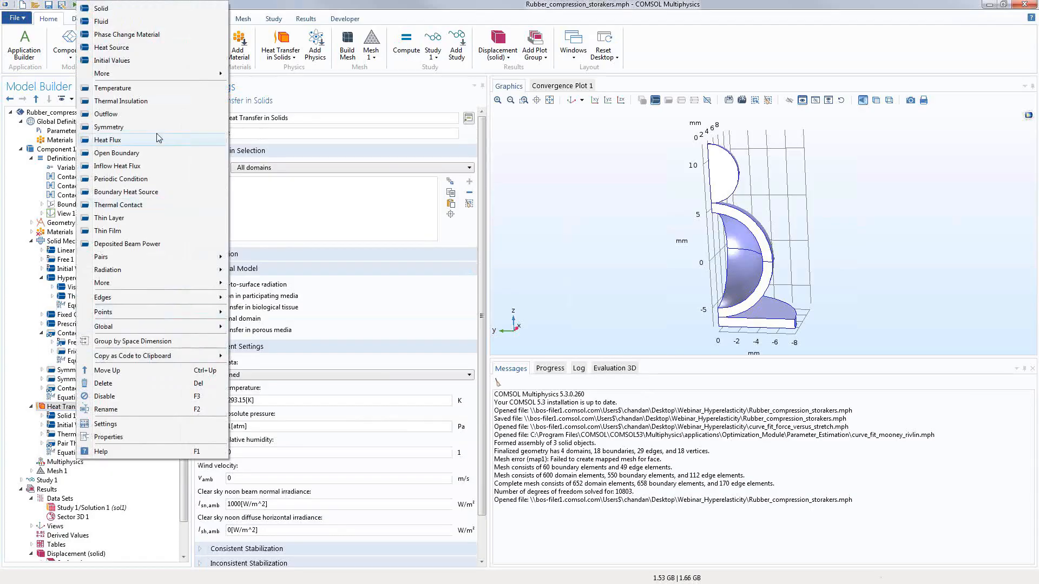
left_click(120, 384)
left_click(594, 322)
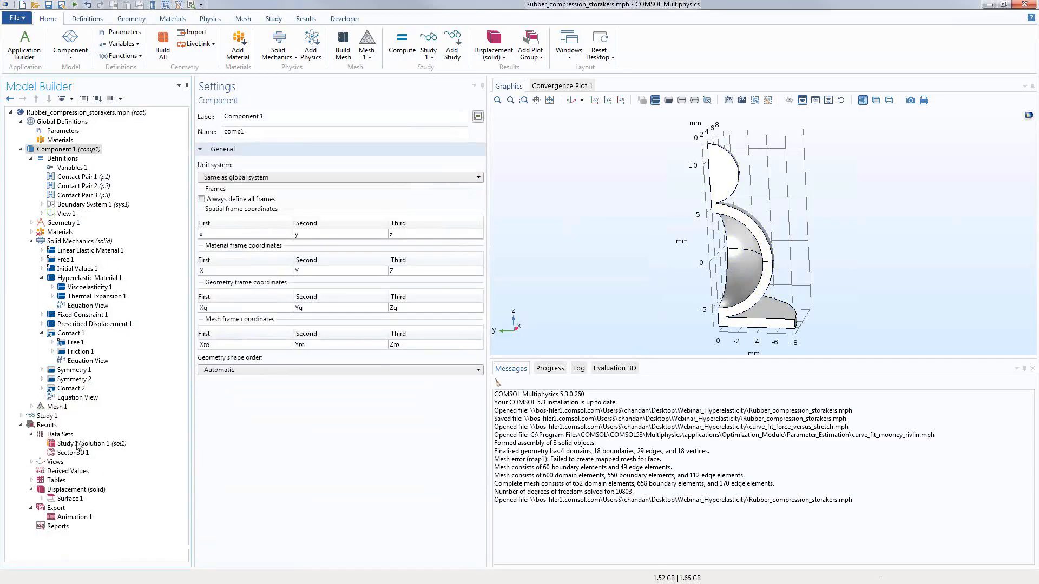
Step: Create Surface Integration 1 on boundary 10 with the expression 1*(solid.Tn>10)
right_click(54, 472)
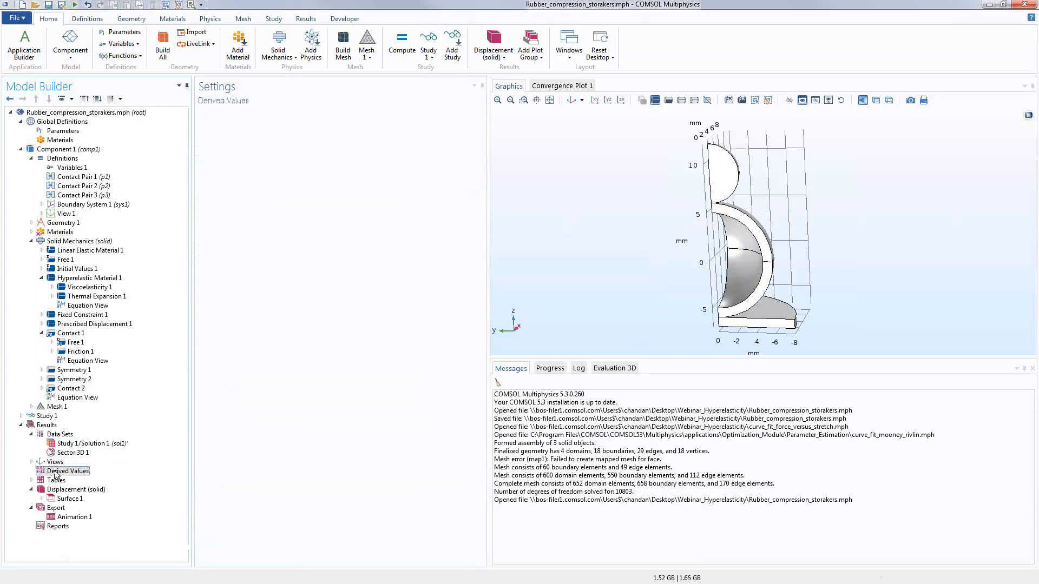
mouse_move(107, 333)
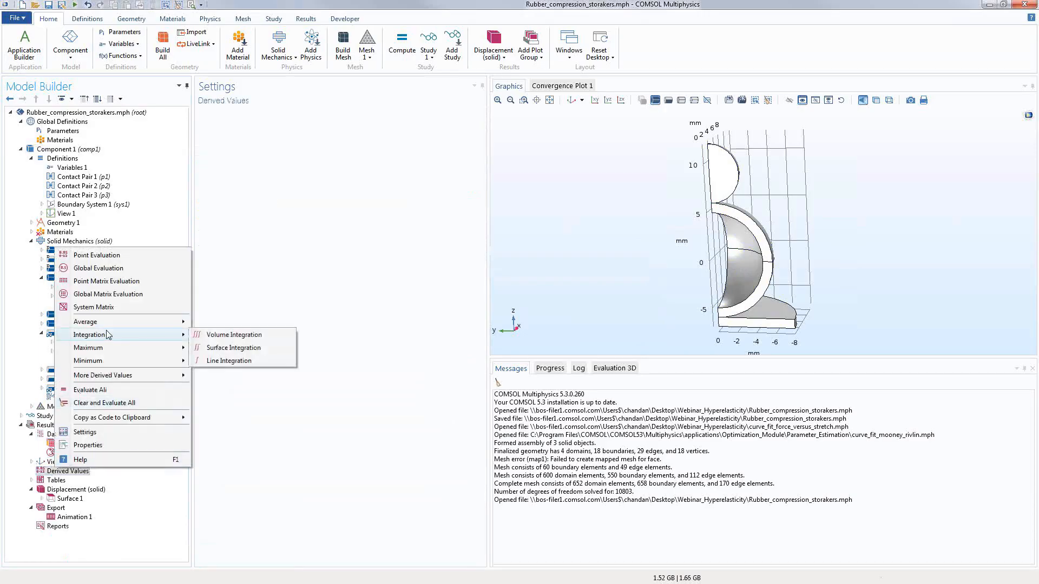
left_click(242, 351)
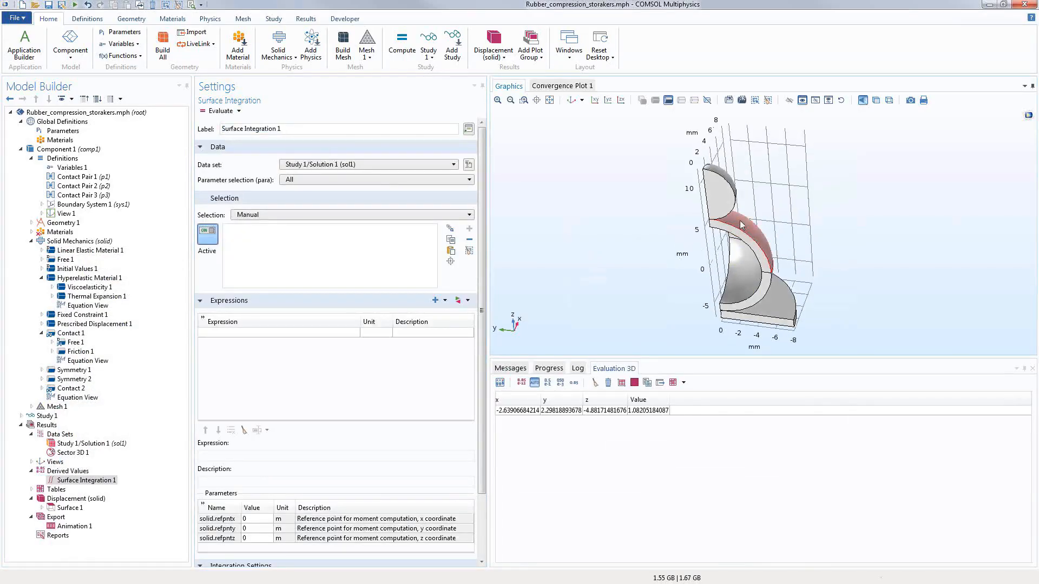
left_click(746, 238)
left_click_drag(592, 291, 593, 273)
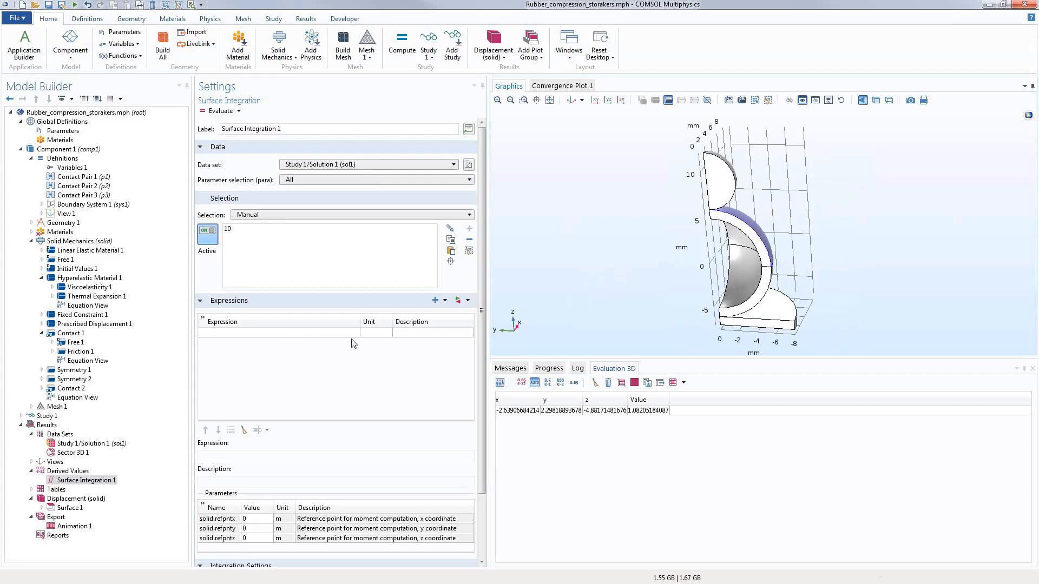
left_click(260, 334)
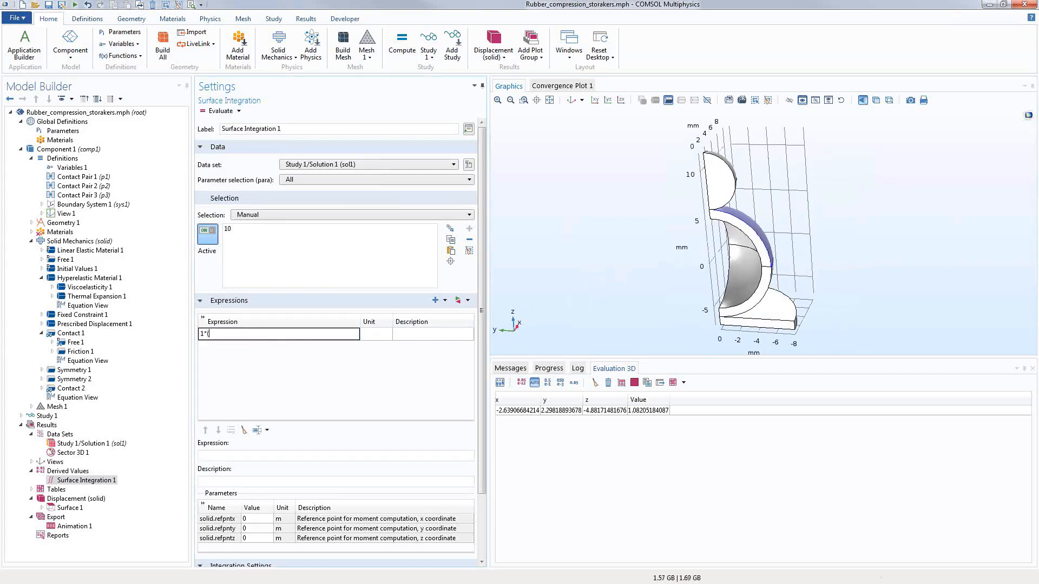
type("1*(splid.Tn>10)")
key("Return")
left_click(595, 383)
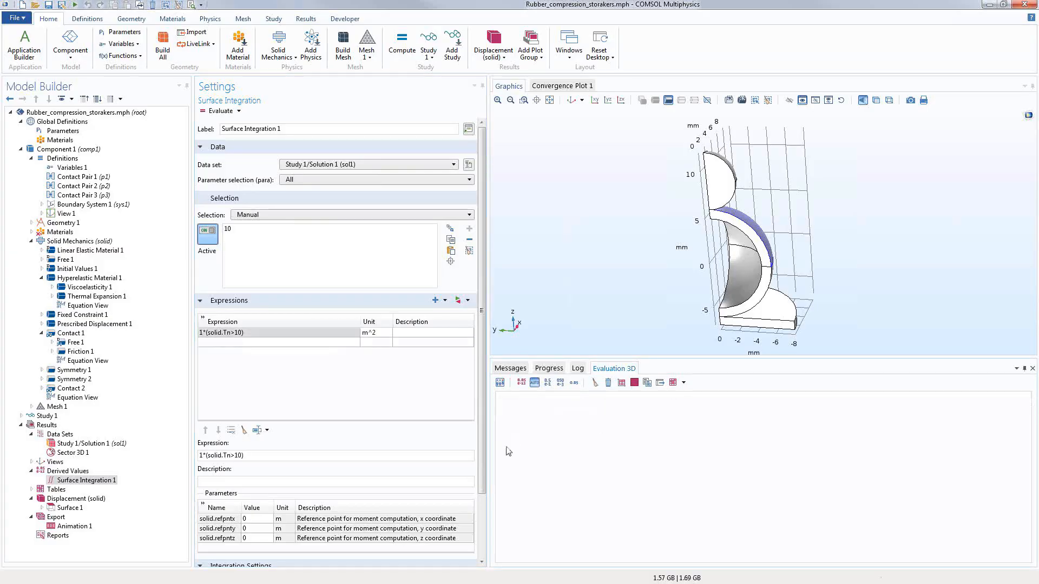
left_click_drag(488, 442, 472, 441)
Step: Evaluate the contact area for each para value into Table 1 and plot it as Table Graph 1
left_click(240, 338)
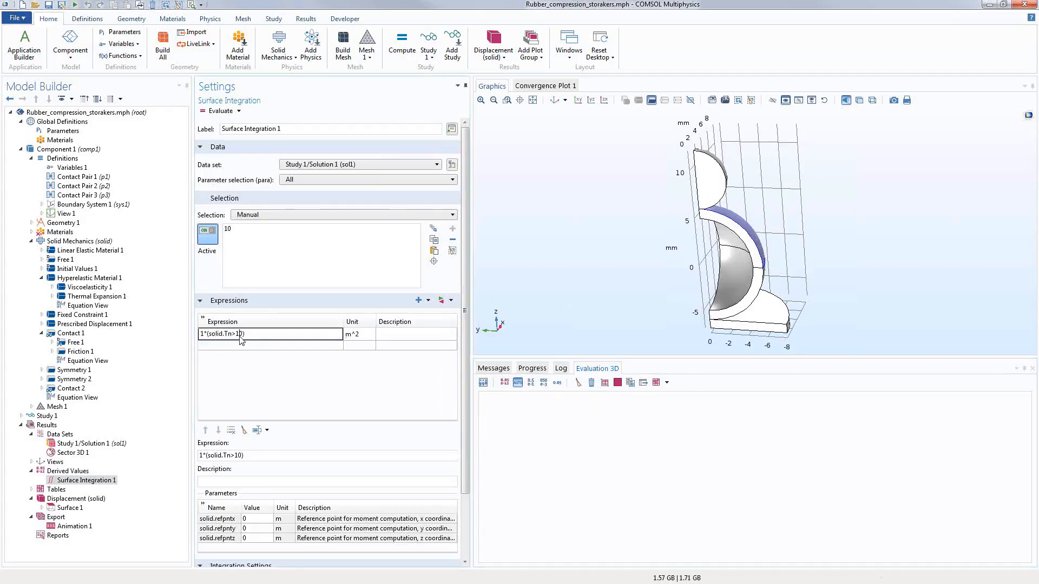
left_click(245, 359)
left_click(217, 111)
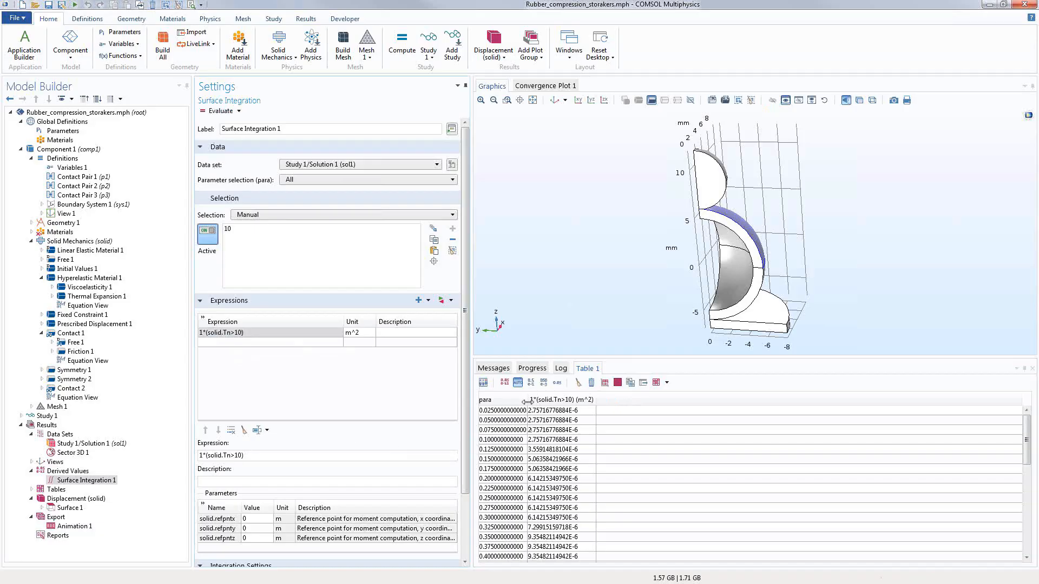
left_click_drag(527, 401, 544, 402)
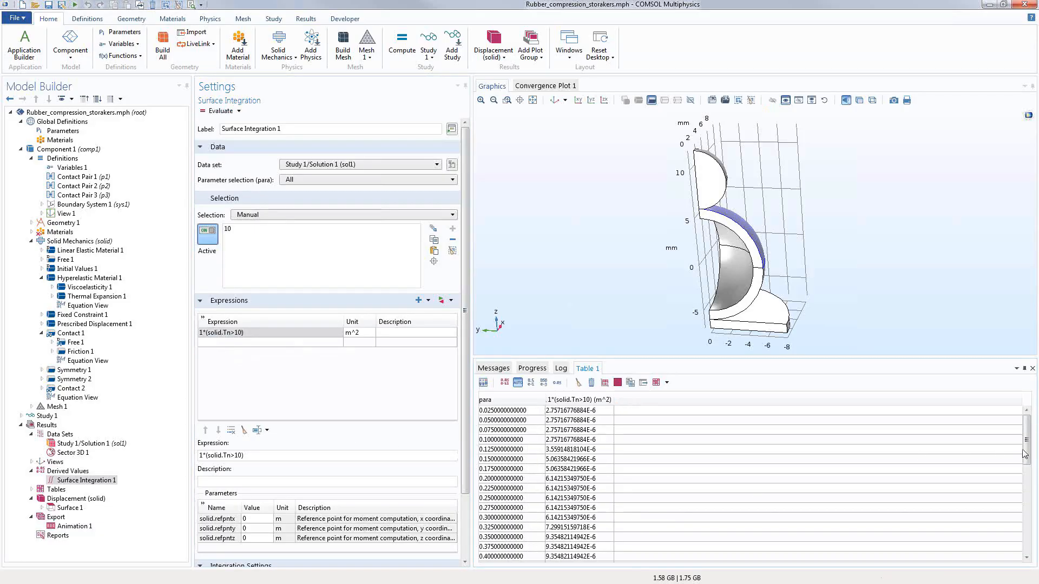
left_click_drag(1024, 454, 1012, 557)
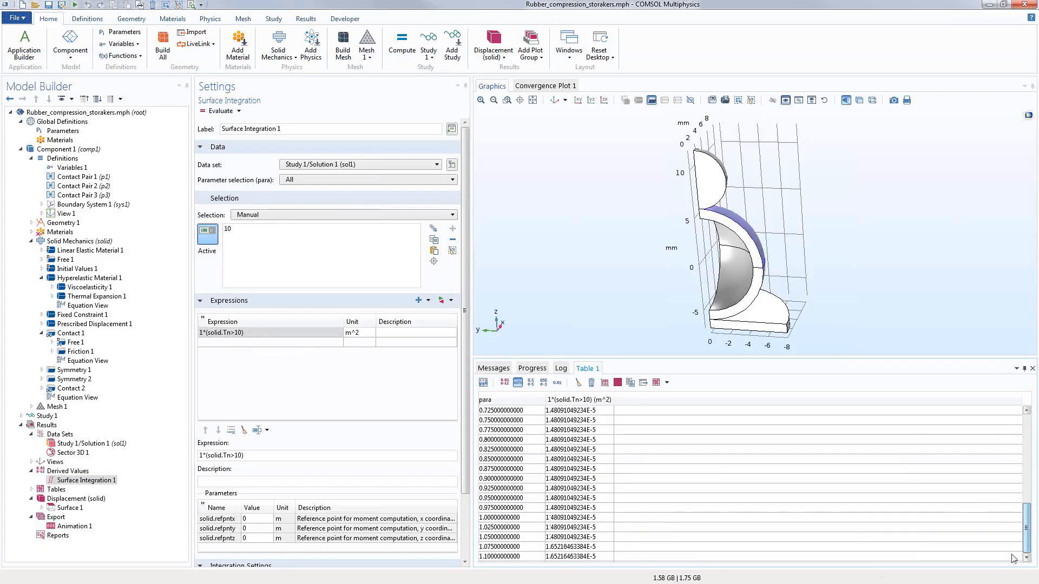
left_click(604, 382)
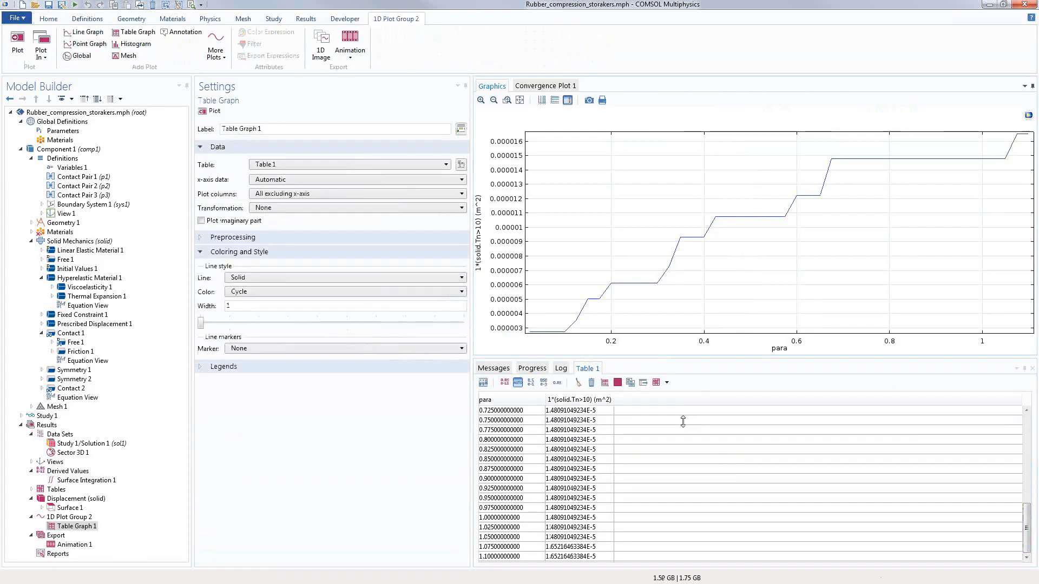
Step: Enlarge the results table, check the area value at para 0.675, then clear the table
left_click_drag(683, 422, 685, 335)
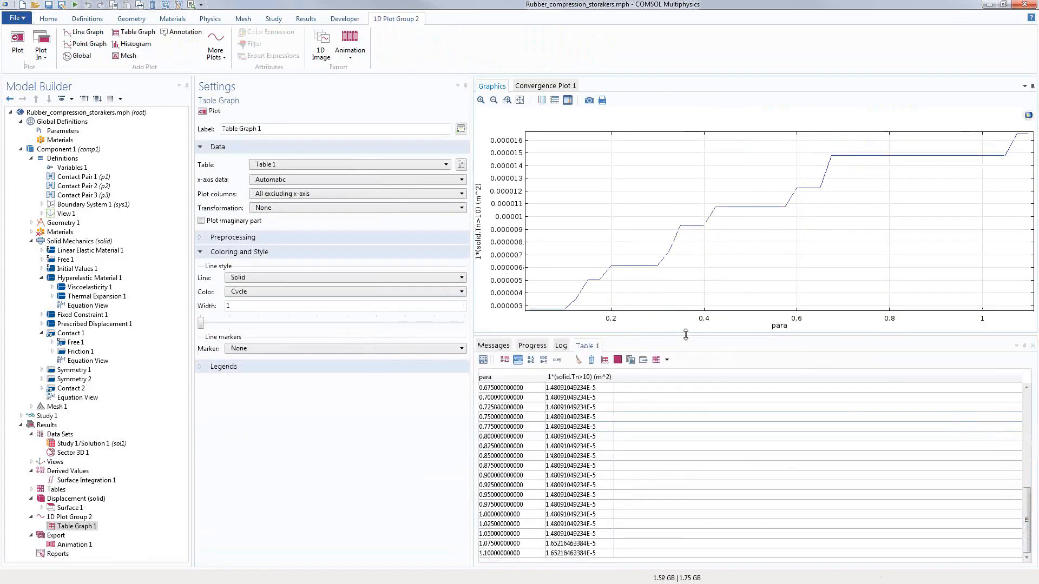
left_click(510, 427)
left_click(577, 389)
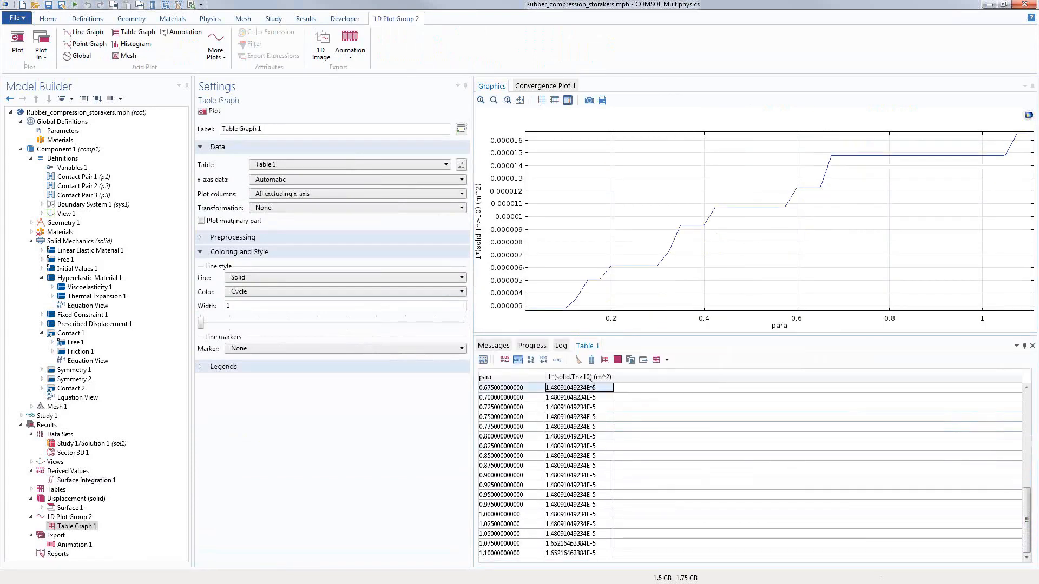
left_click(578, 359)
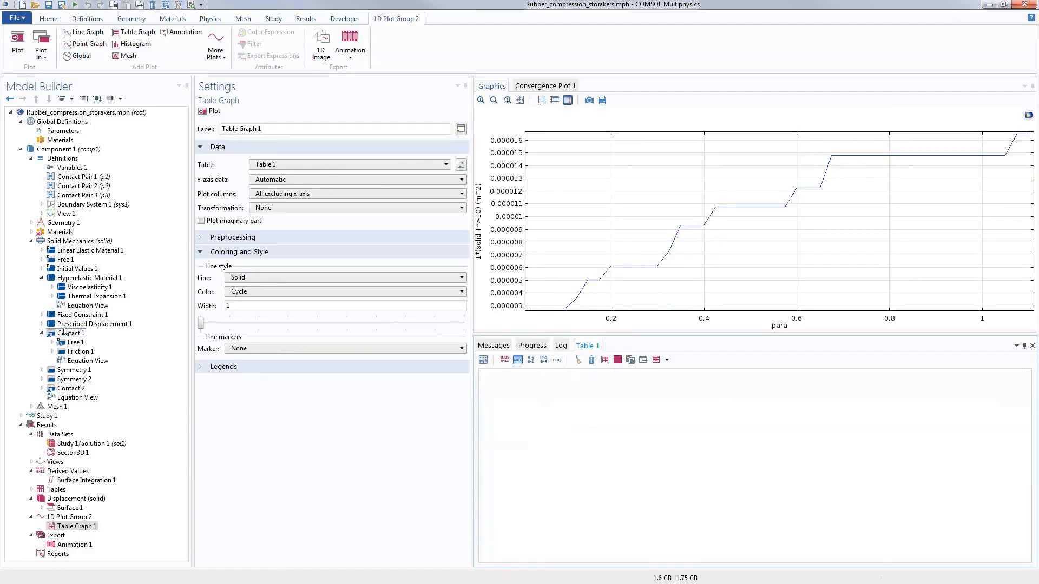
Step: Review Fixed Constraint 1 and Hyperelastic Material 1's user-defined Ws_Ogden strain energy density
left_click(81, 314)
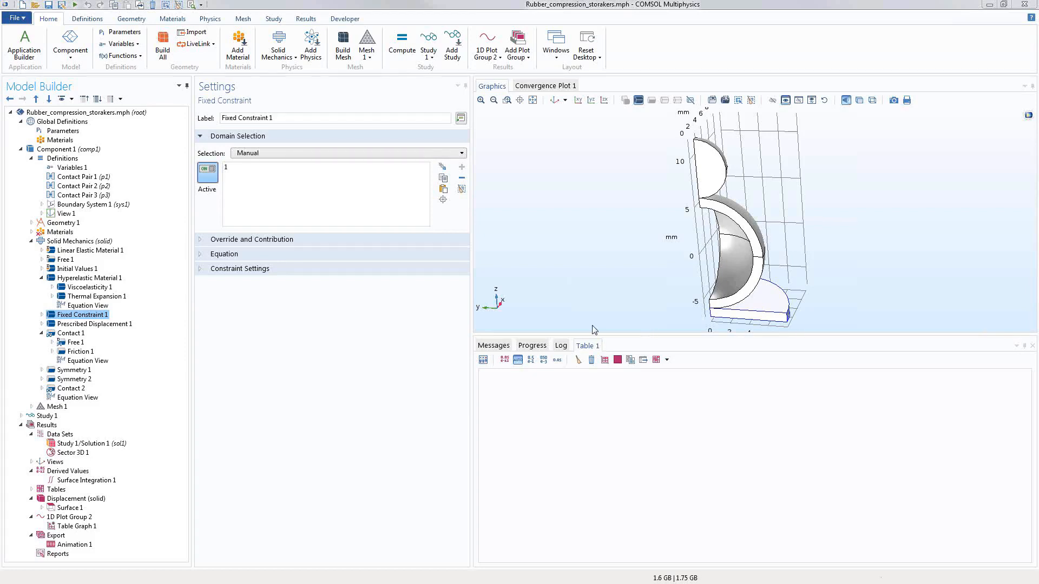
left_click(111, 278)
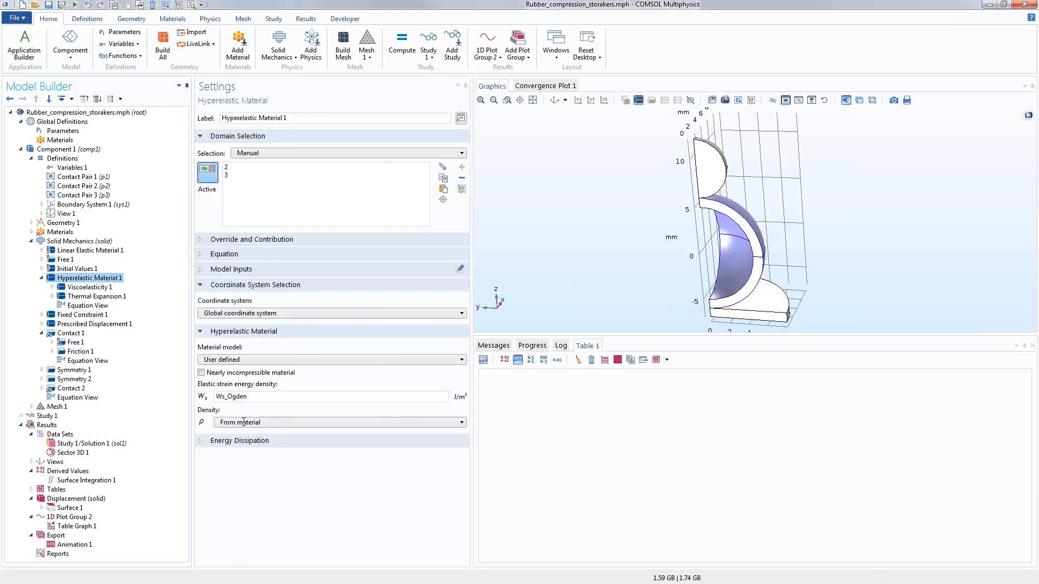
double_click(232, 397)
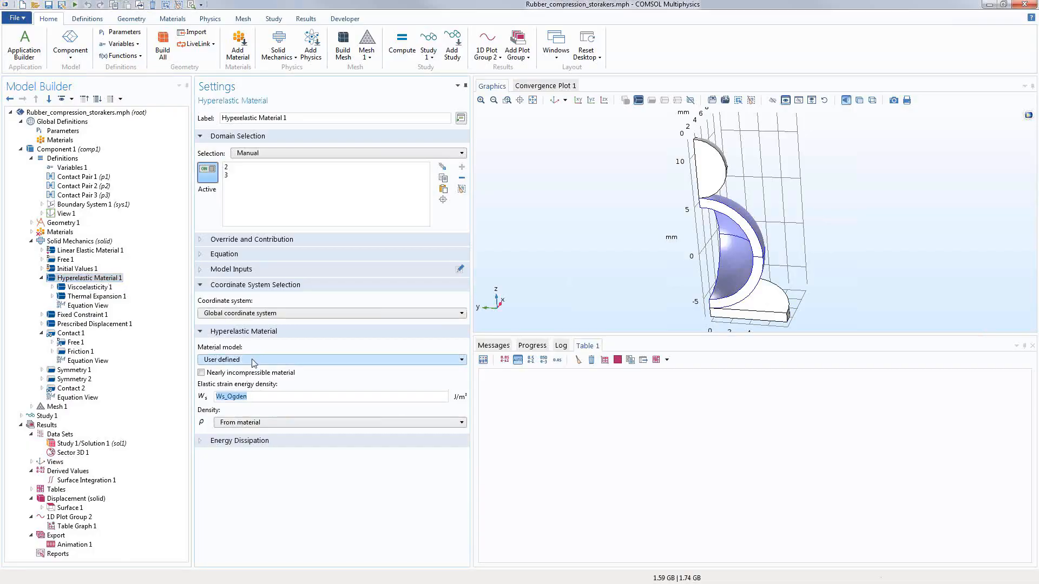
left_click(16, 18)
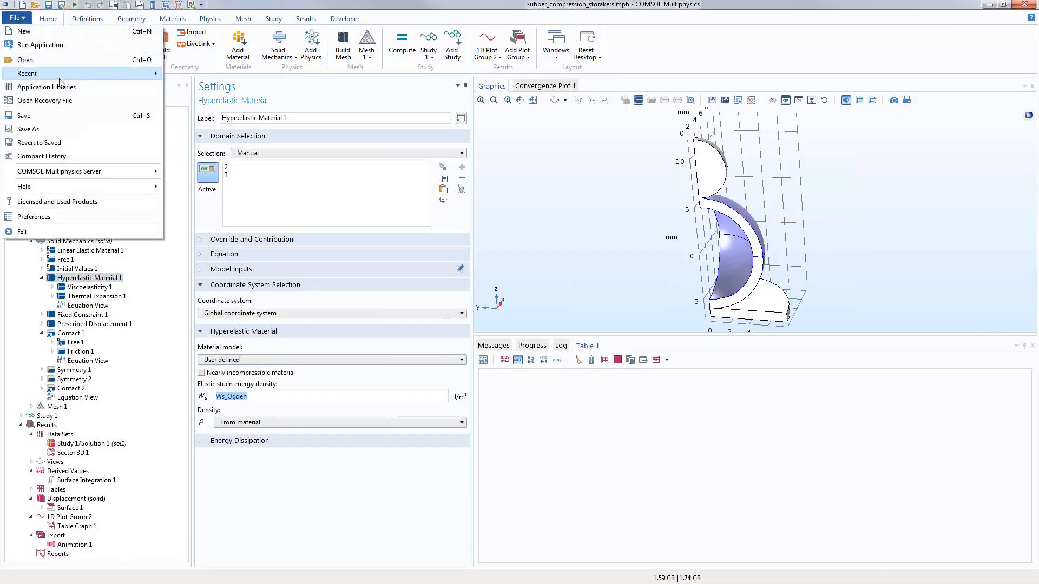
Step: Open the arterial_wall_mechanics model from Nonlinear Structural Materials > Hyperelasticity without saving the rubber model
left_click(61, 88)
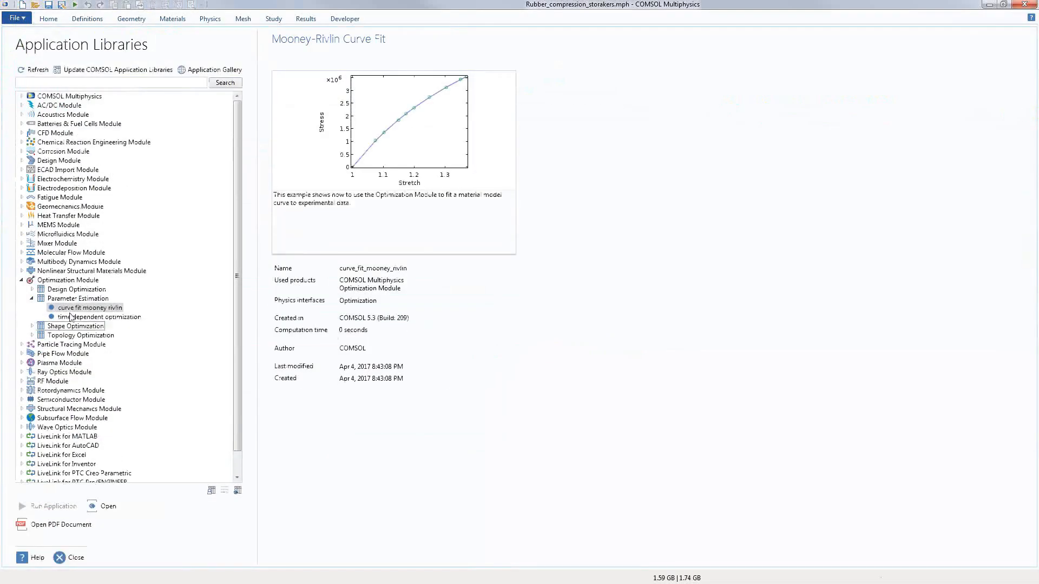
left_click(23, 272)
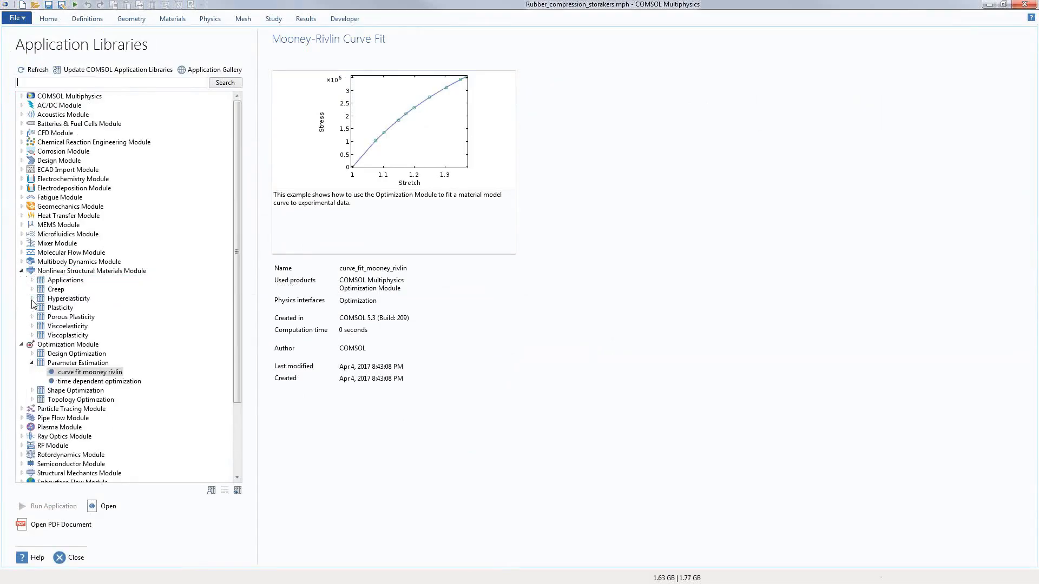
left_click(32, 299)
left_click(80, 308)
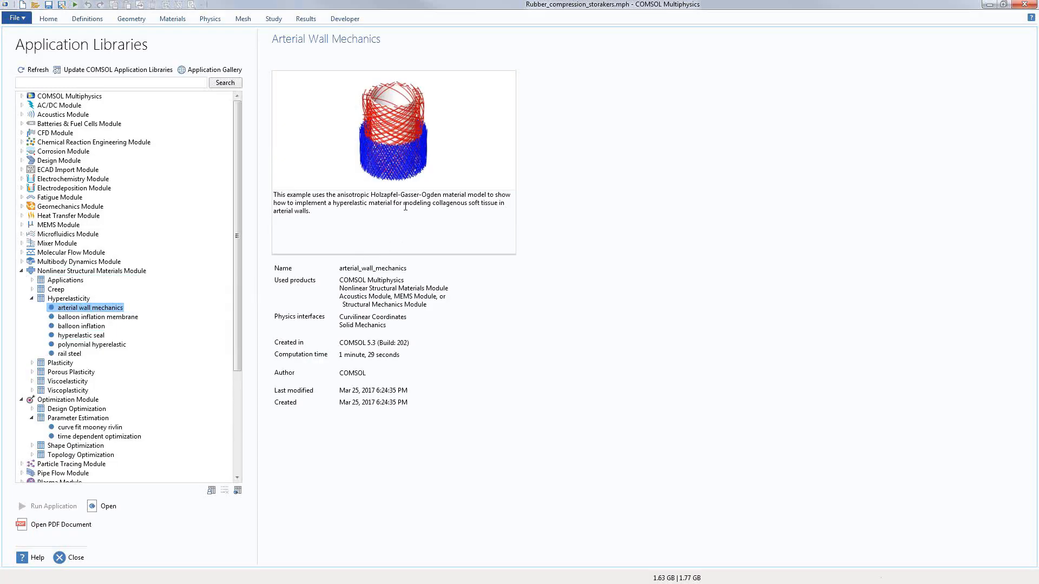
left_click(99, 511)
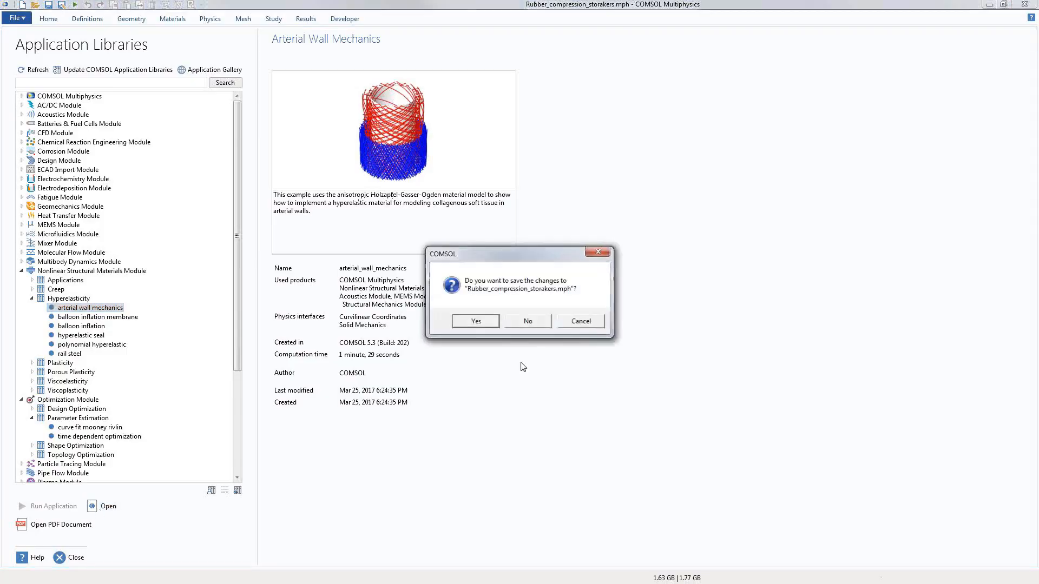
left_click(536, 321)
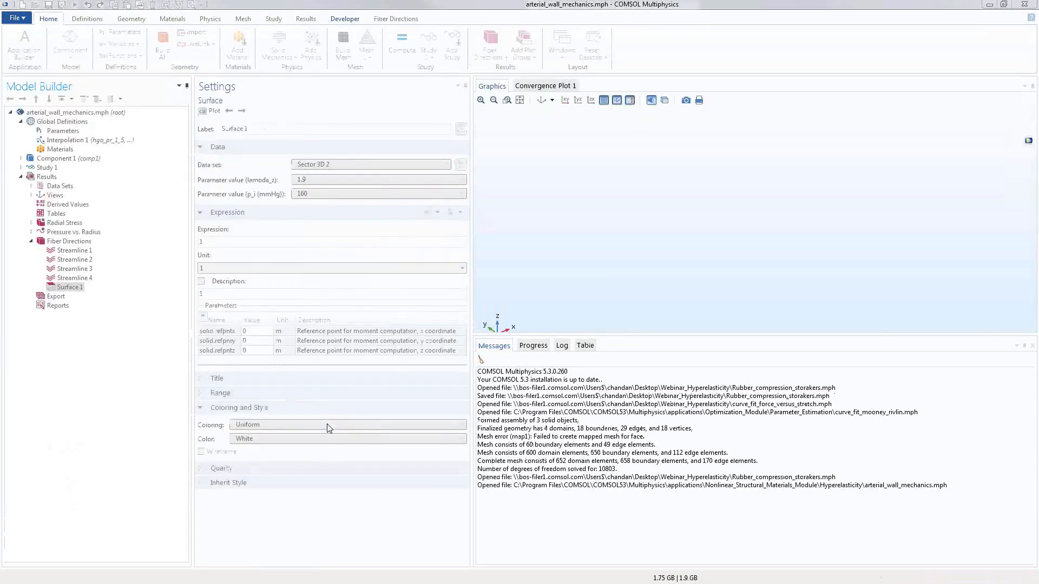
Step: Show the arterial Hyperelastic Material 1 settings and highlight its W1+W4+W6 isochoric energy expression
left_click(21, 159)
left_click(31, 196)
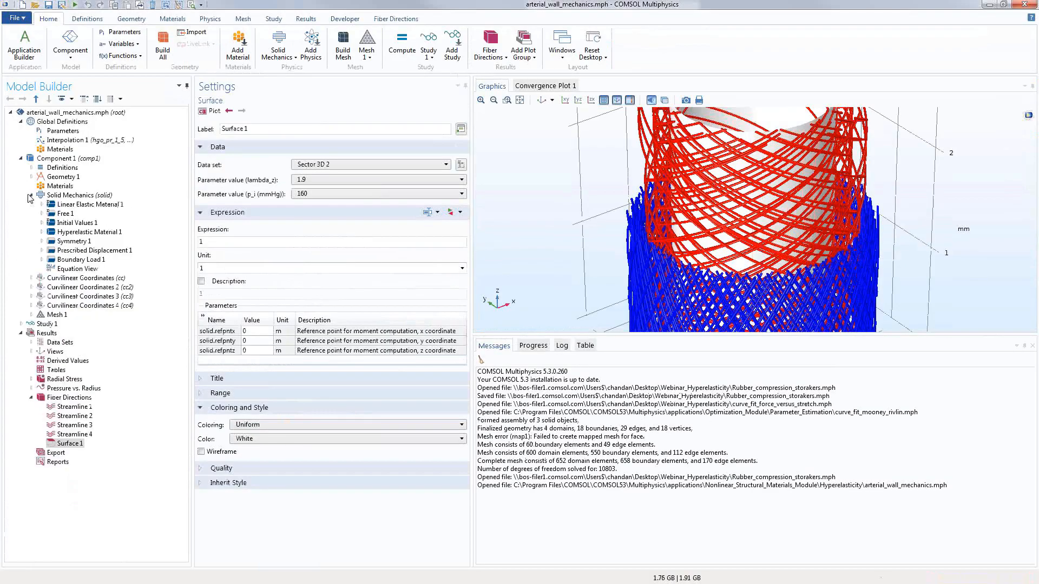
left_click(59, 197)
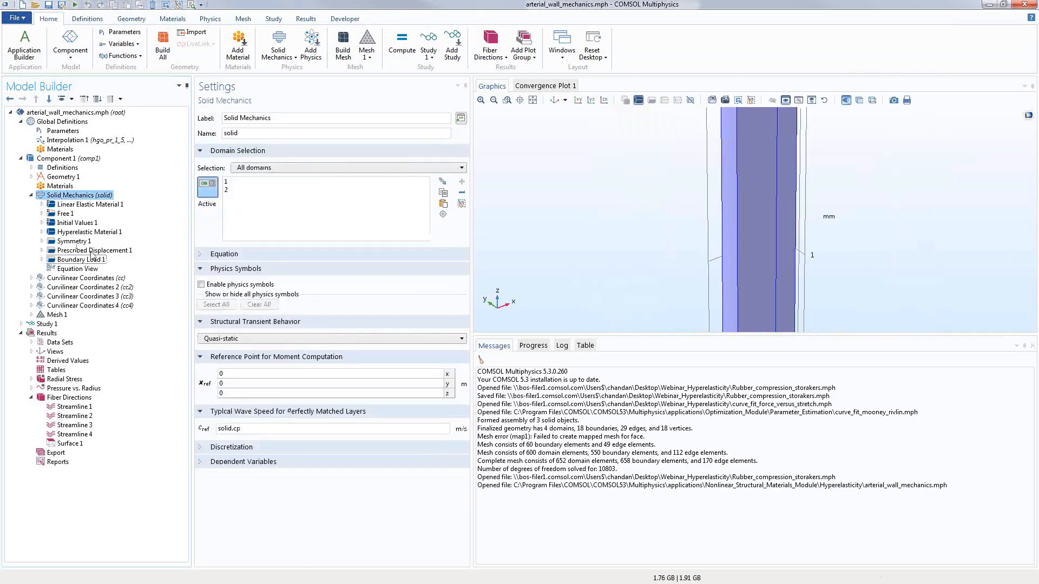
left_click(89, 232)
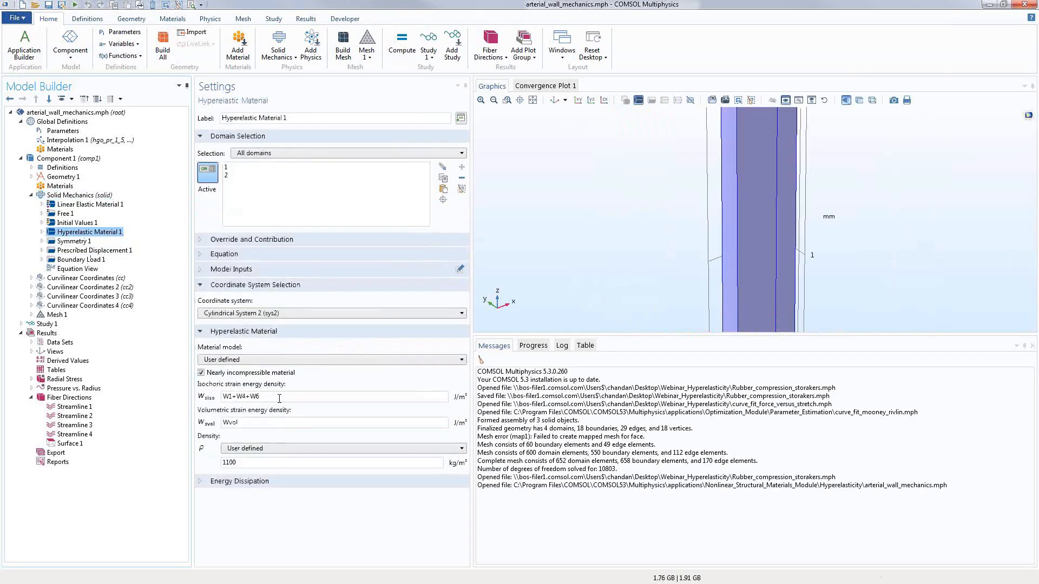
left_click(280, 399)
left_click(250, 397)
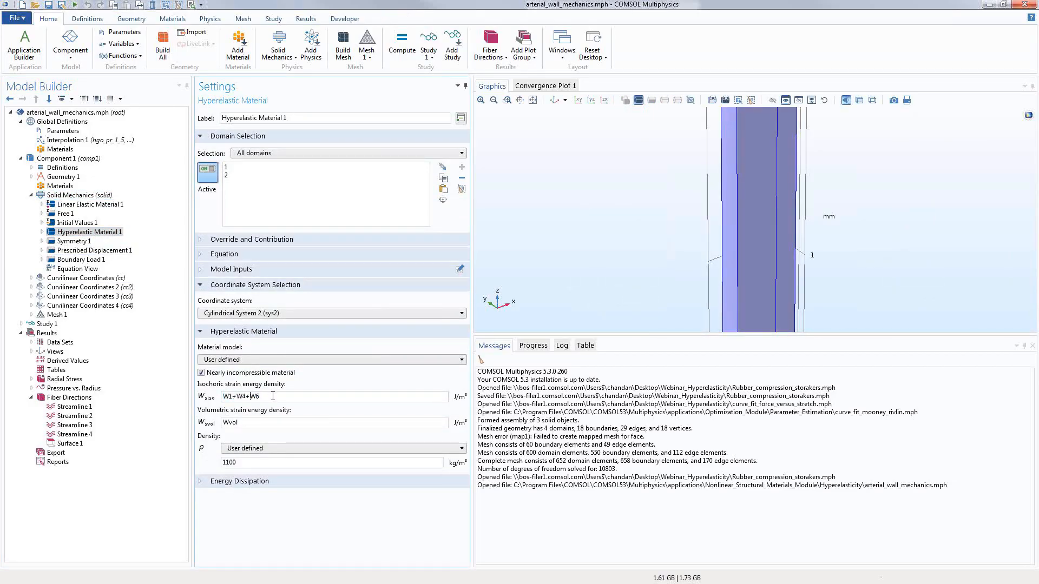
double_click(273, 396)
left_click(31, 168)
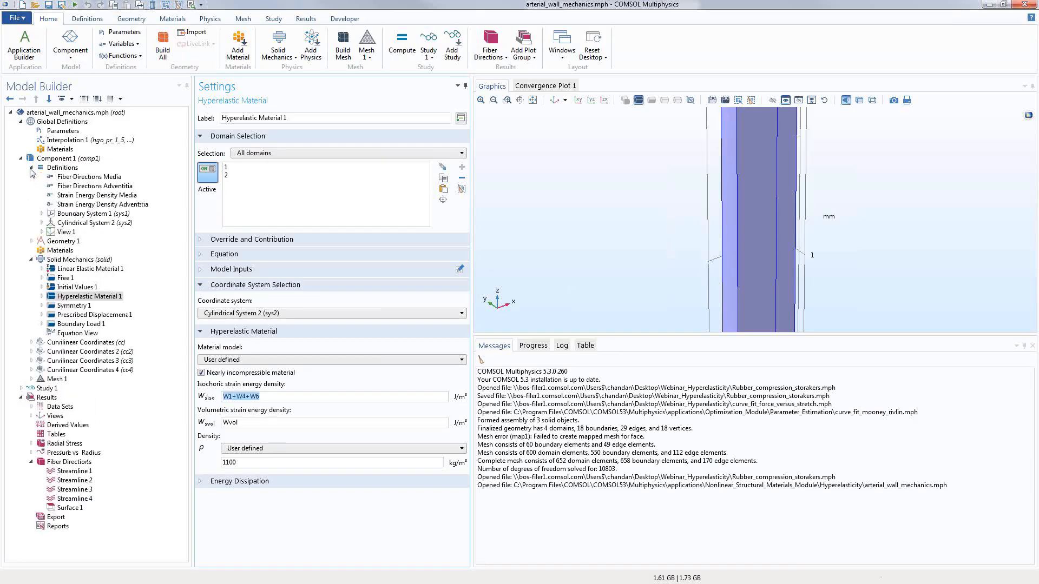
Step: Inspect the Fiber Directions Media variables, then the Strain Energy Density Media W1, W4, W6, Wvol definitions
left_click(90, 177)
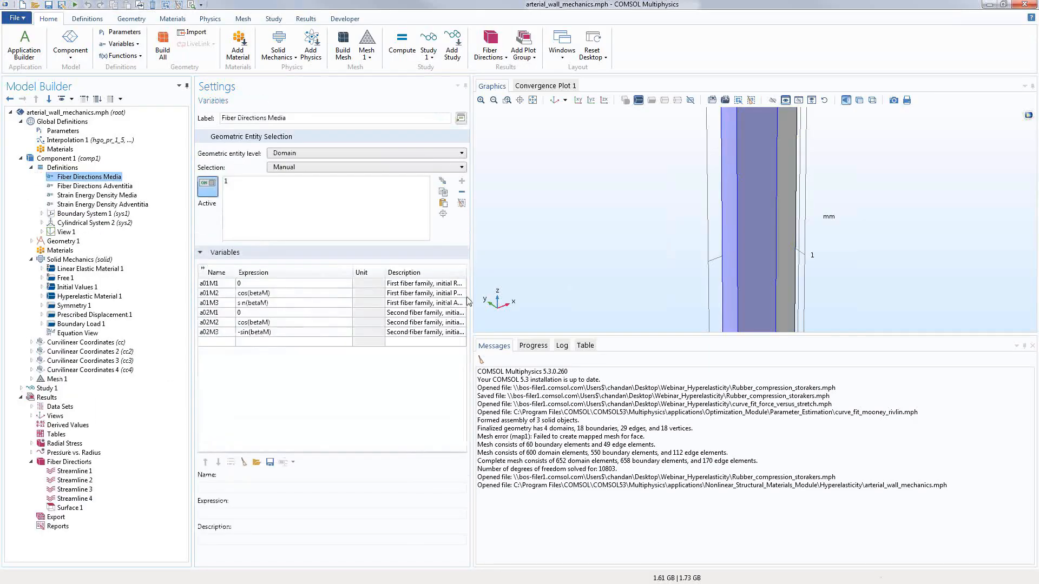
left_click_drag(469, 302, 589, 302)
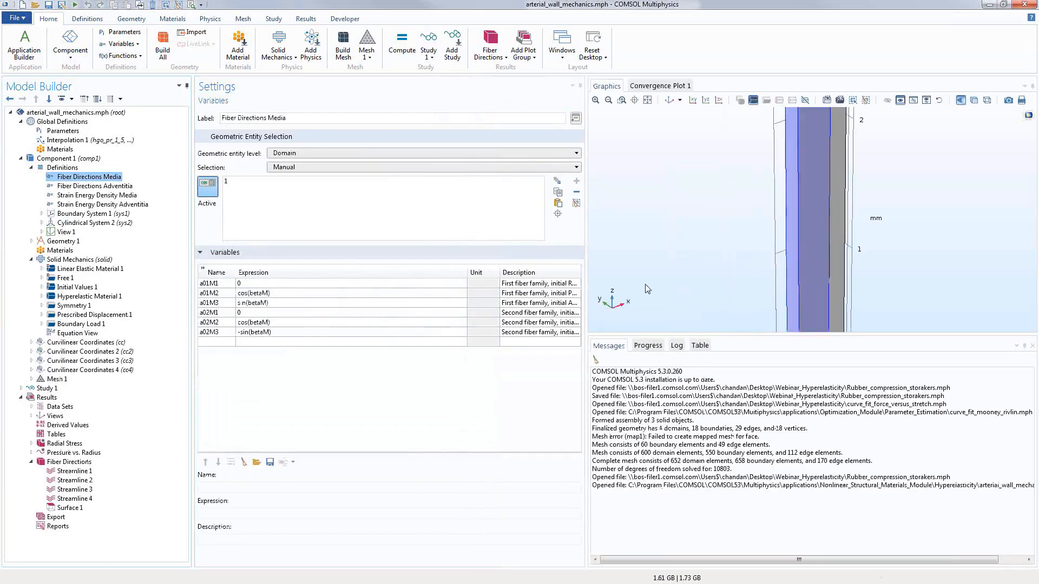
left_click(98, 196)
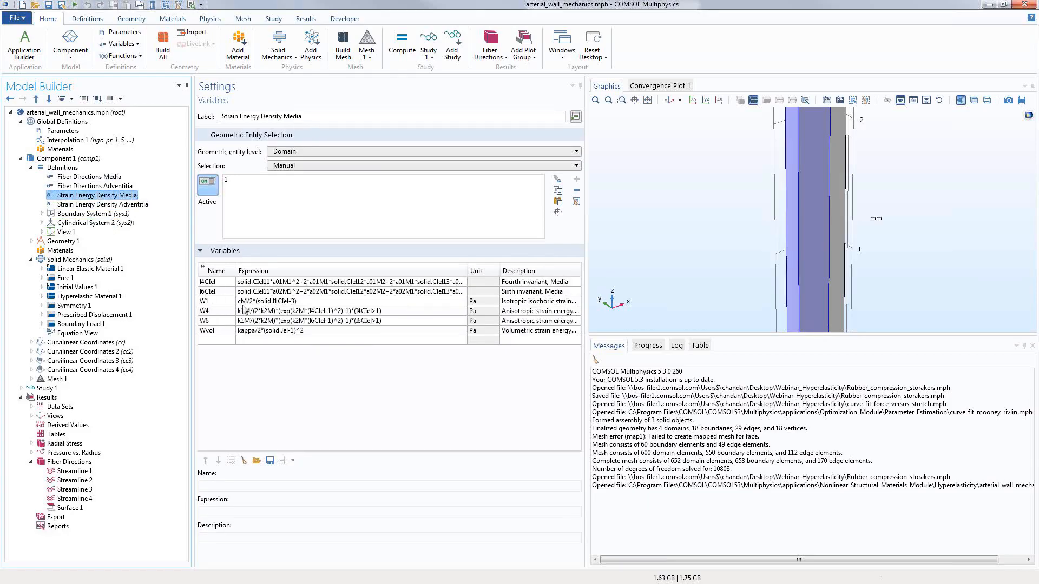